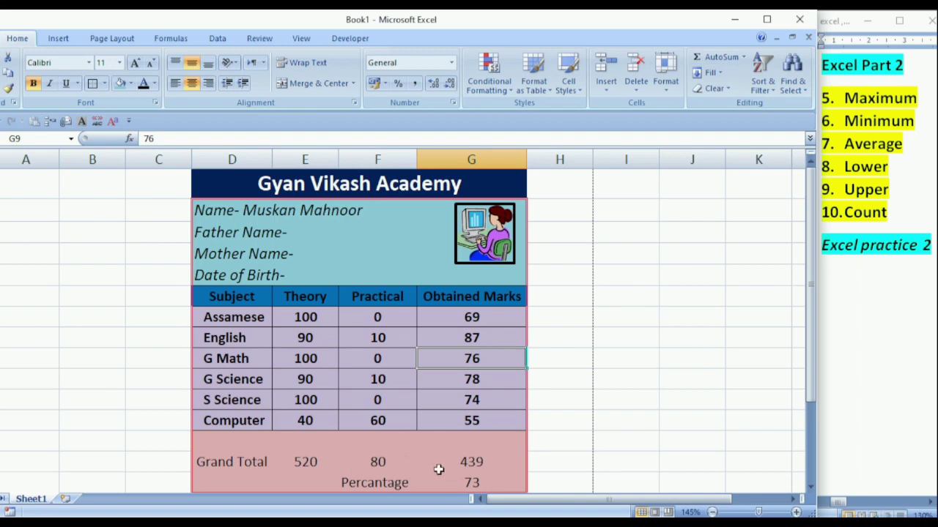
Enter 66 as the Computer obtained mark.
left_click(485, 421)
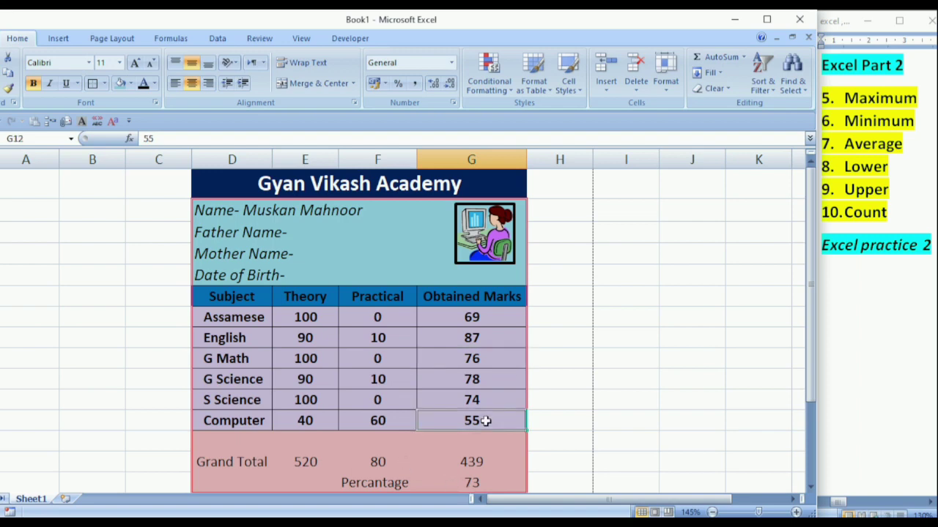
type("66")
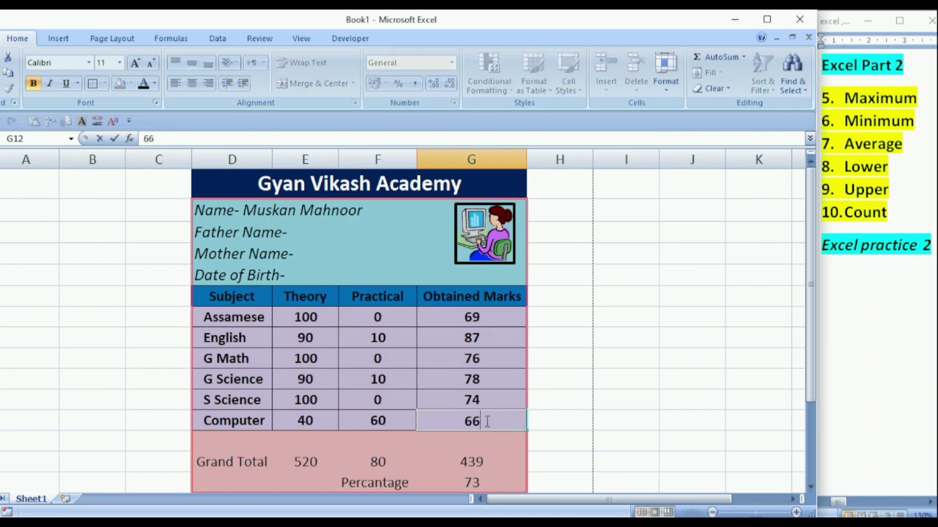
left_click(500, 475)
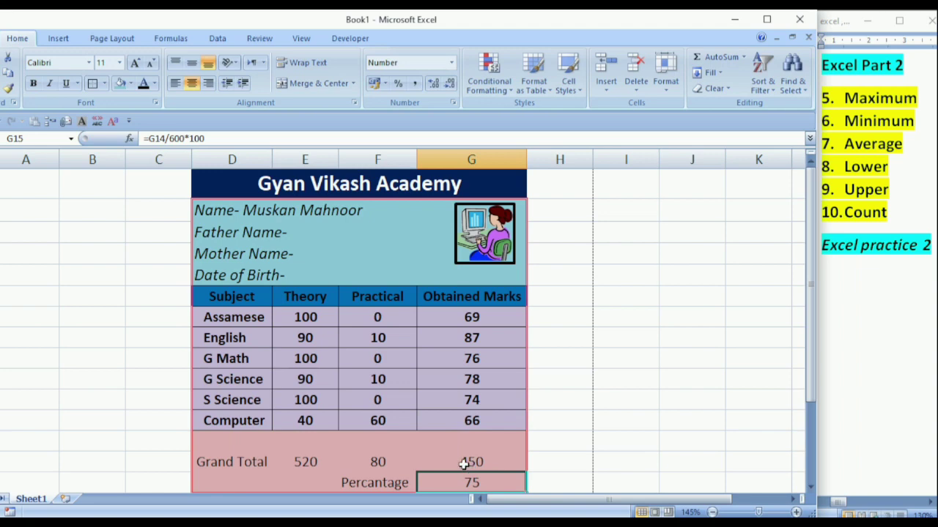
Set the G Science mark to 88, then correct it to 45, giving total 417 and 70%.
left_click(483, 374)
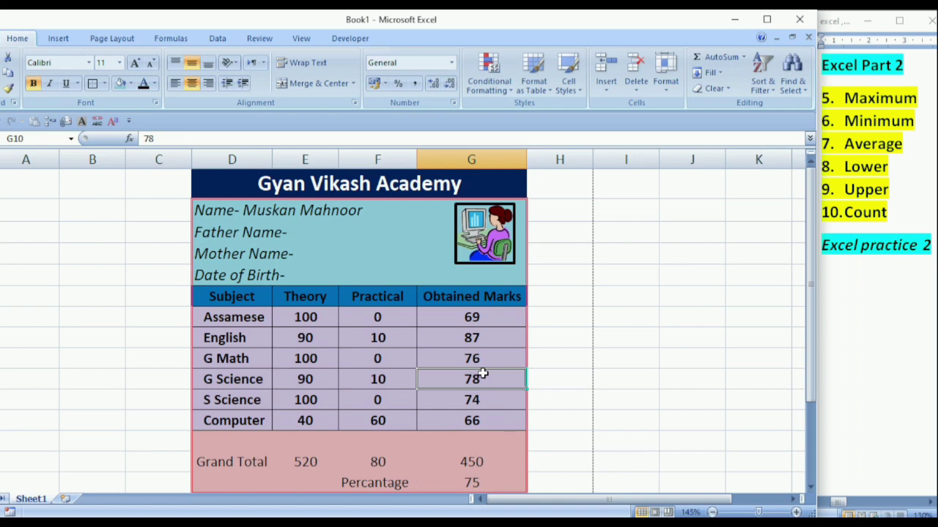
type("88")
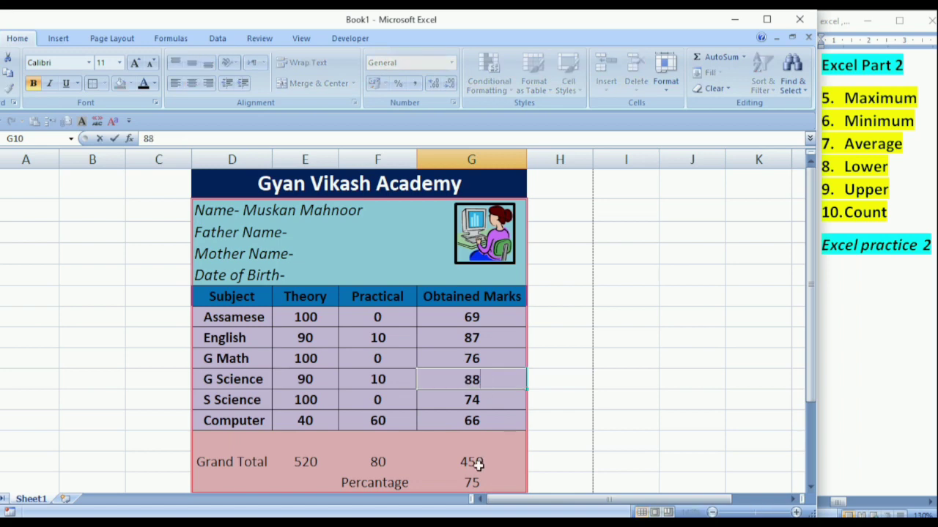
left_click(509, 463)
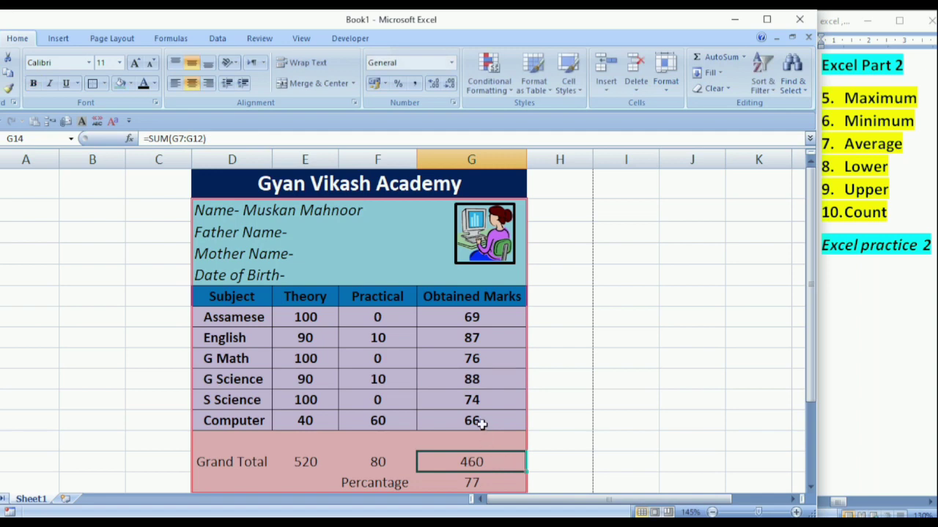
left_click(481, 380)
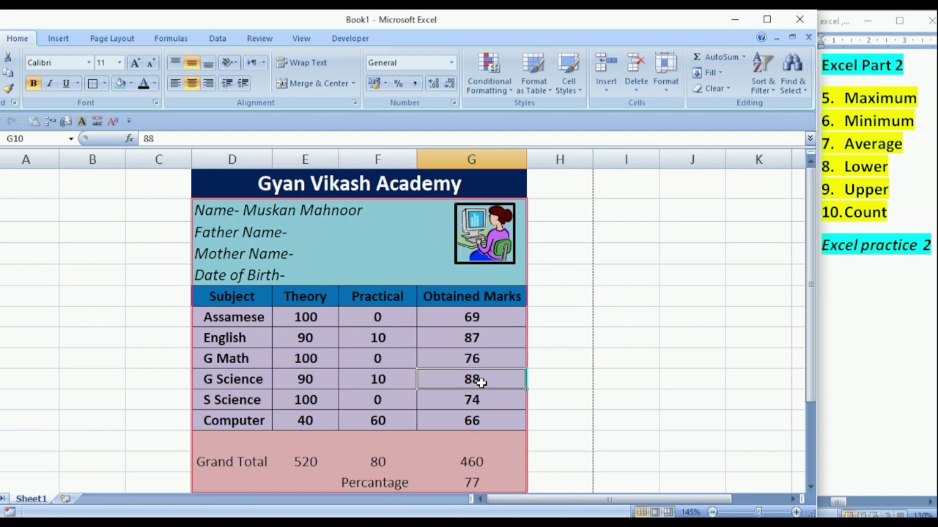
type("45")
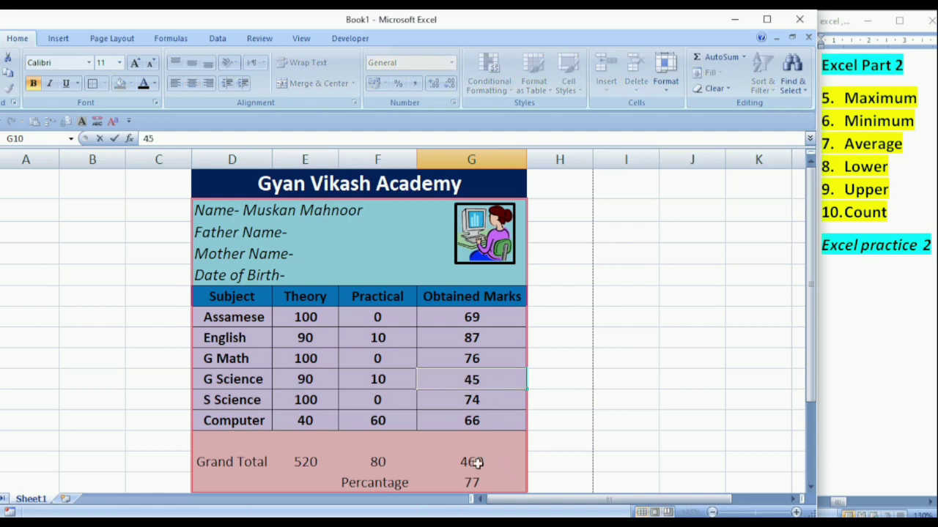
left_click(505, 475)
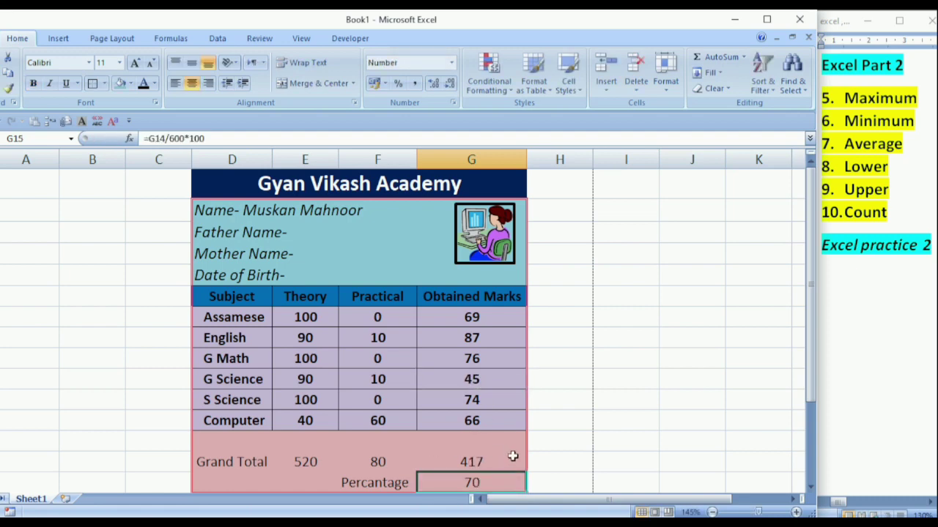
left_click(562, 425)
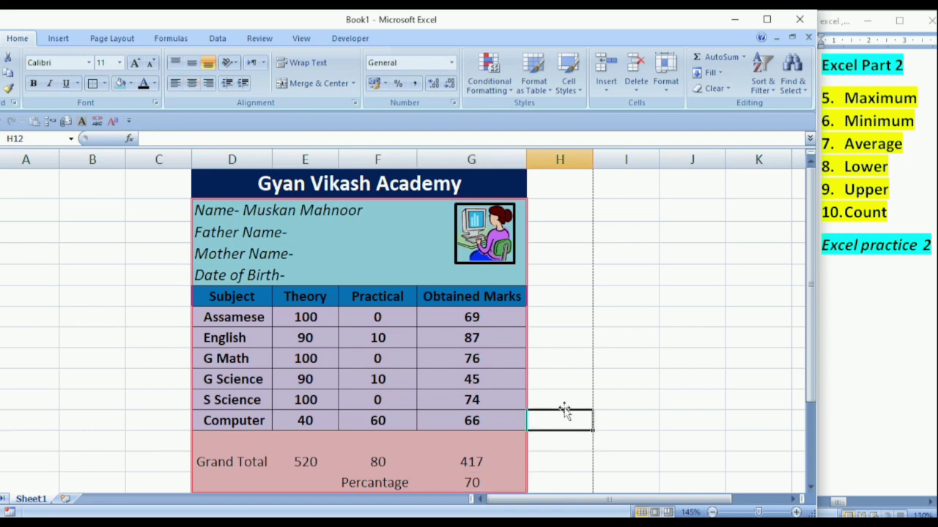
Switch from the finished marksheet to a blank Book1 worksheet.
left_click(569, 384)
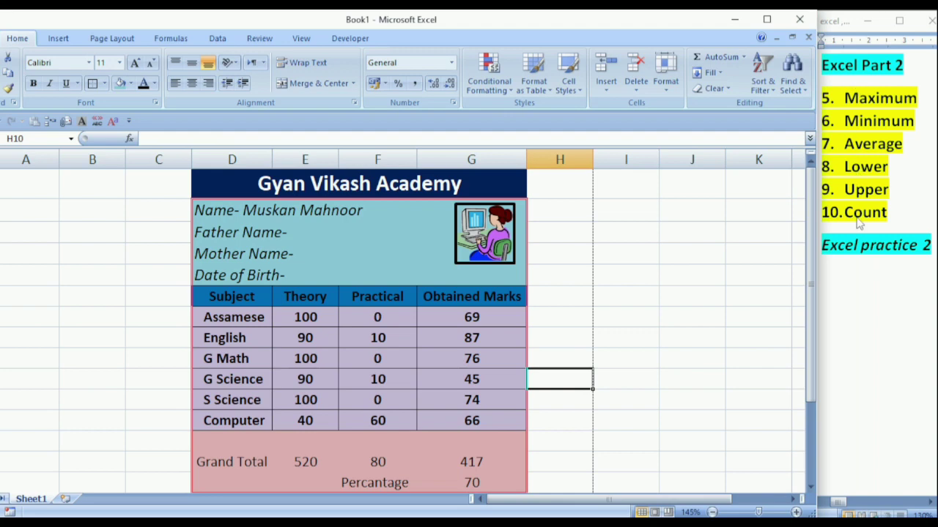
left_click(617, 274)
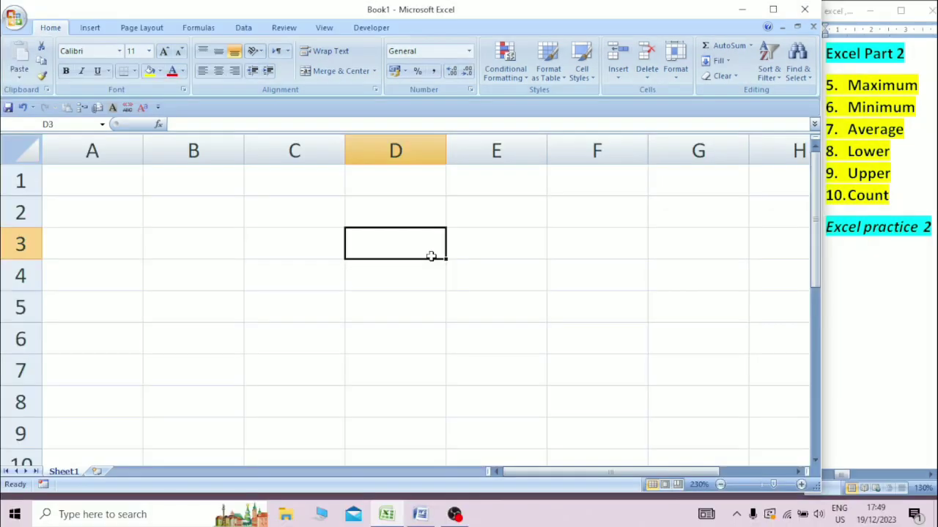
Enter the headings Subject, Theory and Practical in B3:D3.
left_click(315, 249)
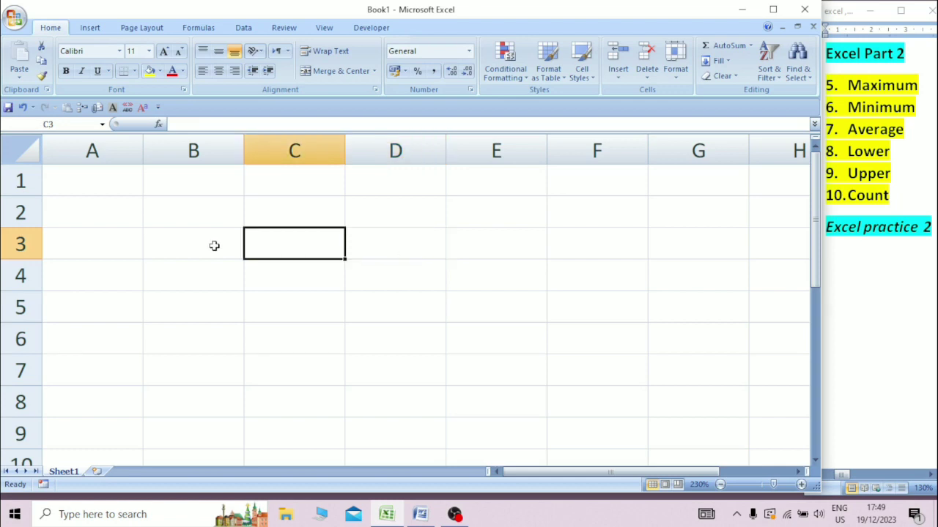
left_click(191, 244)
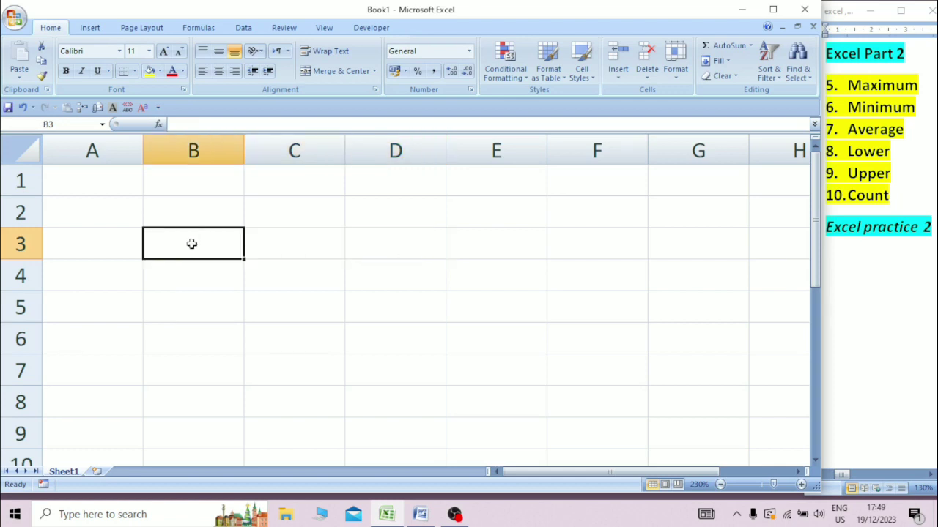
type("Subje")
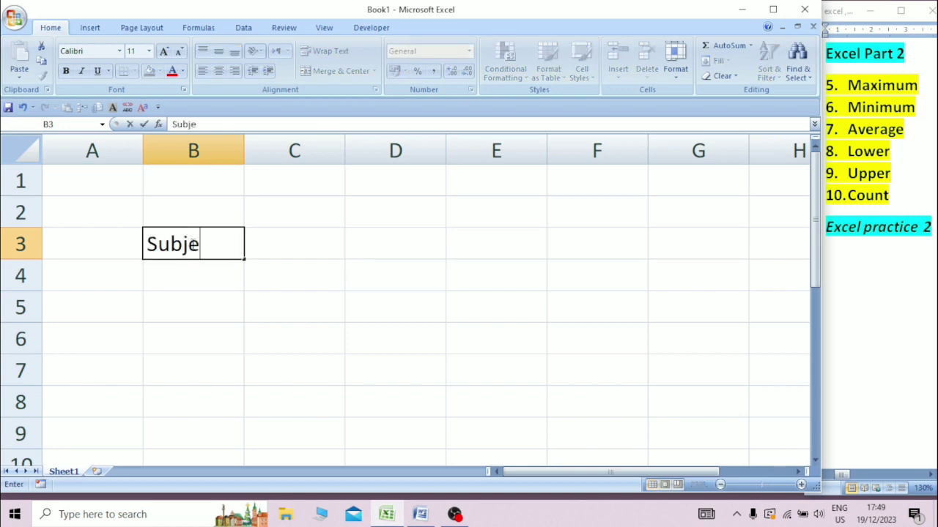
type("ct")
key("Tab")
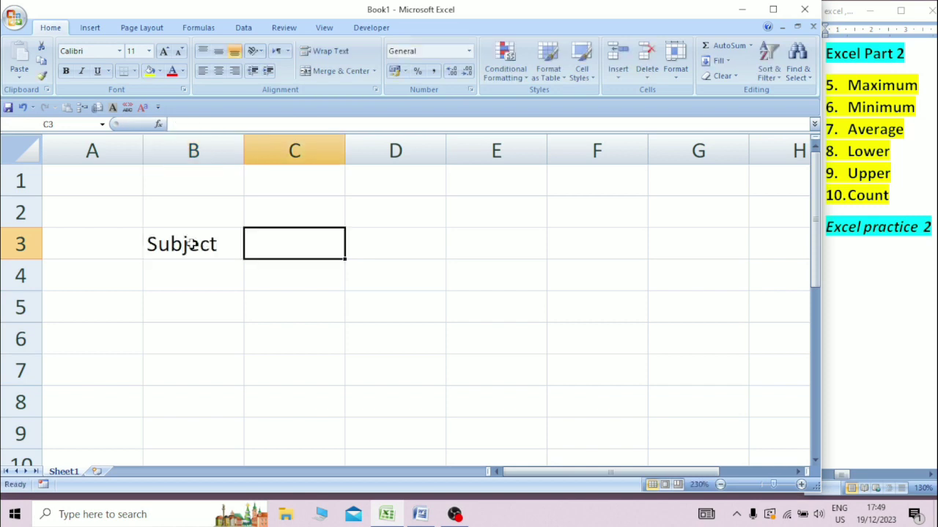
type("Theory")
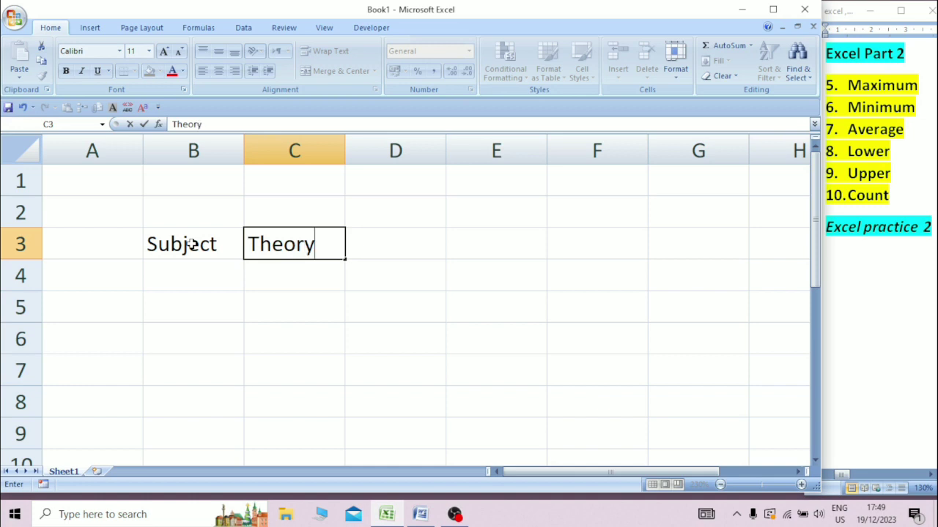
key("Tab")
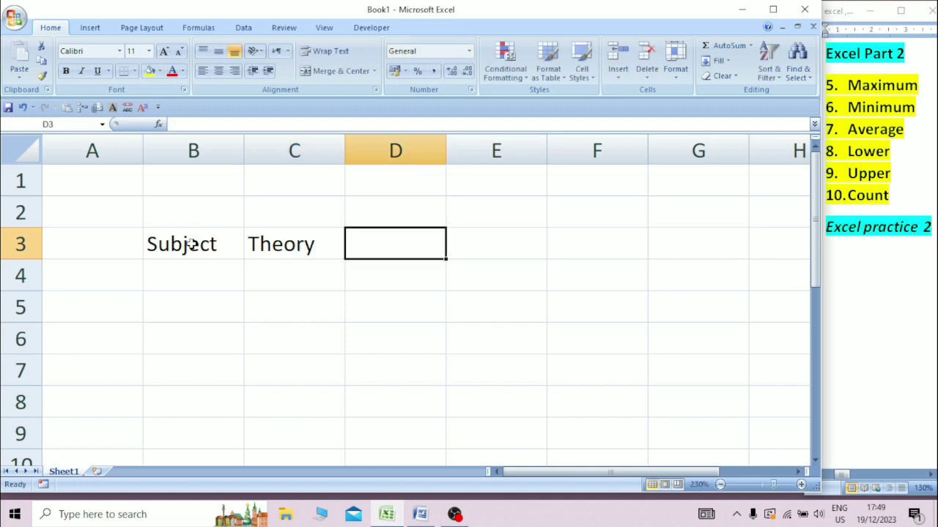
type("Practi")
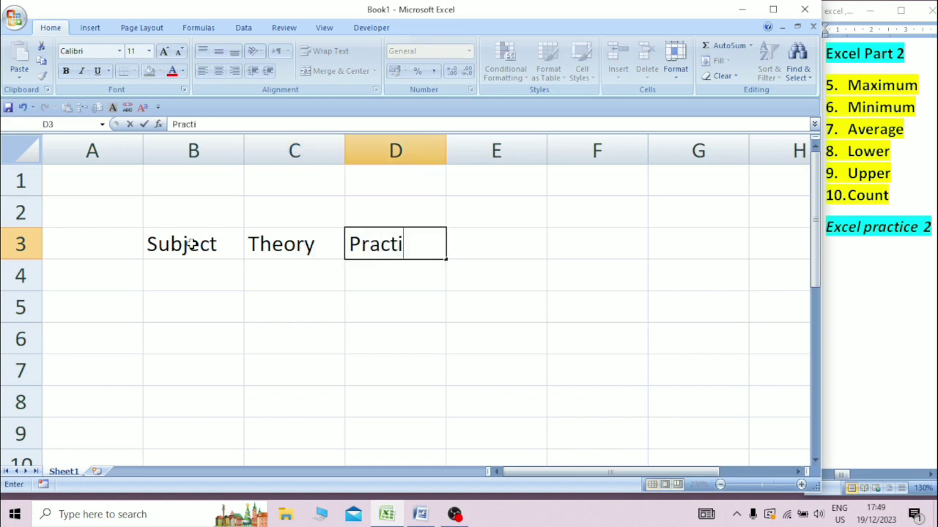
type("cal")
key("Tab")
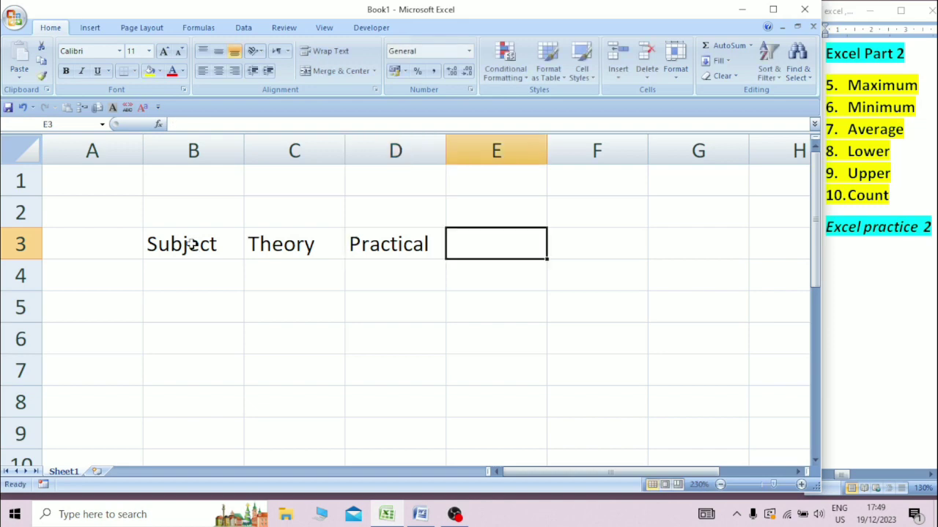
Enter the heading Obtained Marks in E3, correcting the misspelling.
type("Ob")
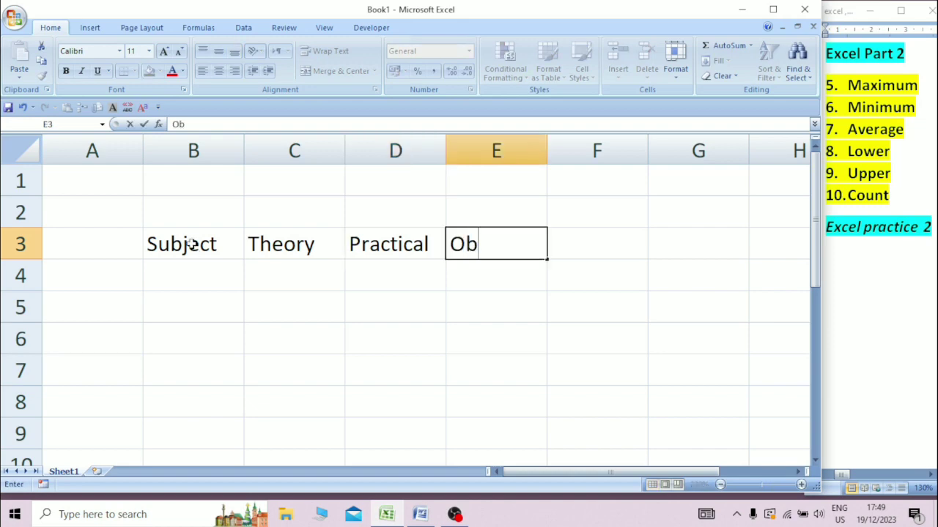
type("taine")
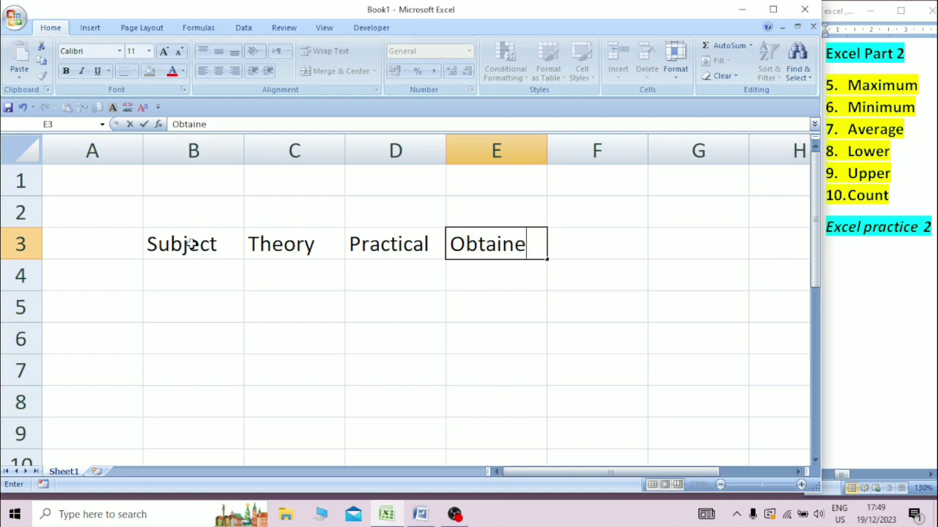
type("d Maer")
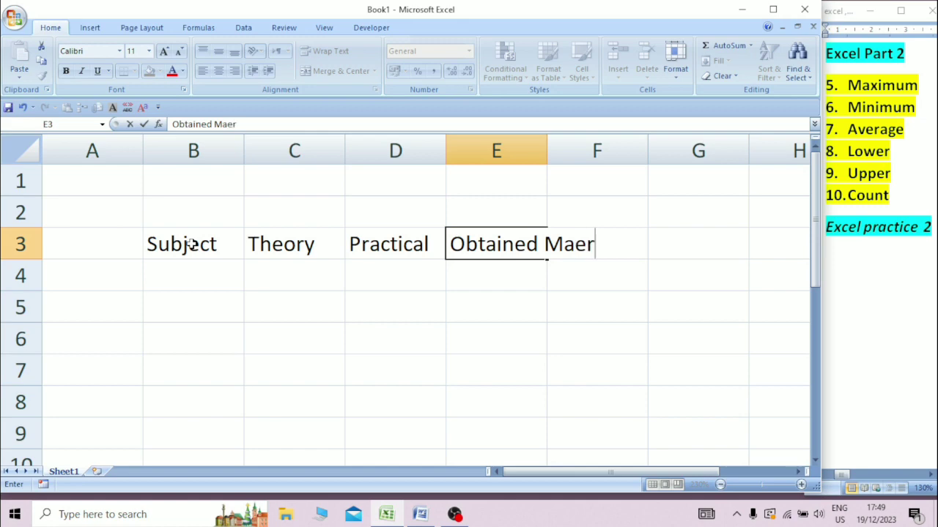
key("BackSpace")
key("BackSpace")
type("rak")
key("BackSpace")
key("BackSpace")
type("ks")
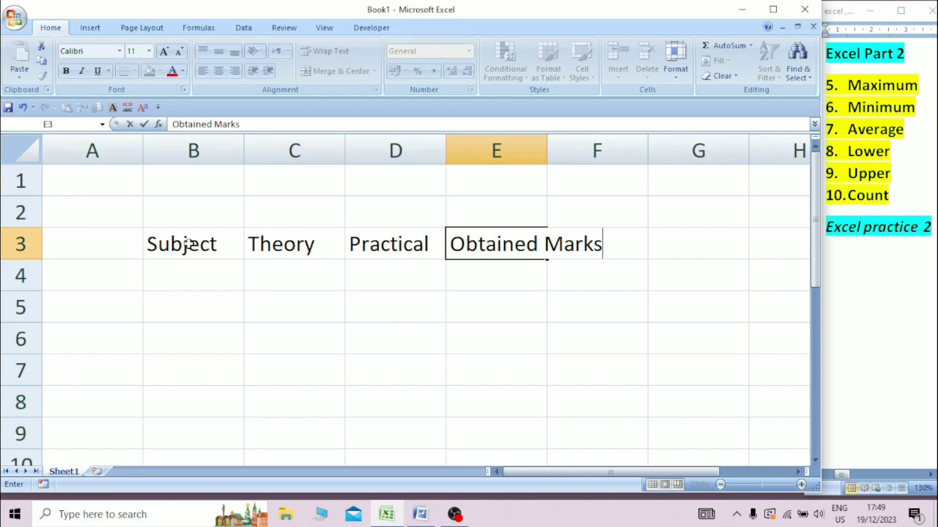
left_click(301, 283)
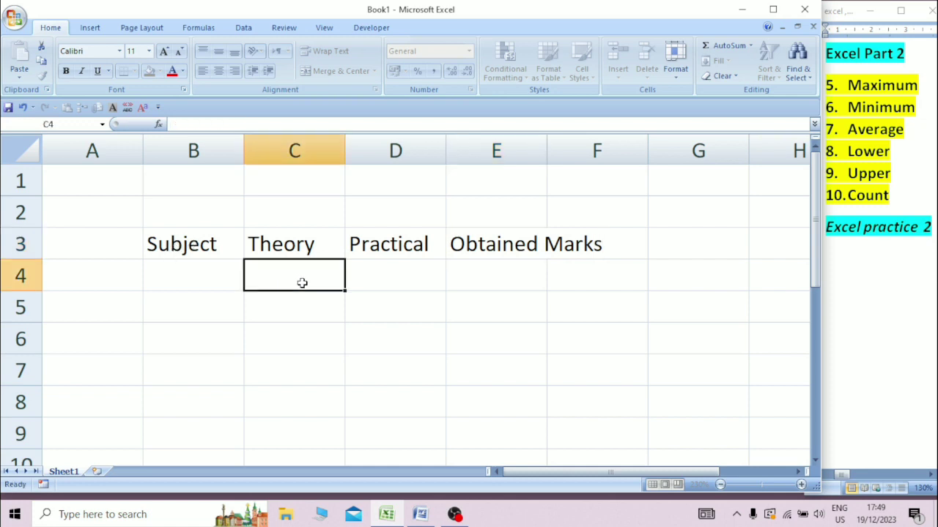
Auto-fit column E and apply All Borders to B3:E9.
double_click(547, 152)
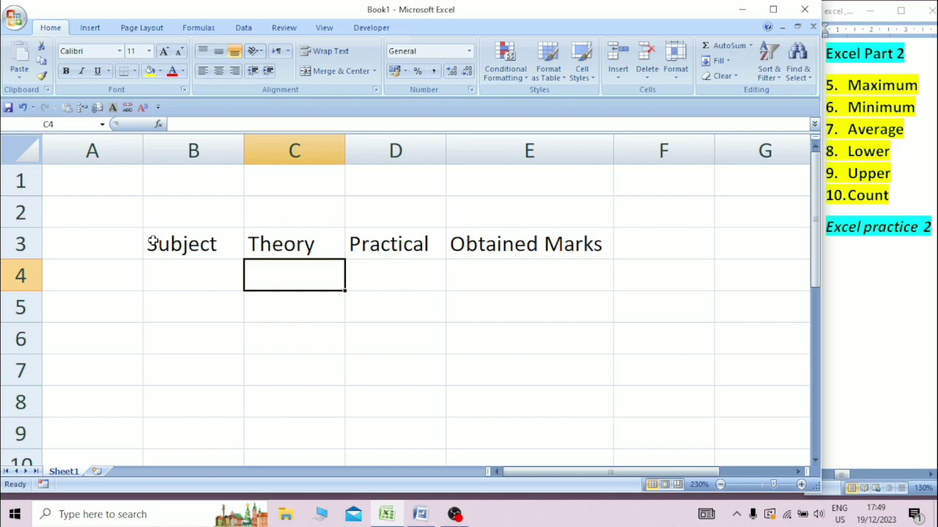
left_click_drag(151, 242, 598, 440)
left_click(134, 70)
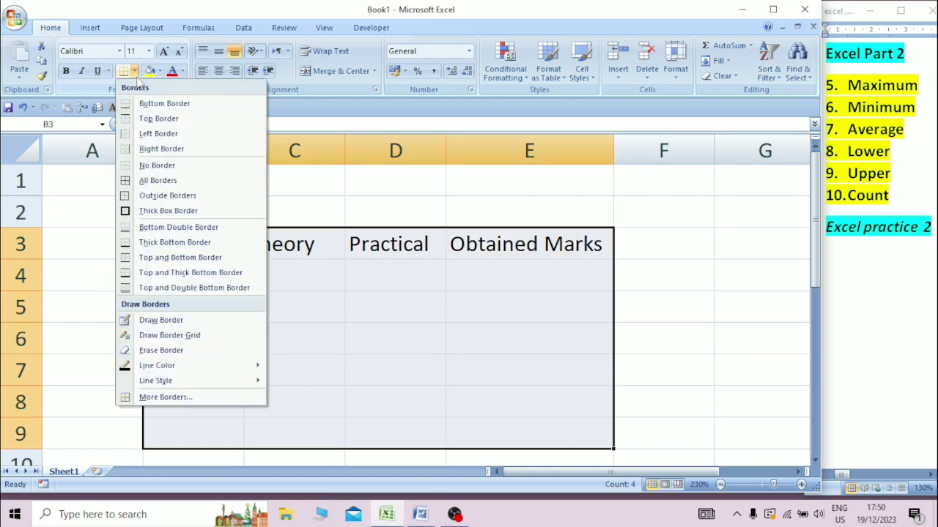
left_click(154, 181)
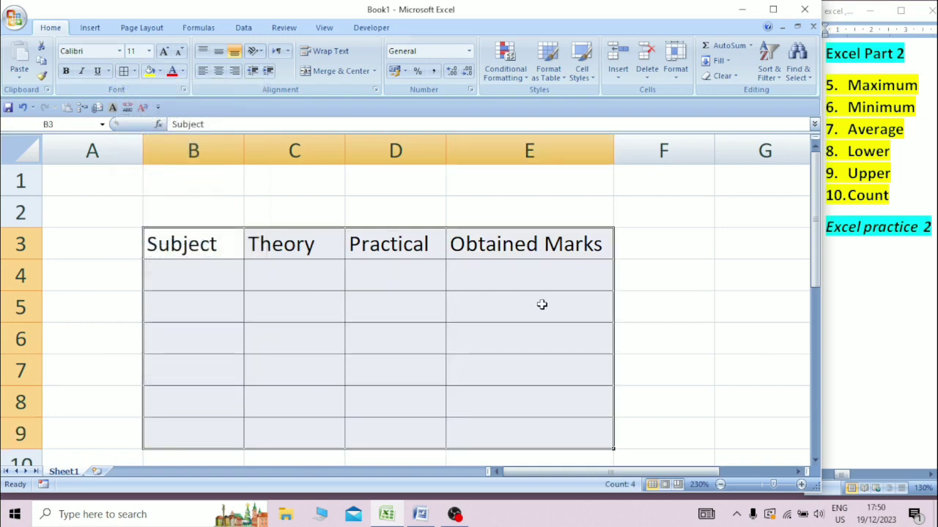
left_click(647, 311)
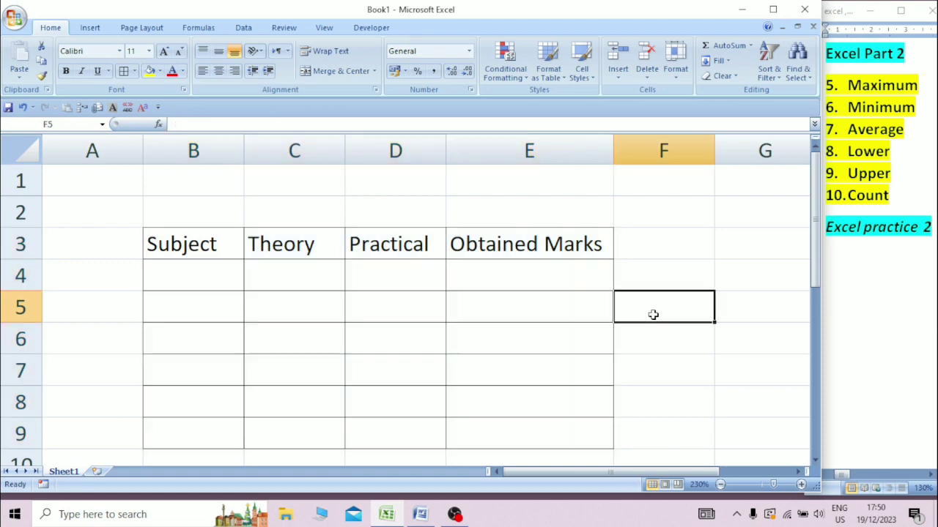
List Assamese, English, G Math, G Science and S Science in B4:B8, and start typing Computer in B9.
left_click(181, 274)
type("A")
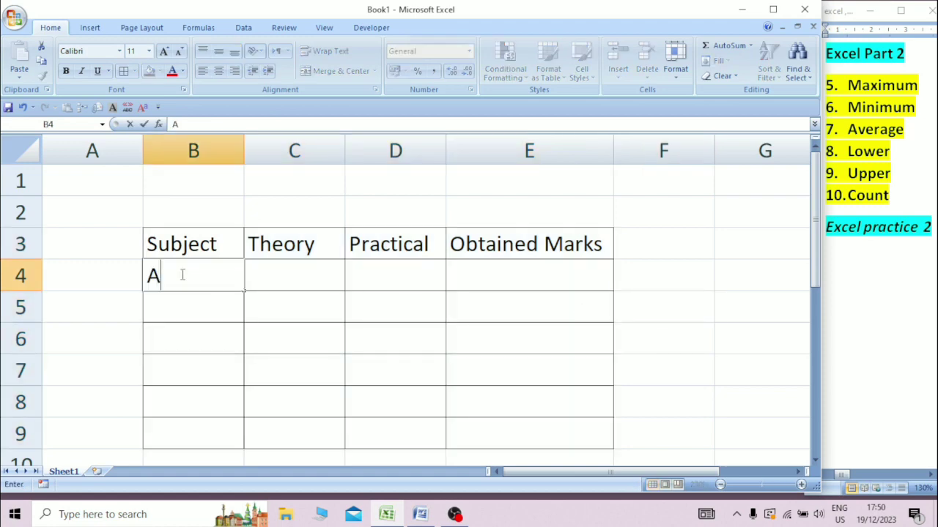
type("ssamese")
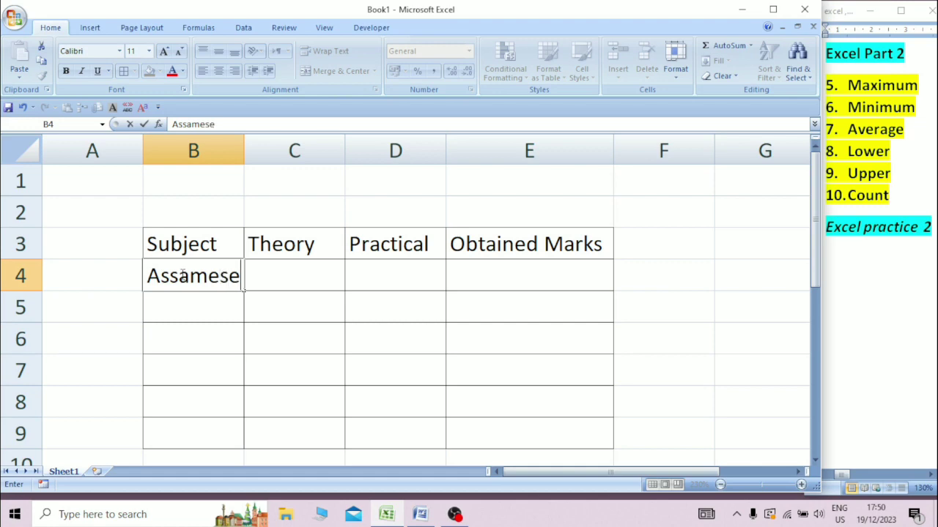
key("Return")
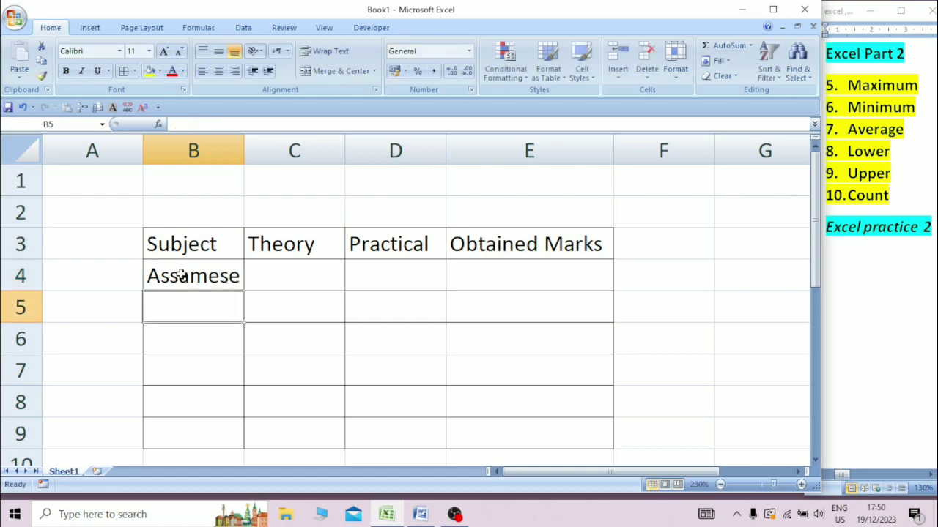
type("English")
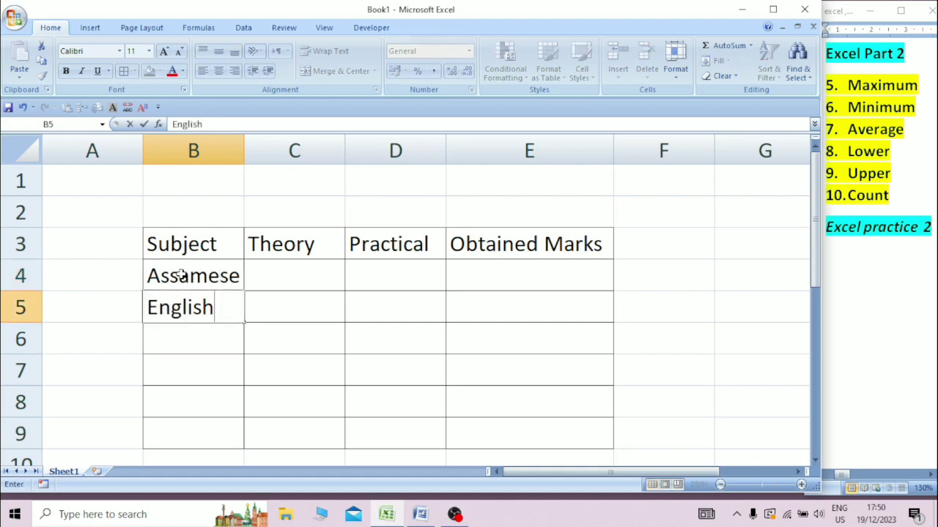
key("Return")
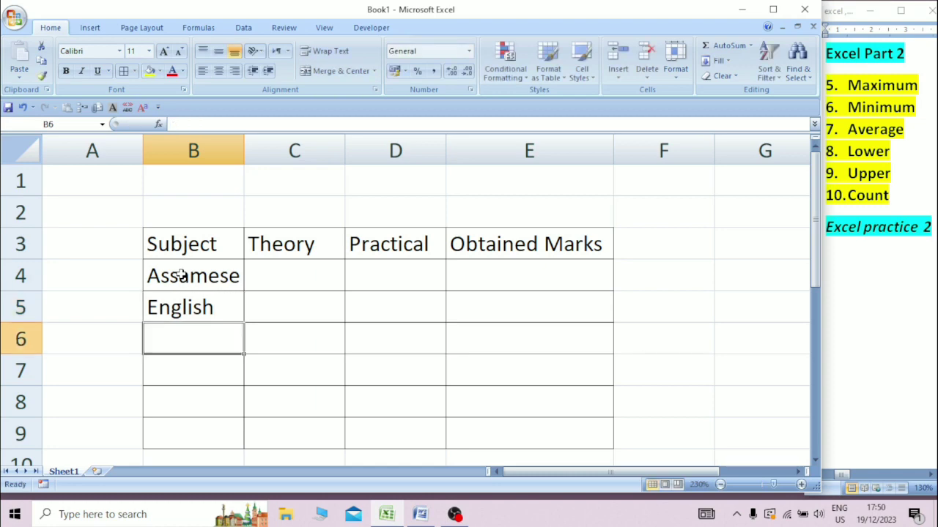
type("G Mat")
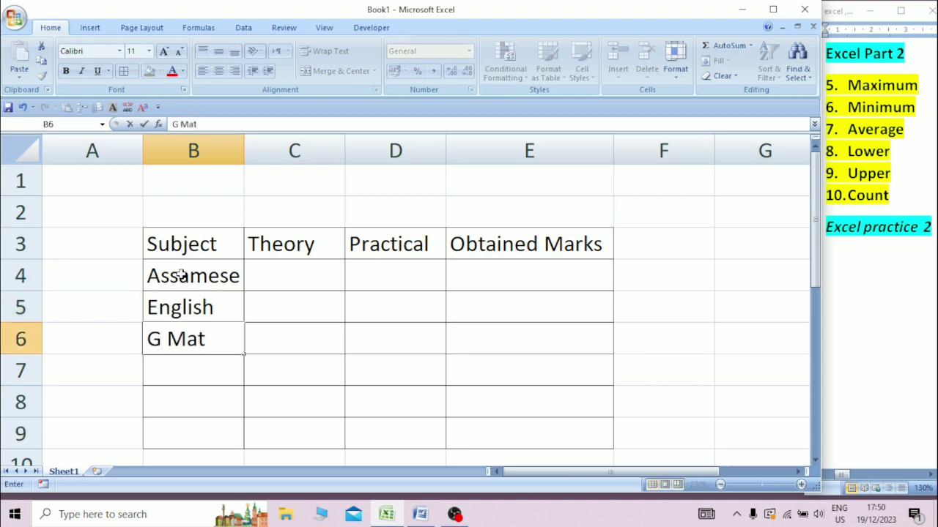
type("h")
key("Return")
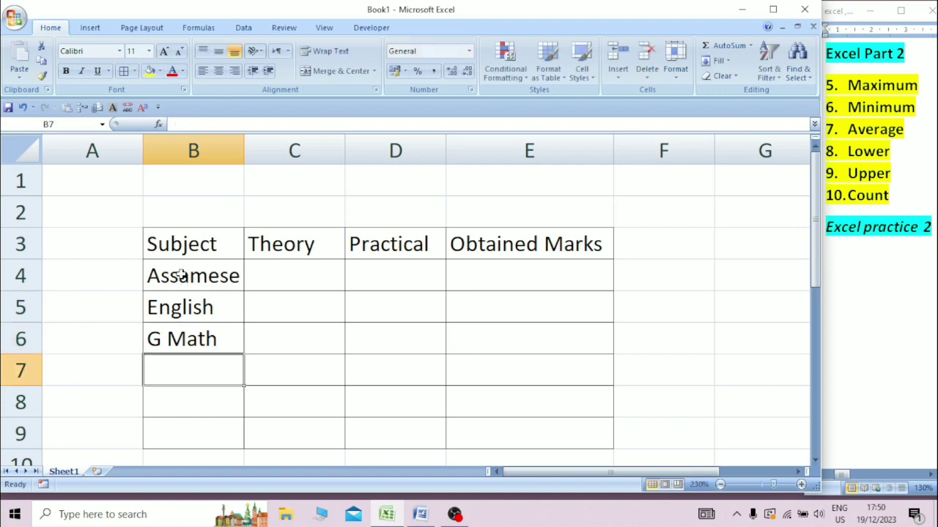
type("G")
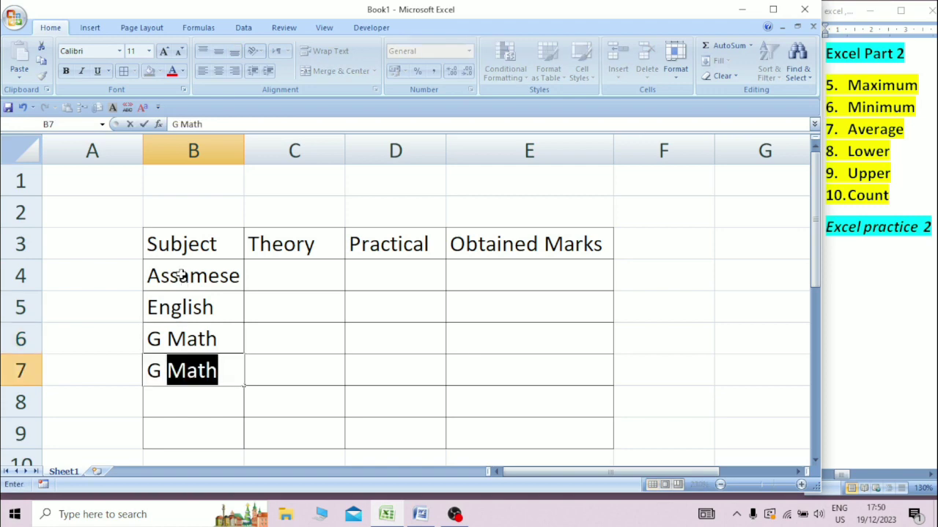
type(" Science")
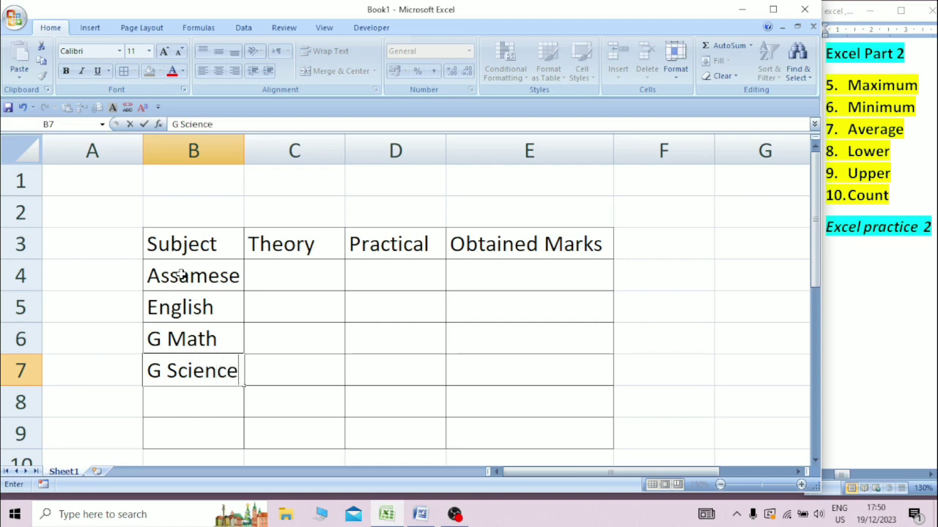
key("Return")
type("S")
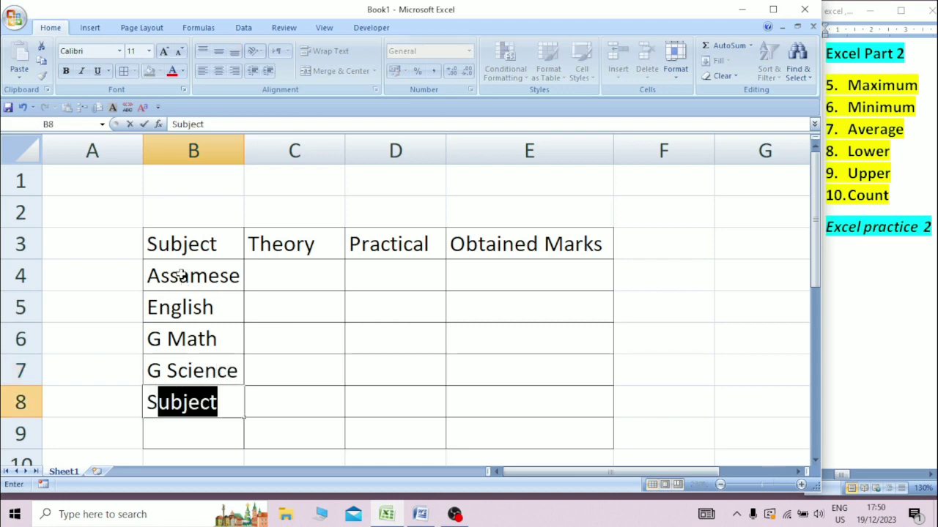
type(" Sc")
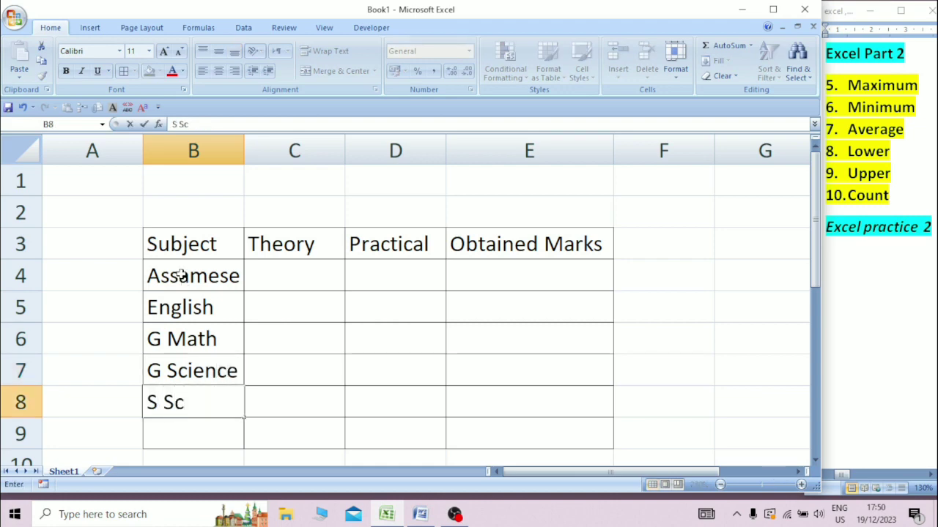
type("ience")
key("Return")
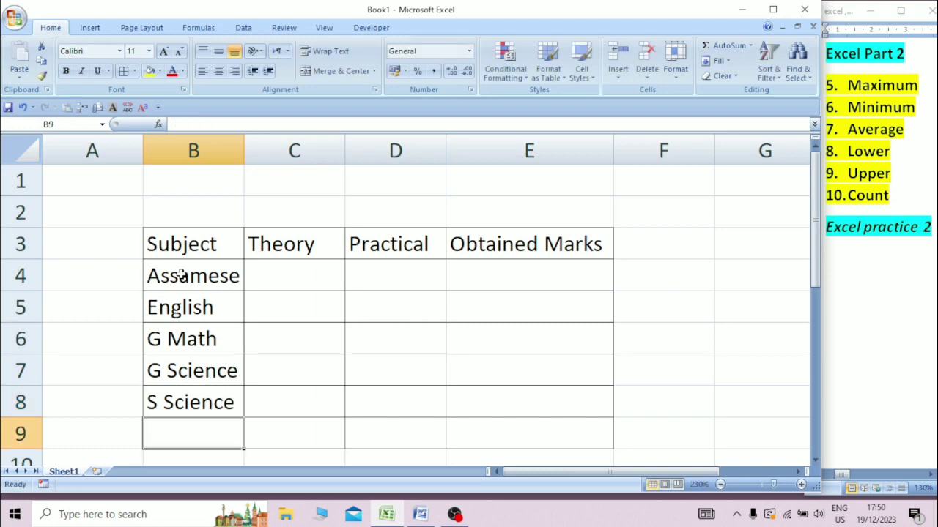
type("C")
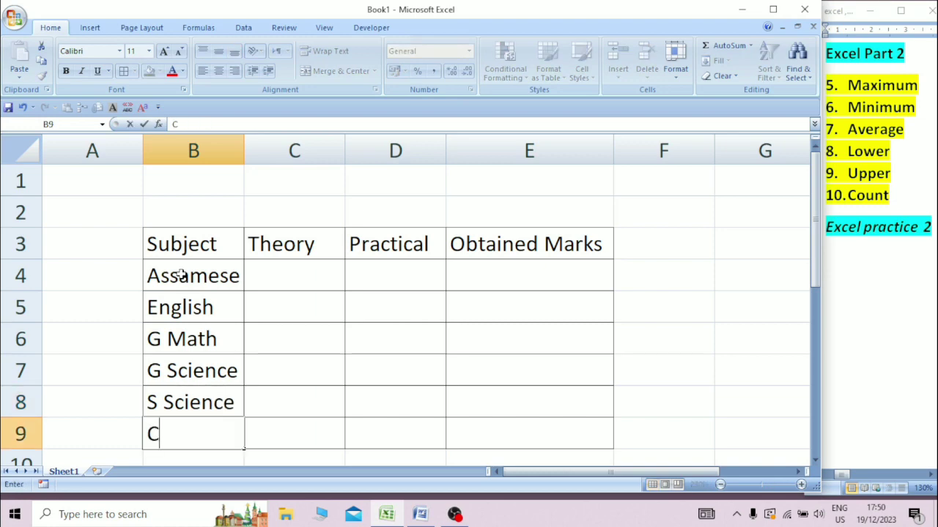
type("ompu")
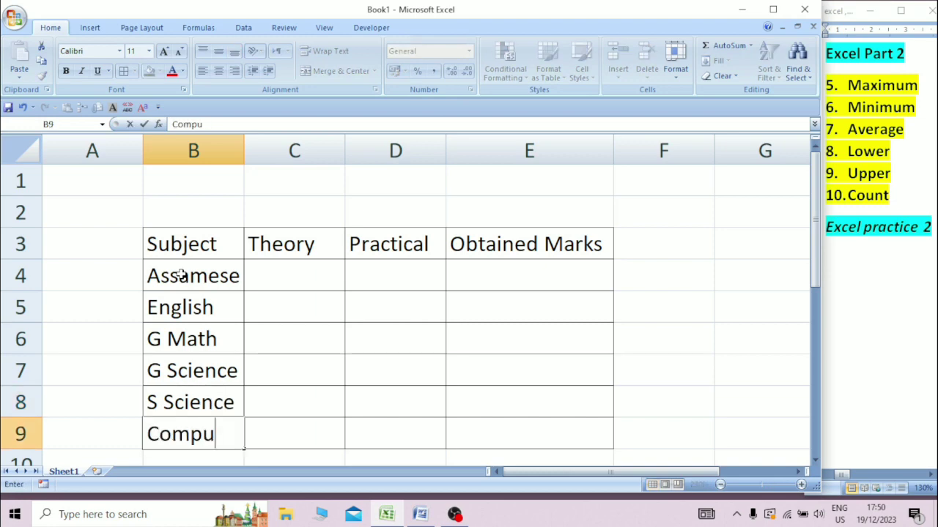
type("ter")
Enter Theory/Practical marks: Assamese 100/0, English 100/0, G Math 100/0, G Science 90/10.
left_click(288, 277)
type("1")
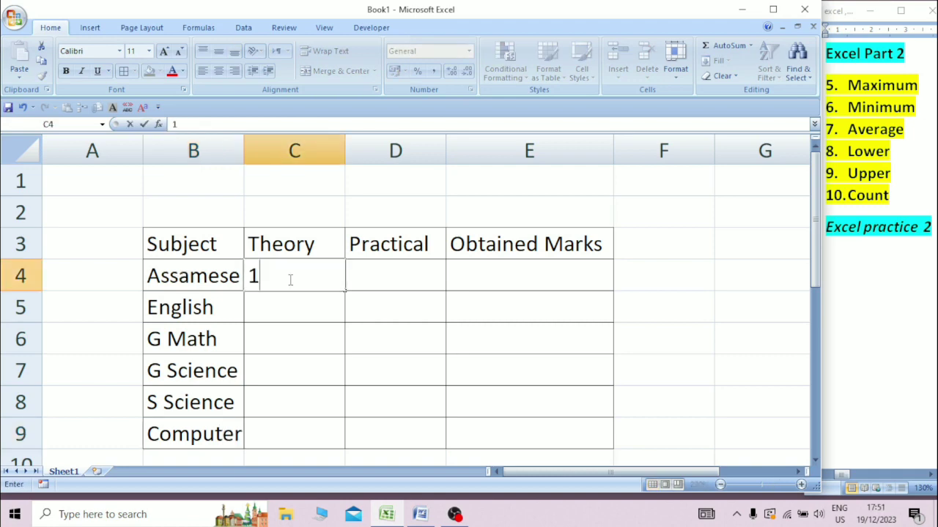
type("00")
key("Tab")
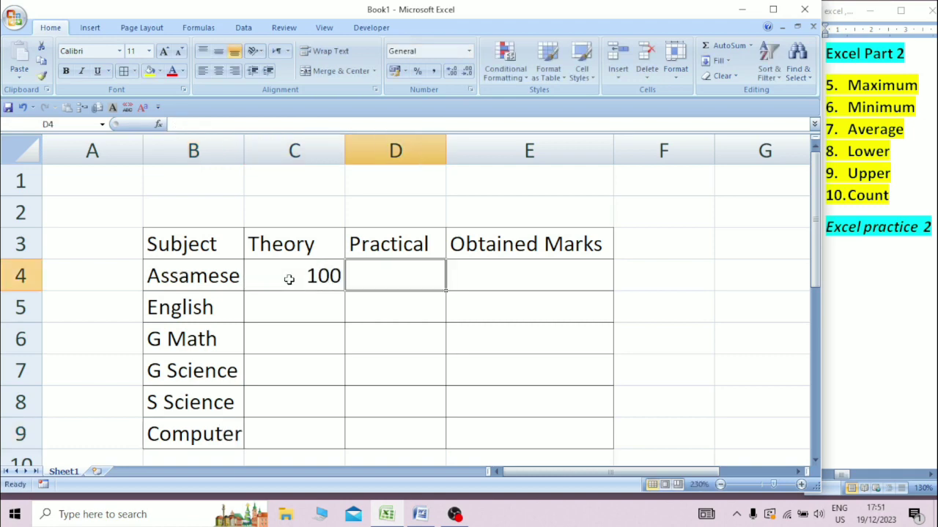
type("0")
key("Return")
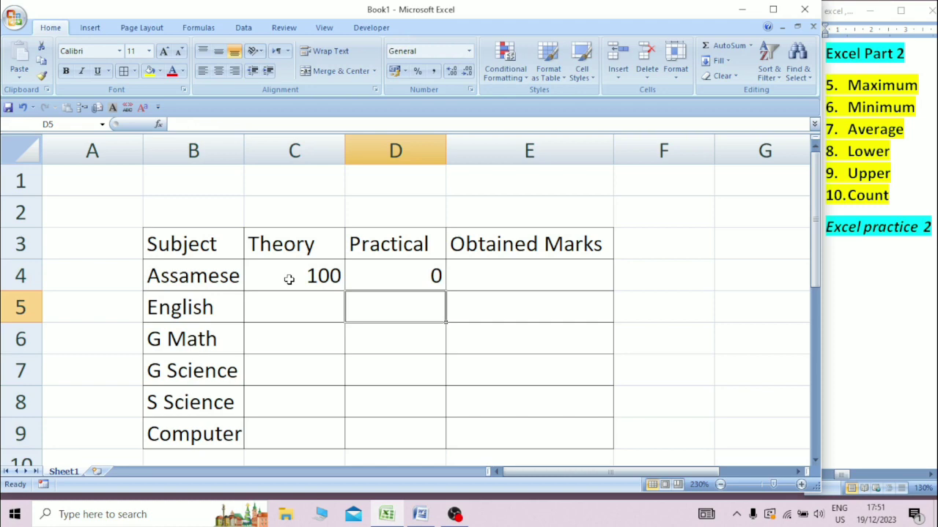
type("0")
key("Left")
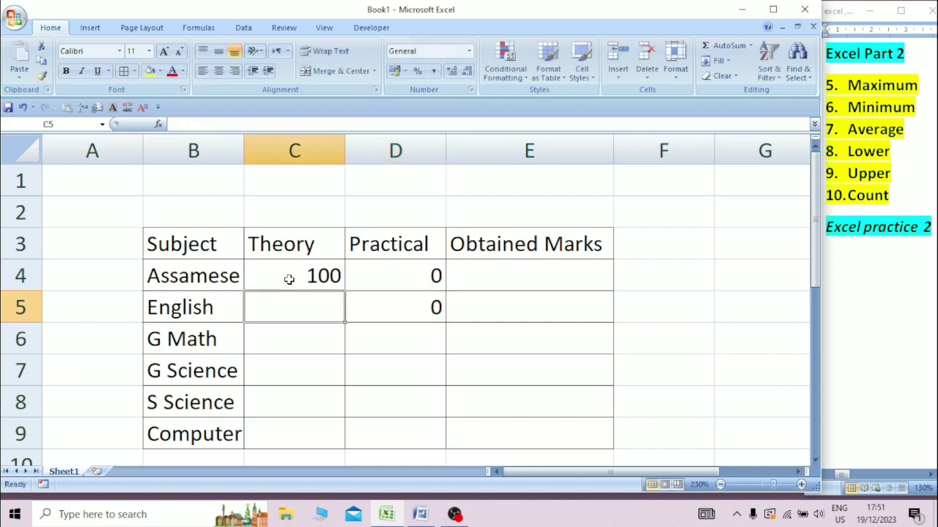
type("100")
key("Return")
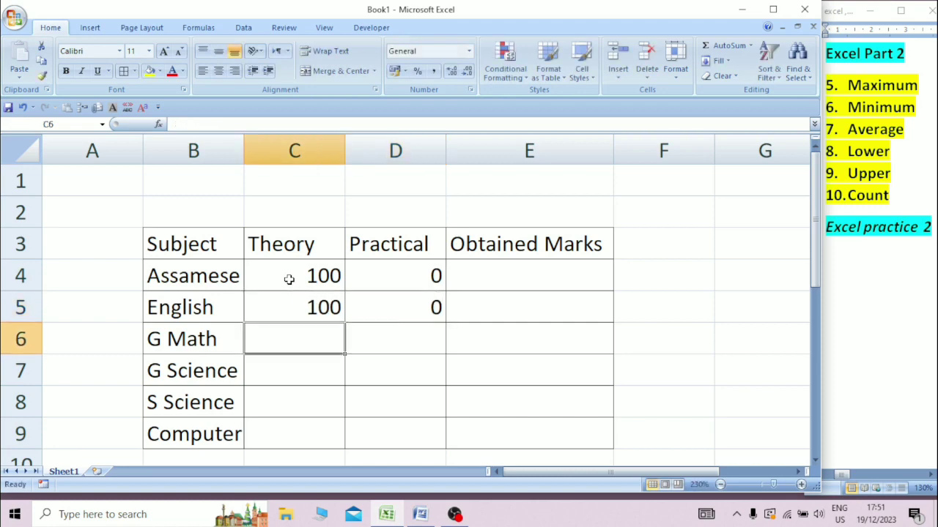
type("1")
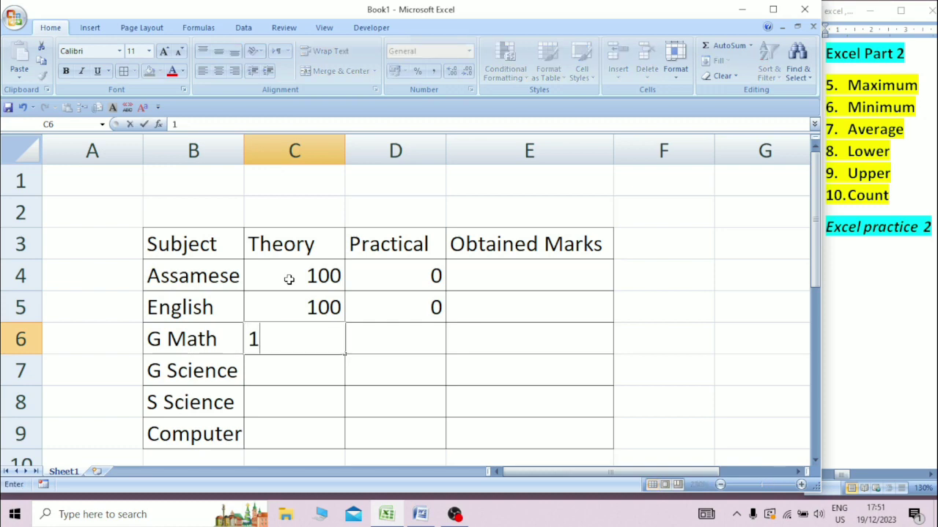
type("00")
key("Right")
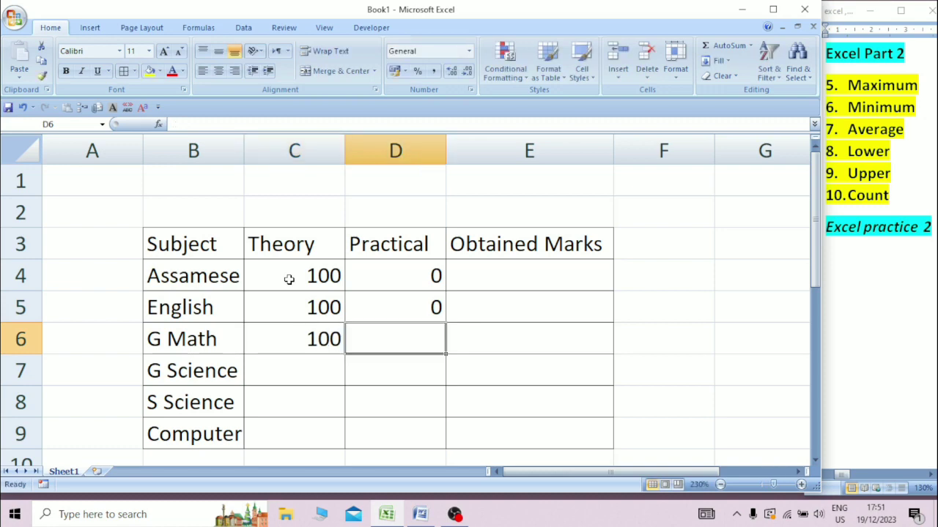
type("0")
key("Return")
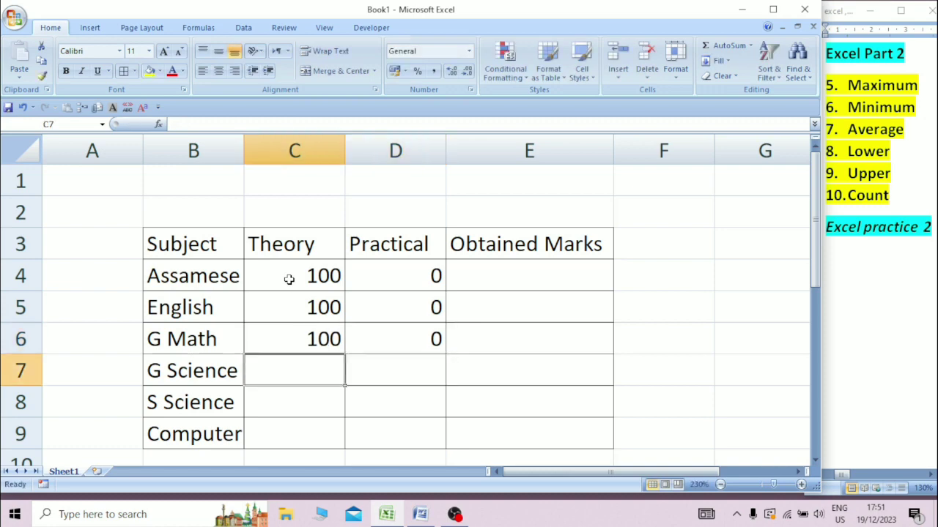
type("90")
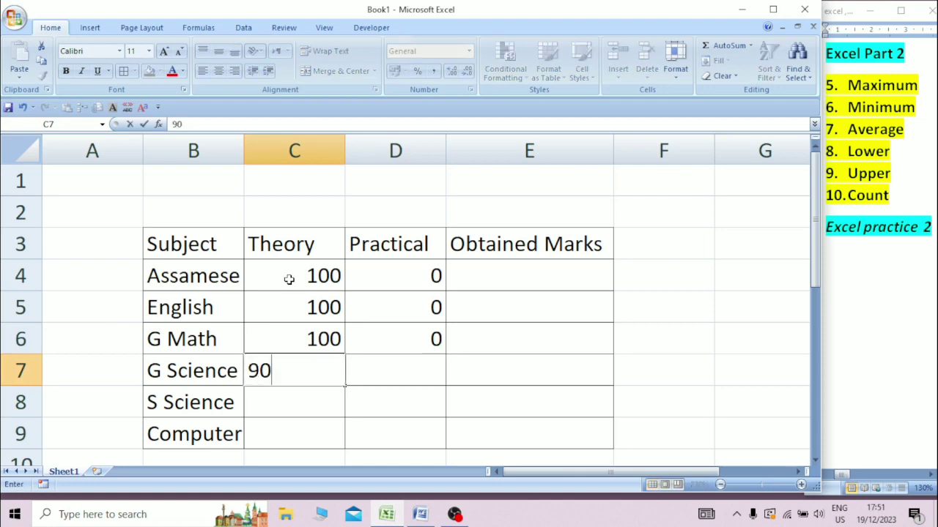
key("Right")
type("10")
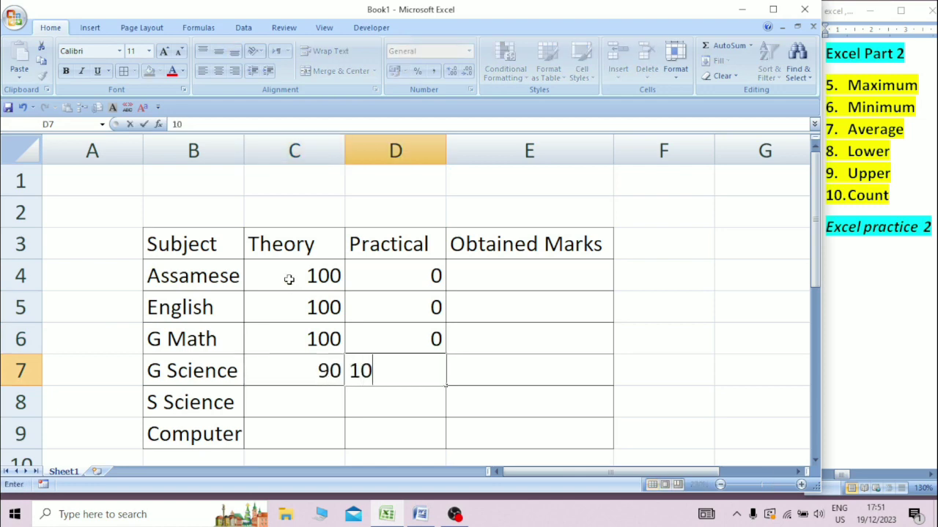
key("Return")
Enter Theory/Practical marks of 100/0 for S Science and 40/60 for Computer.
key("Left")
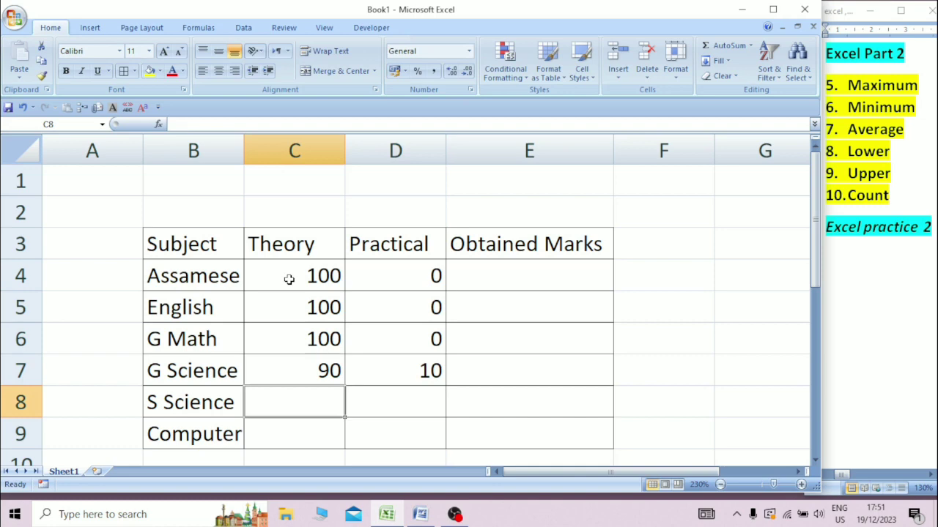
type("100")
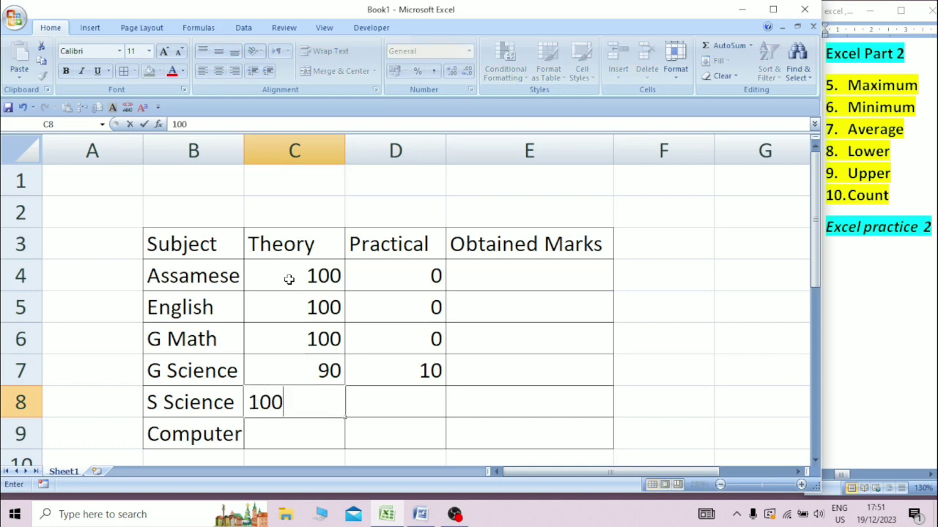
key("Right")
type("10")
key("BackSpace")
key("BackSpace")
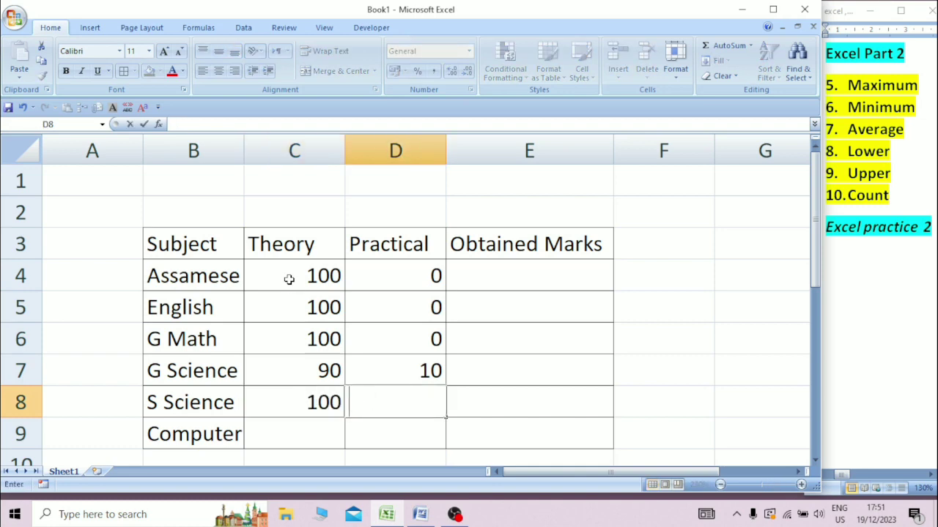
type("0")
key("Return")
key("Left")
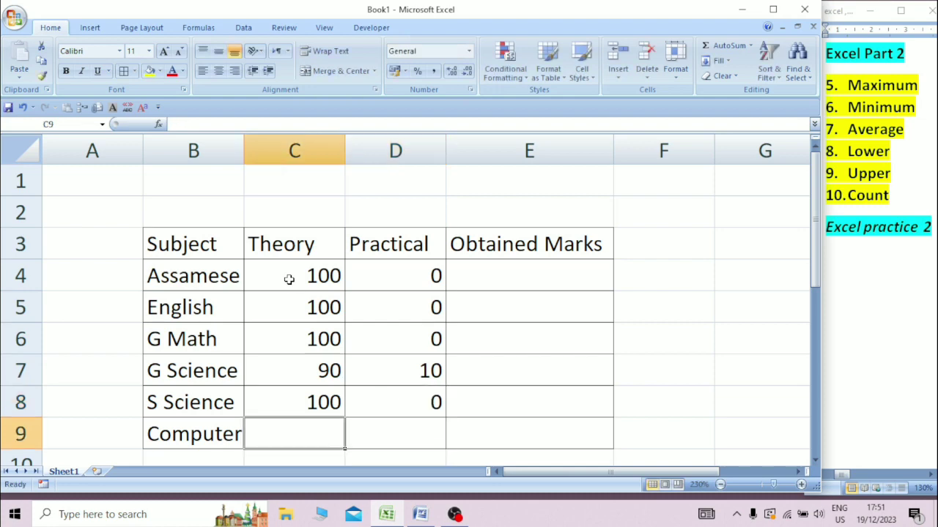
type("40")
key("Right")
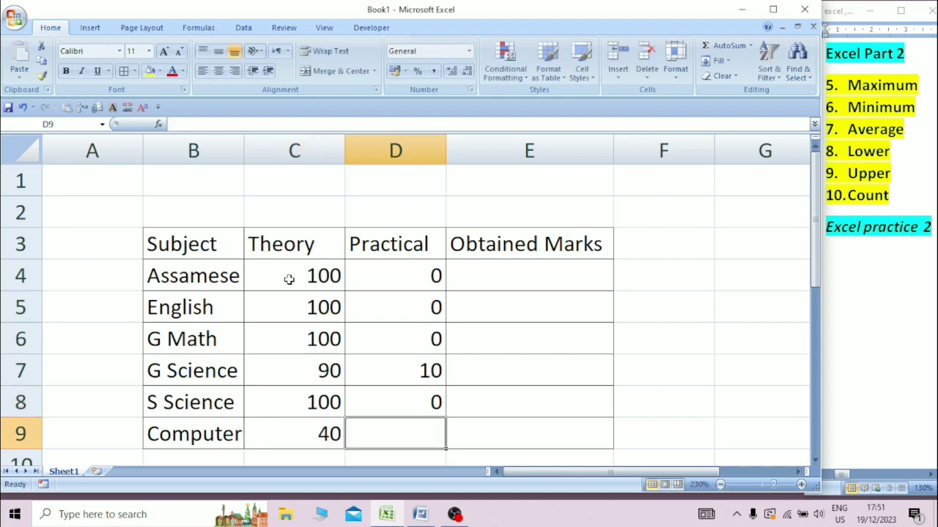
type("60")
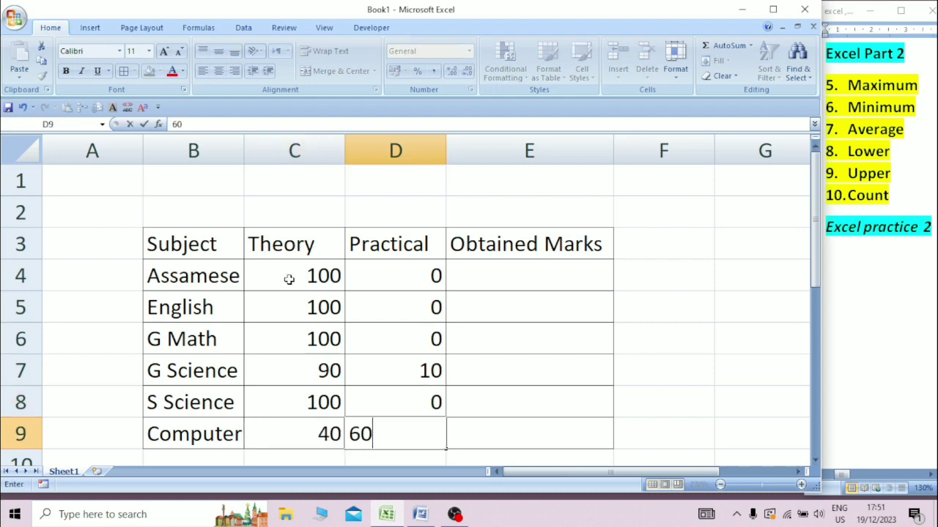
key("Up")
key("Up")
key("Up")
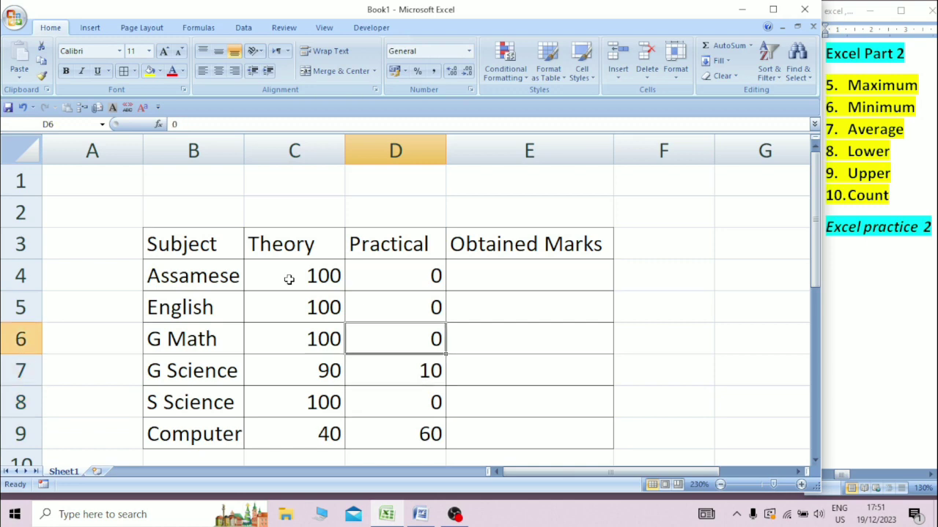
Correct English's marks to 90 Theory and 10 Practical.
key("Up")
key("Left")
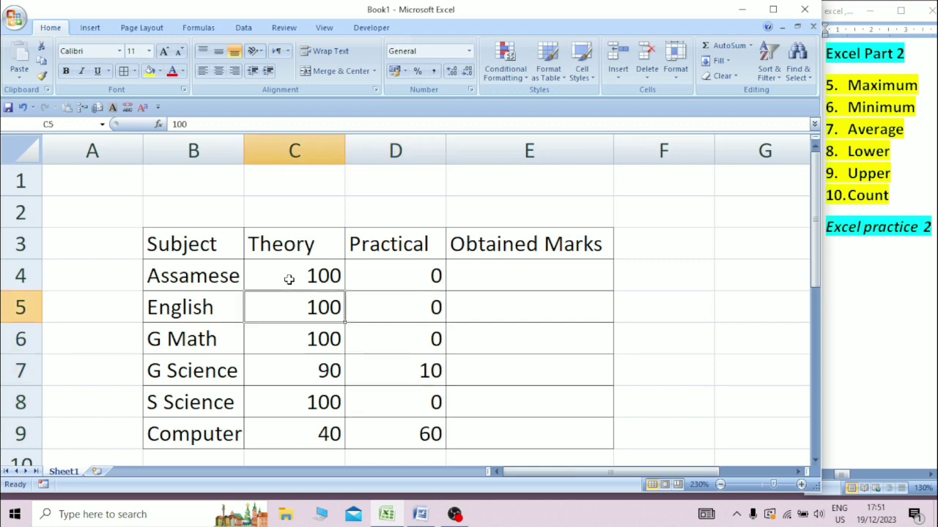
type("90")
key("Right")
type("10")
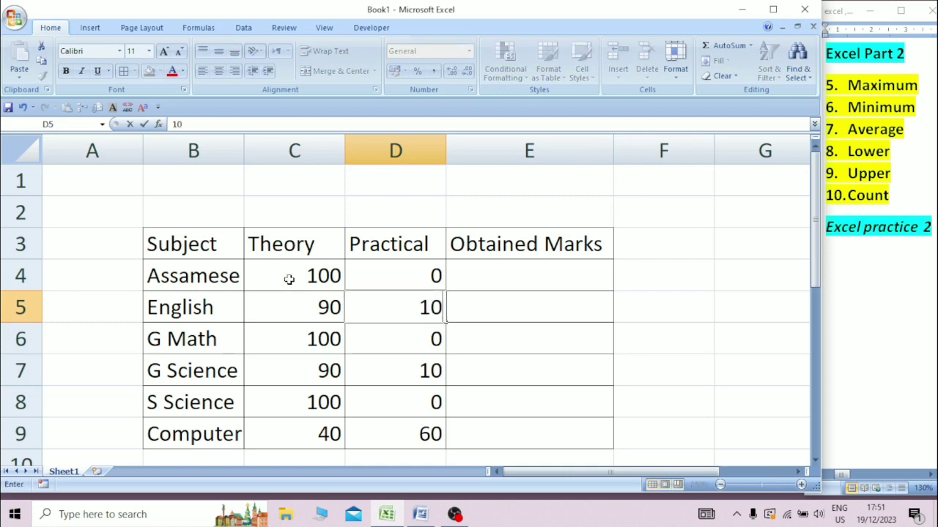
key("Right")
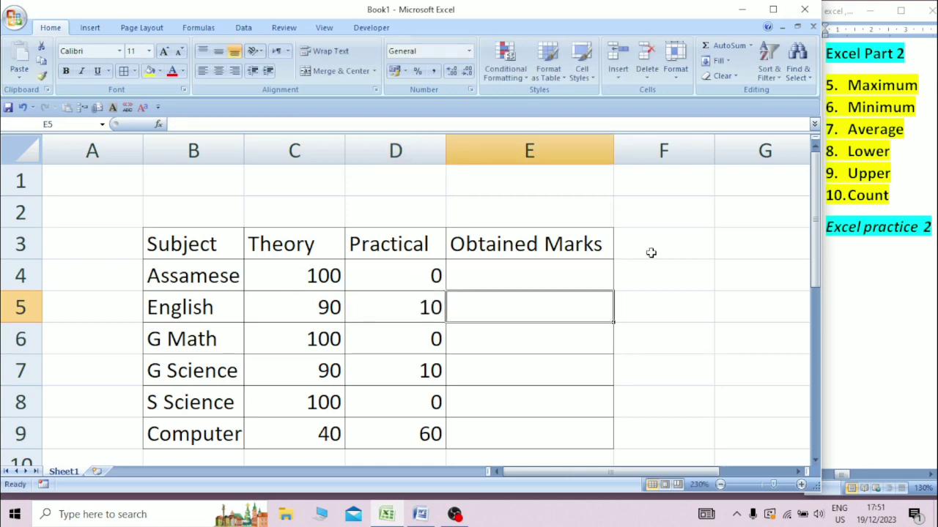
Give the header row B3:E3 a blue fill and bold text.
left_click_drag(161, 248, 456, 245)
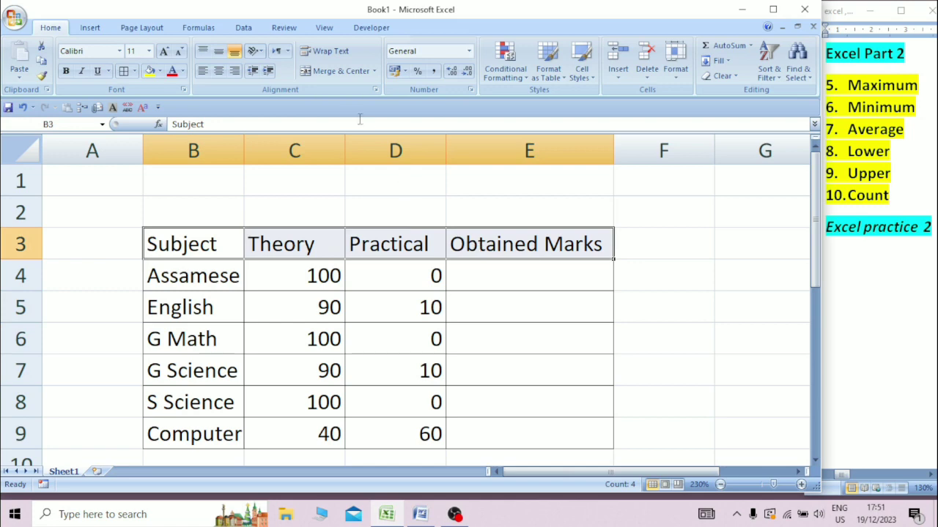
left_click(159, 71)
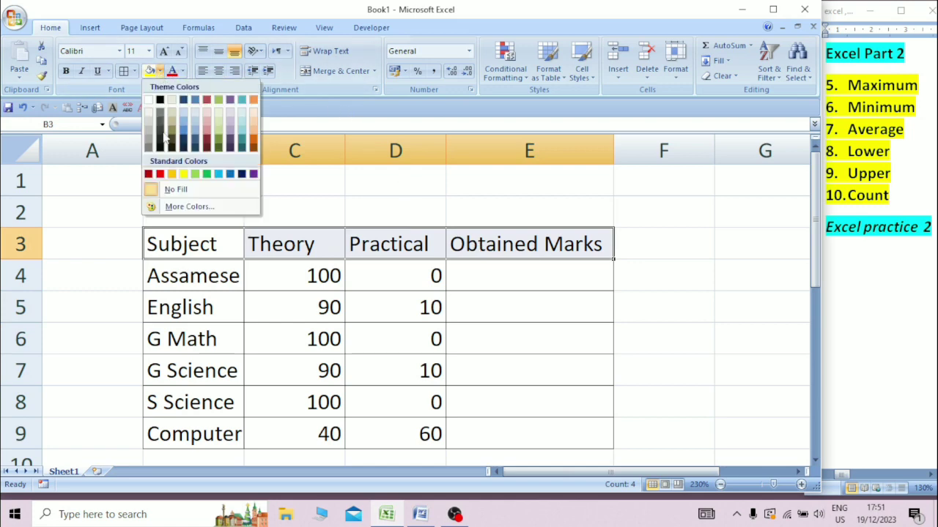
left_click(230, 175)
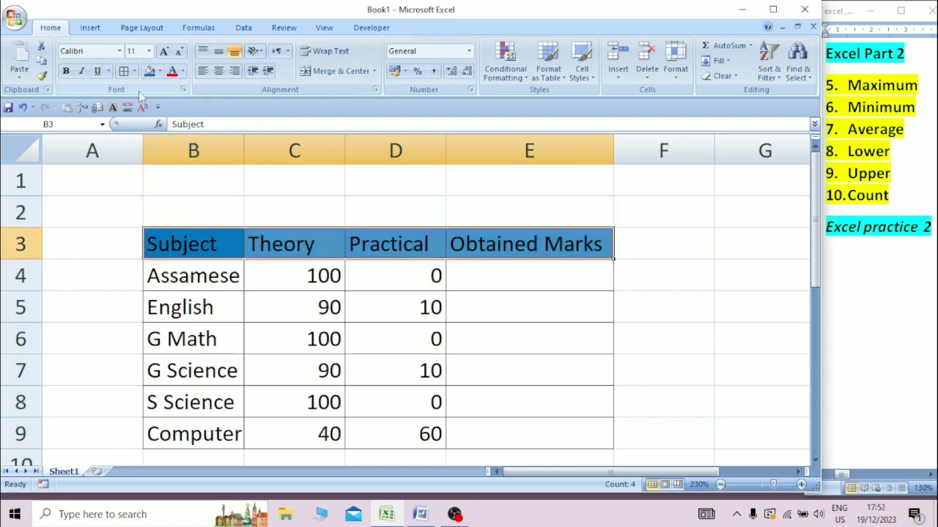
left_click(66, 71)
left_click_drag(815, 282, 817, 306)
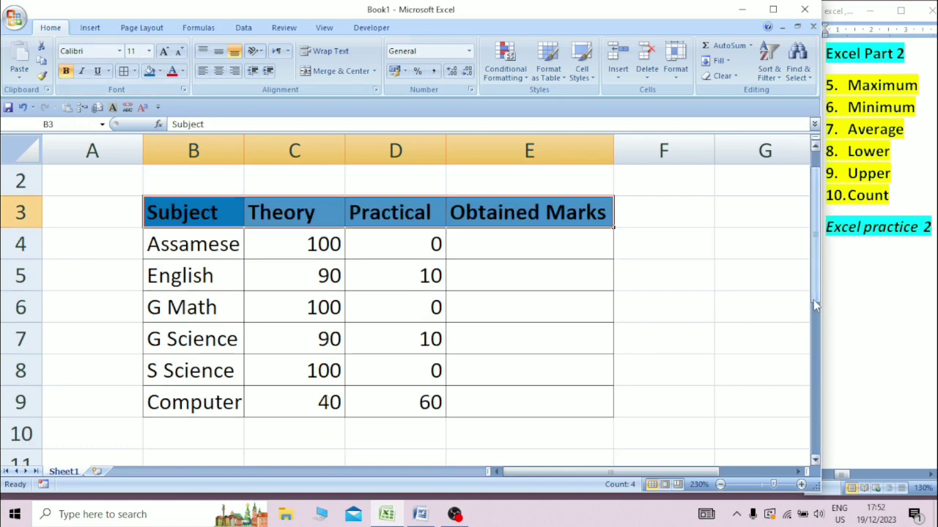
left_click(815, 461)
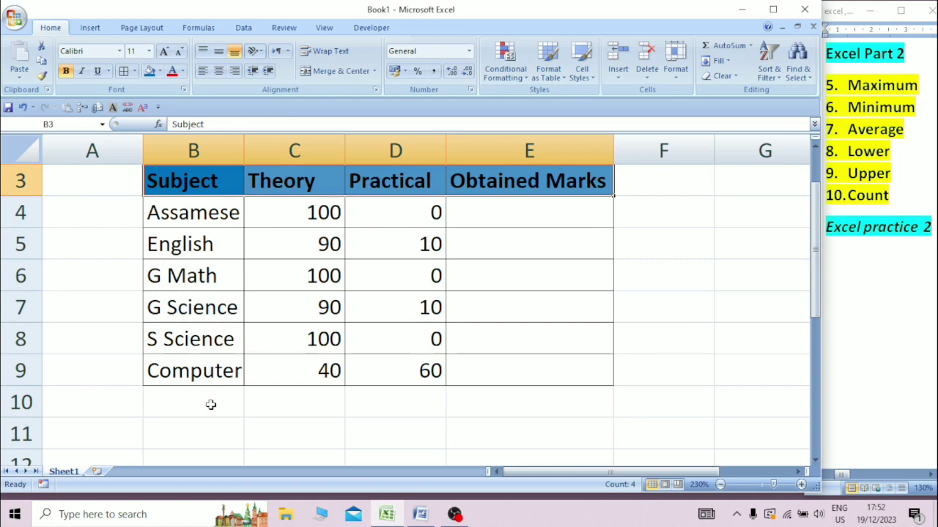
Type the label Grand Total into cell B11.
left_click(219, 427)
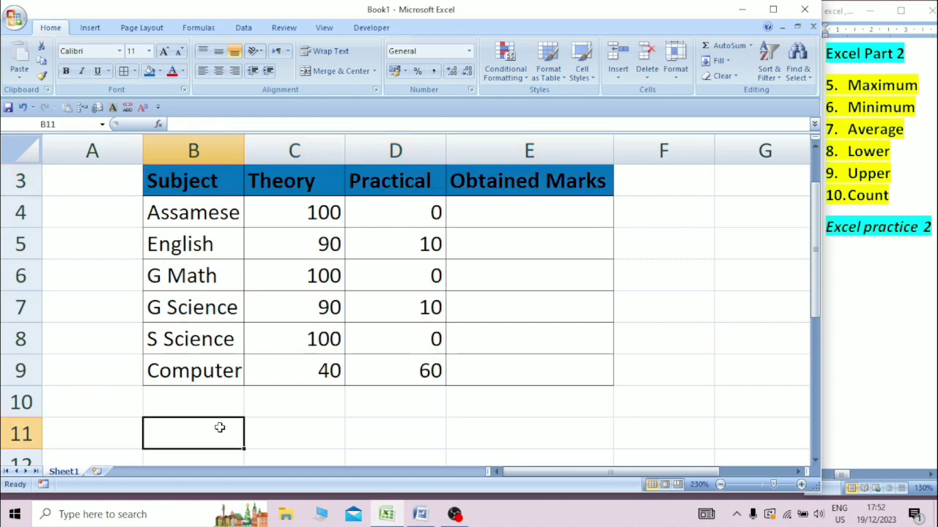
type("Gr")
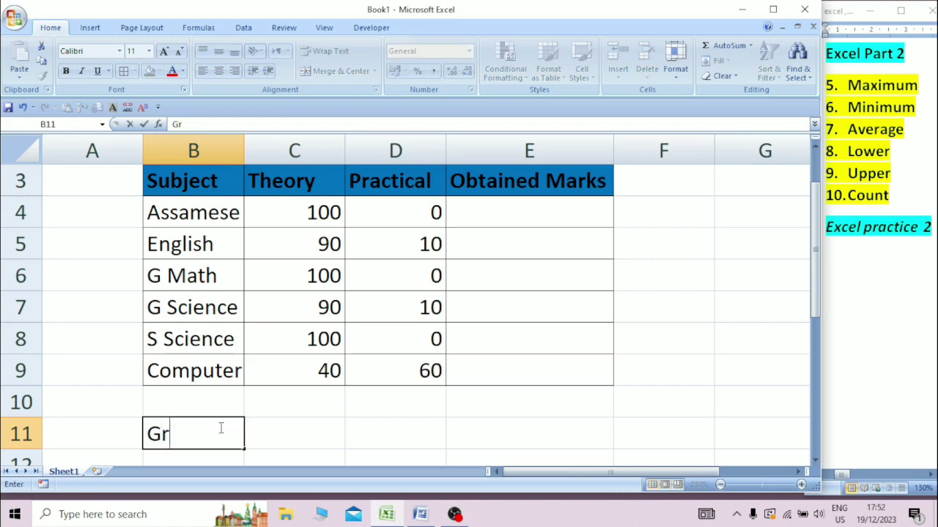
type("and")
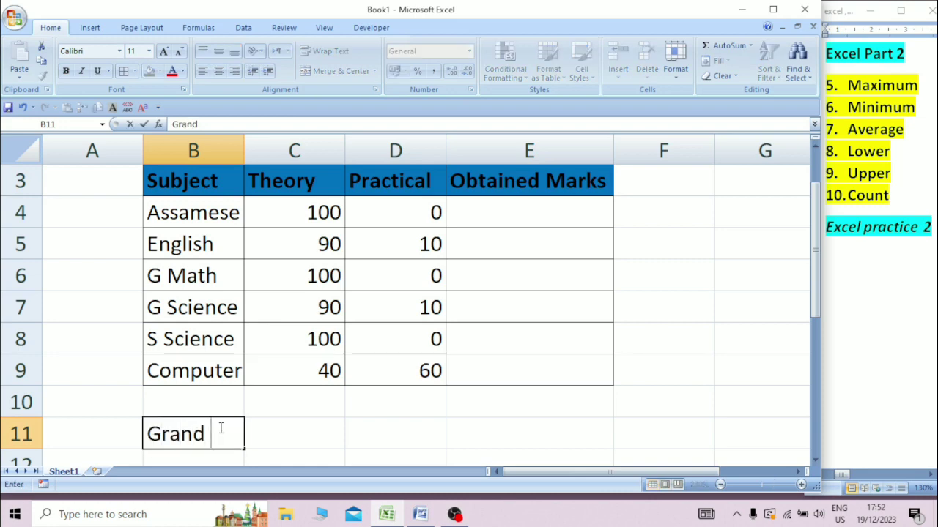
type("Total")
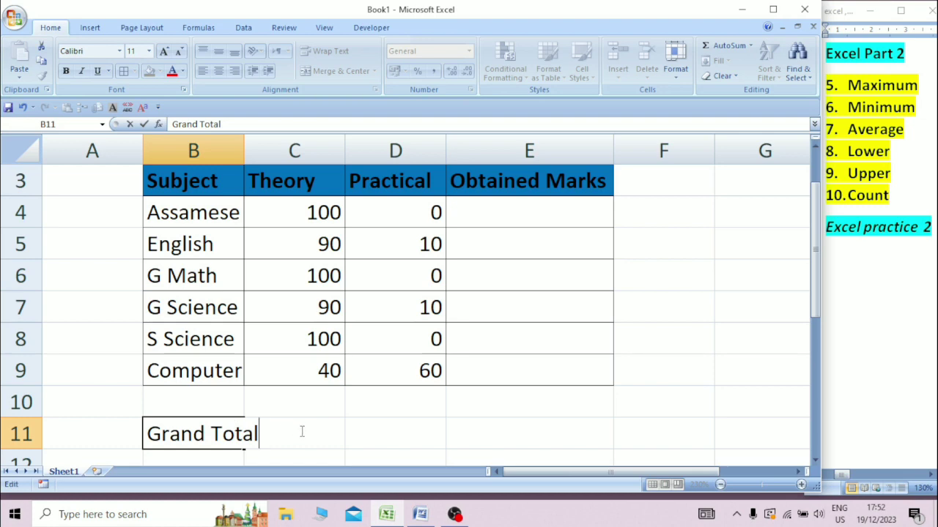
left_click(377, 437)
left_click(303, 436)
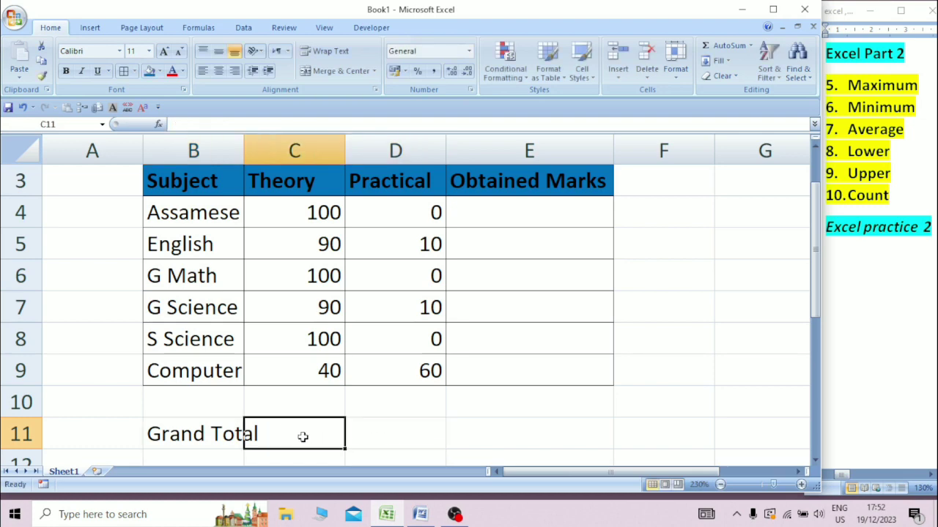
left_click(247, 141)
Widen column B and enter =SUM(C4:C9) in C11 for the Theory total.
left_click(247, 142)
left_click_drag(246, 142, 269, 142)
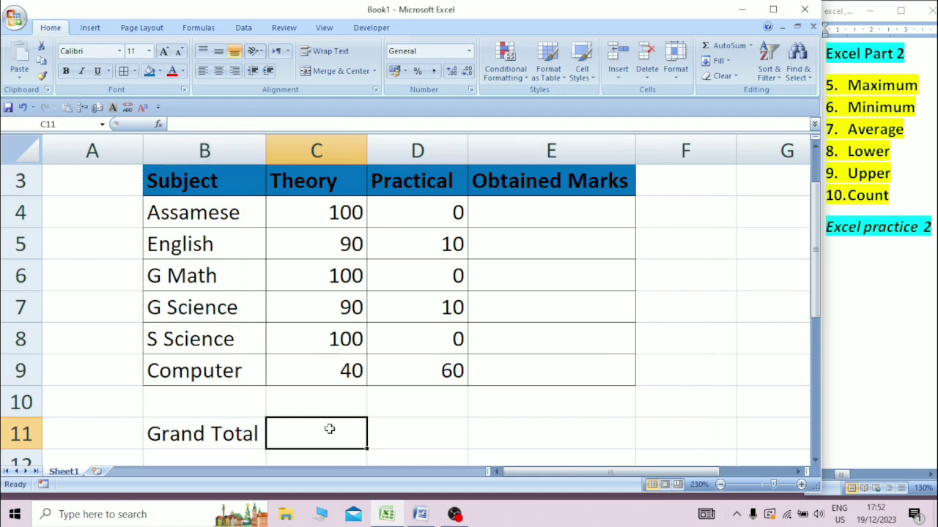
type("=s")
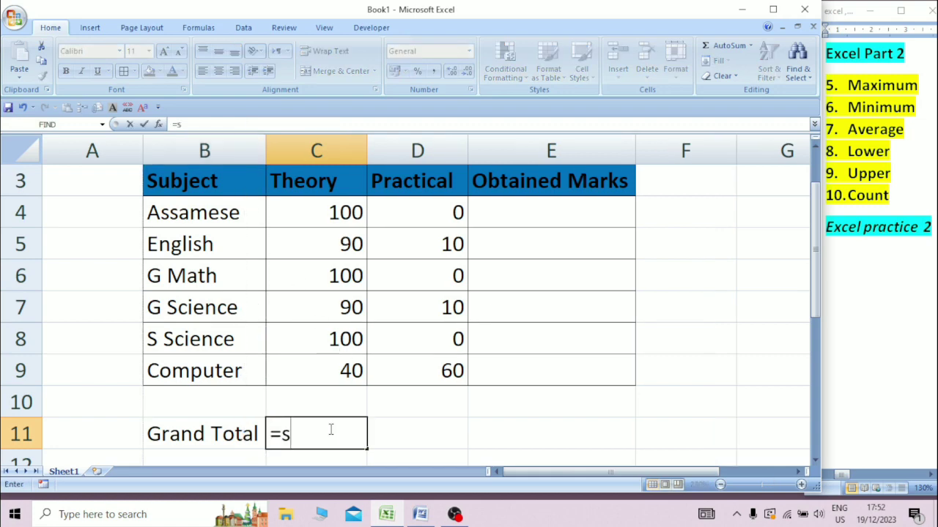
type("um(")
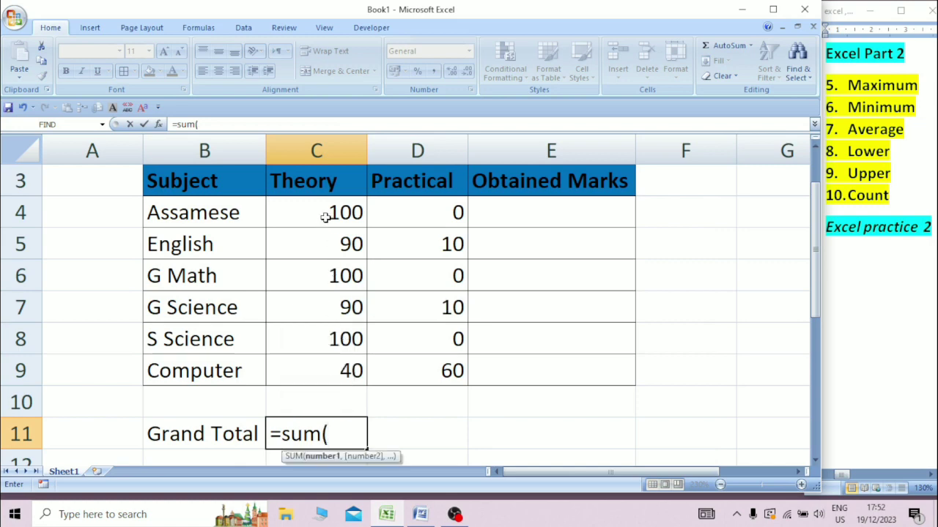
left_click_drag(325, 213, 341, 359)
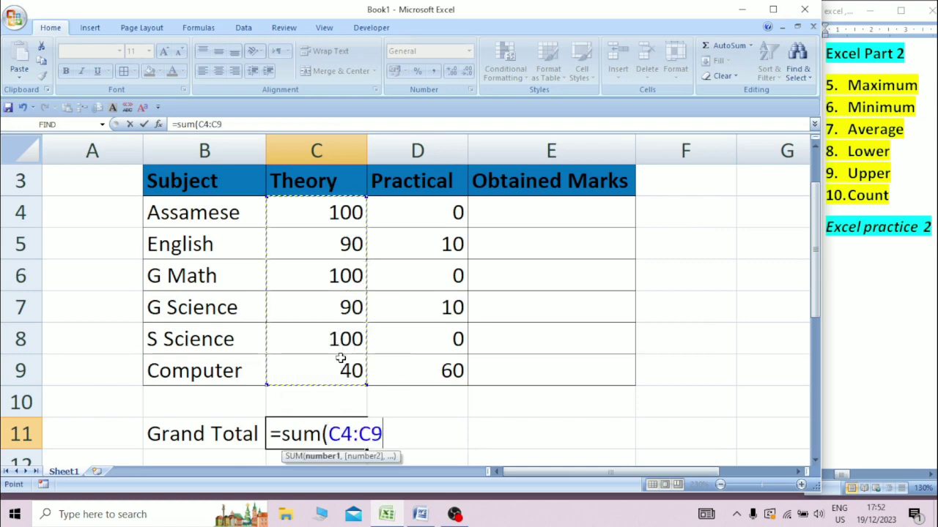
type(")")
key("Return")
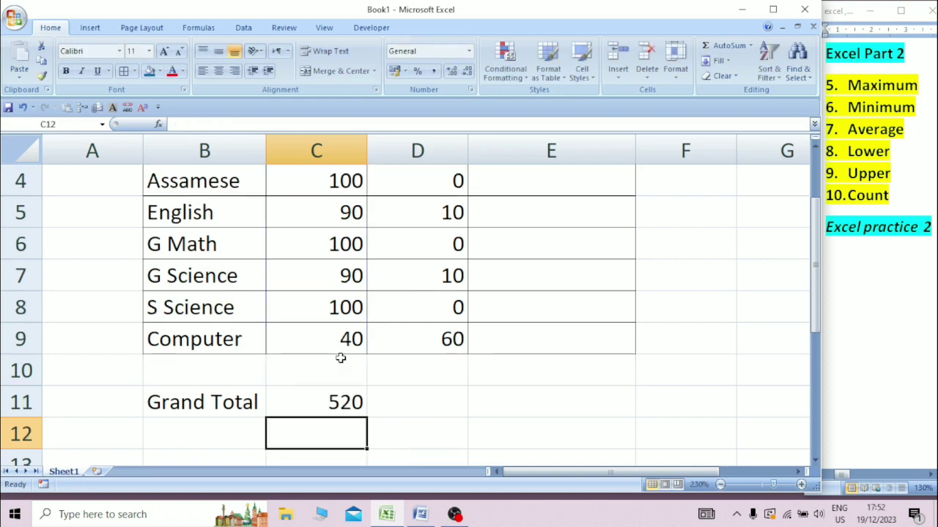
Enter =SUM(D4:D9) in D11 for the Practical total.
left_click(451, 403)
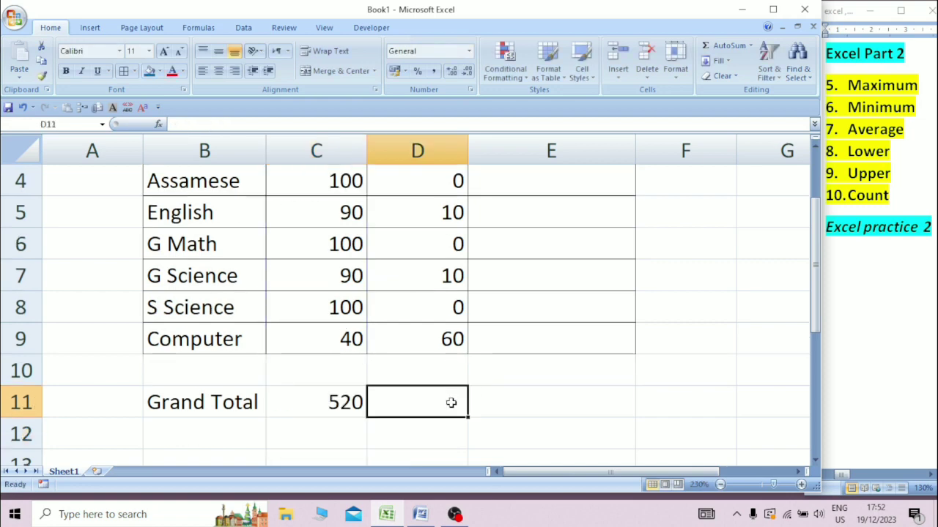
type("=sum")
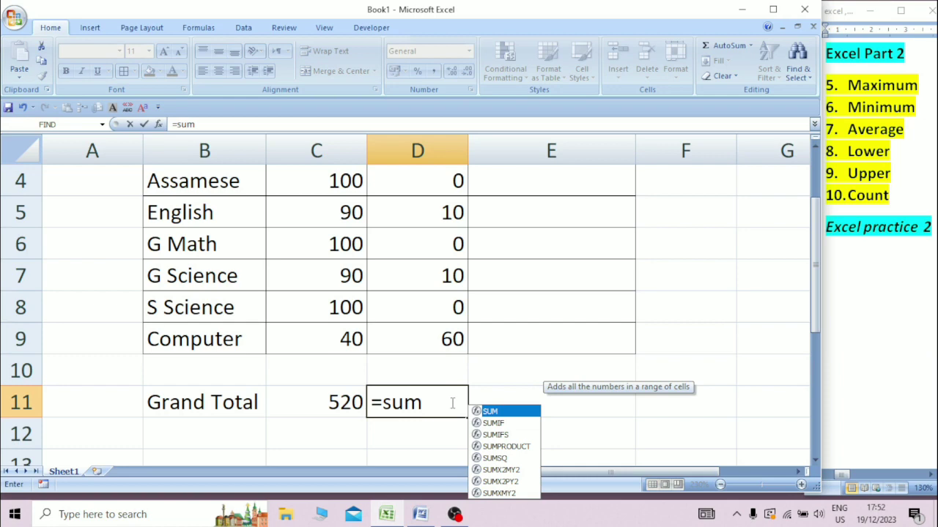
type("(")
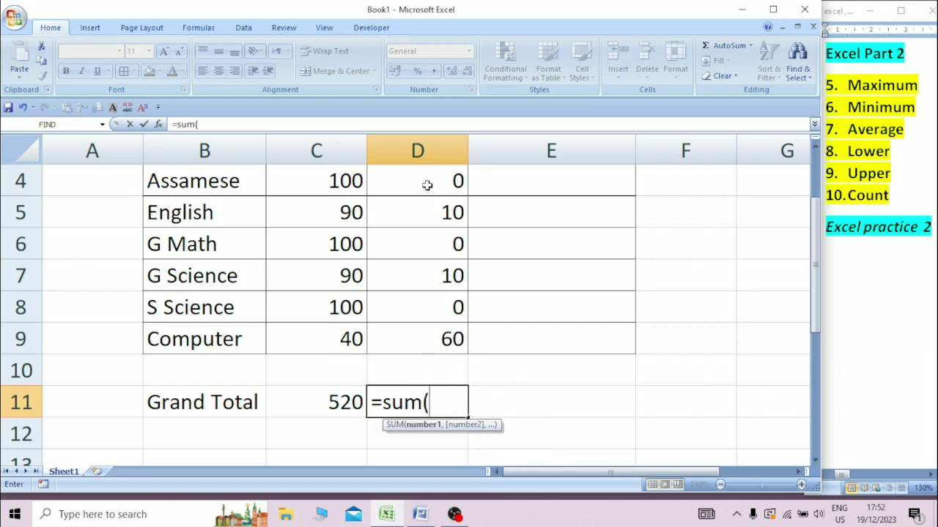
left_click_drag(428, 186, 432, 329)
type(")")
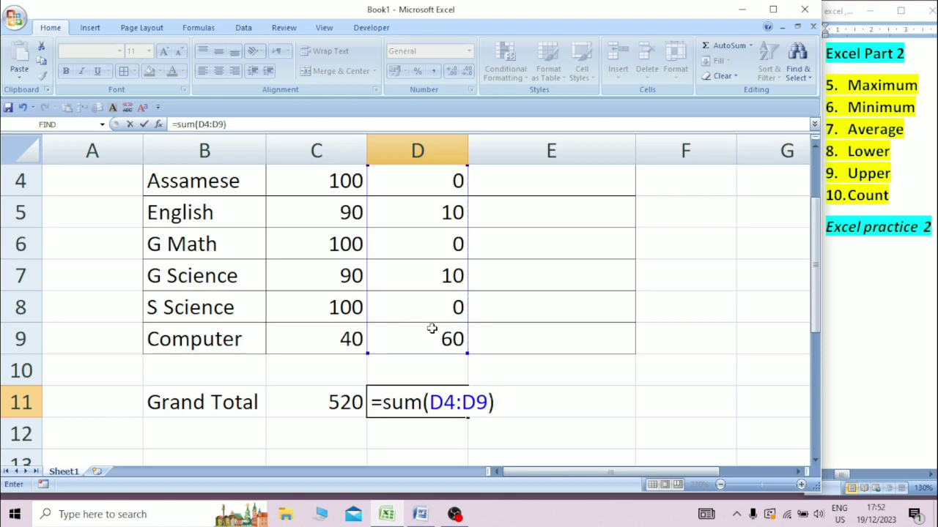
key("Return")
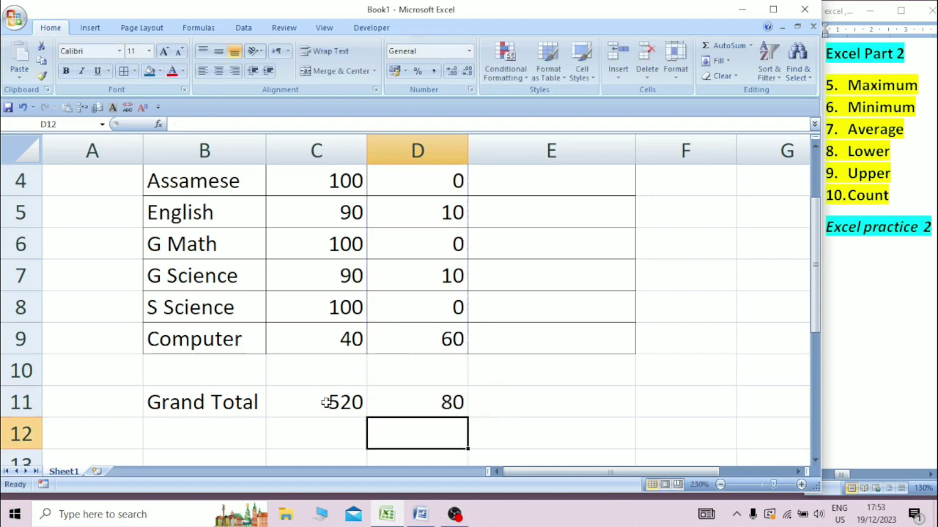
Enter =SUM(E4:E9) in E11 for the Obtained Marks total.
left_click(507, 403)
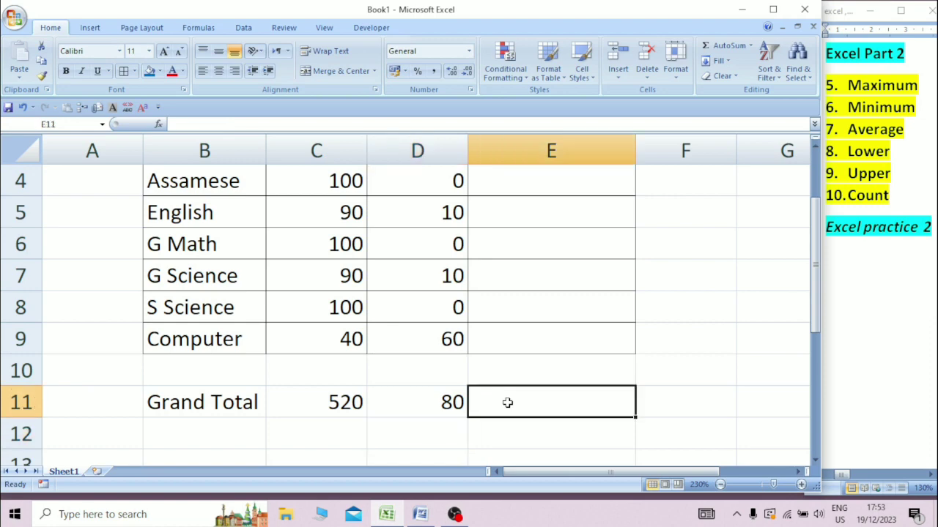
type("=")
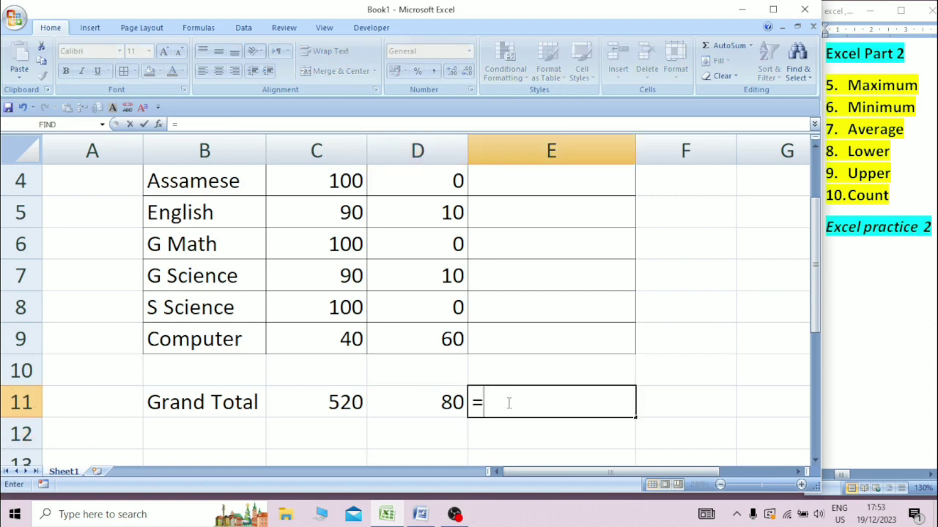
type("su")
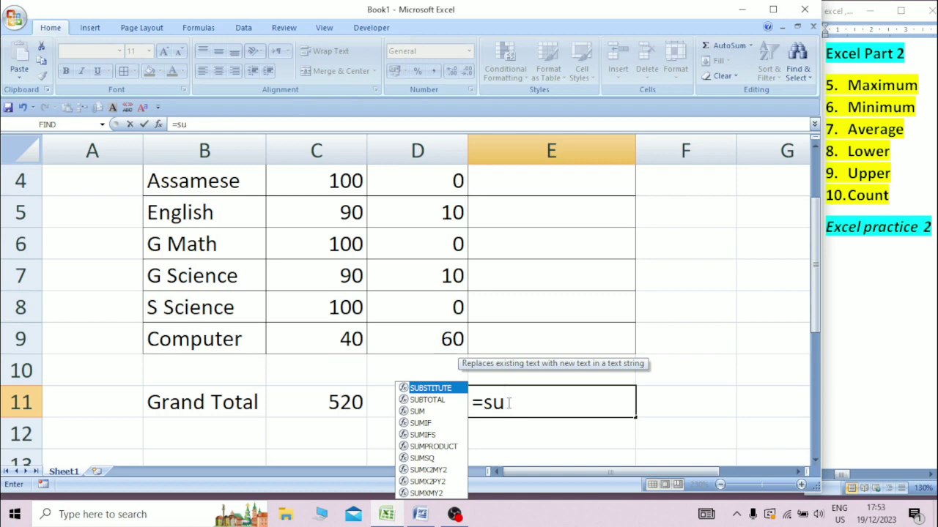
type("m")
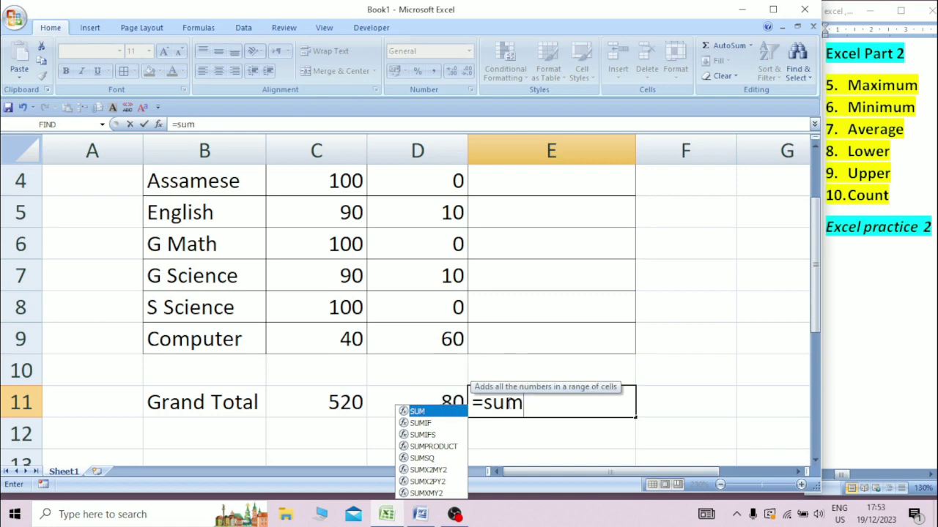
type("(")
left_click_drag(540, 184, 545, 333)
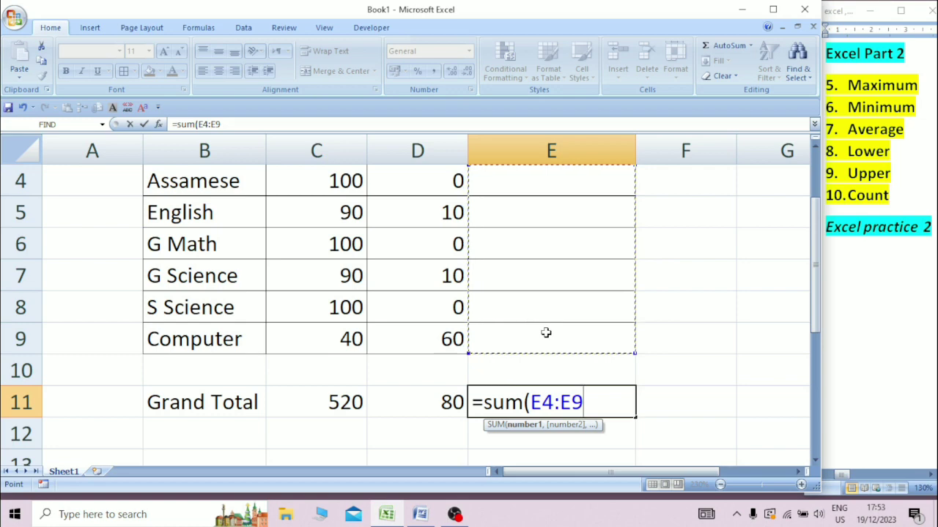
type(")")
key("Return")
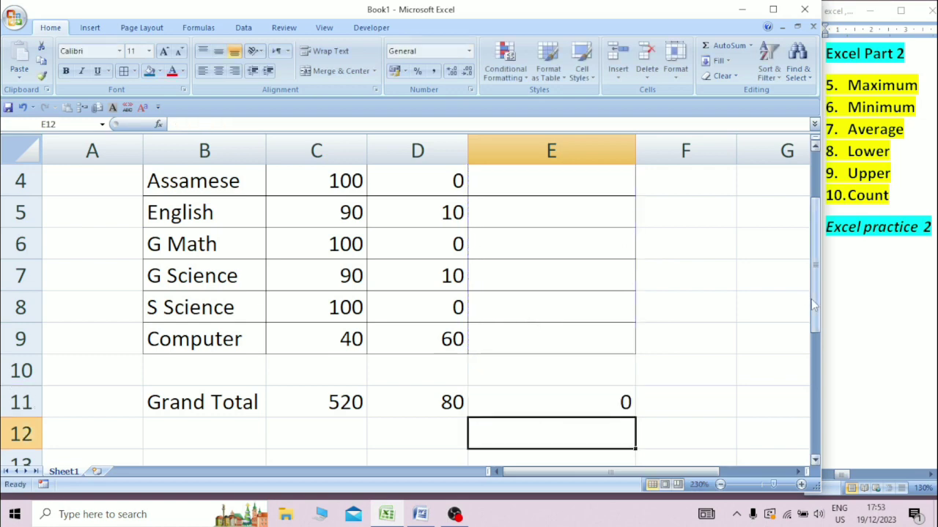
left_click(720, 484)
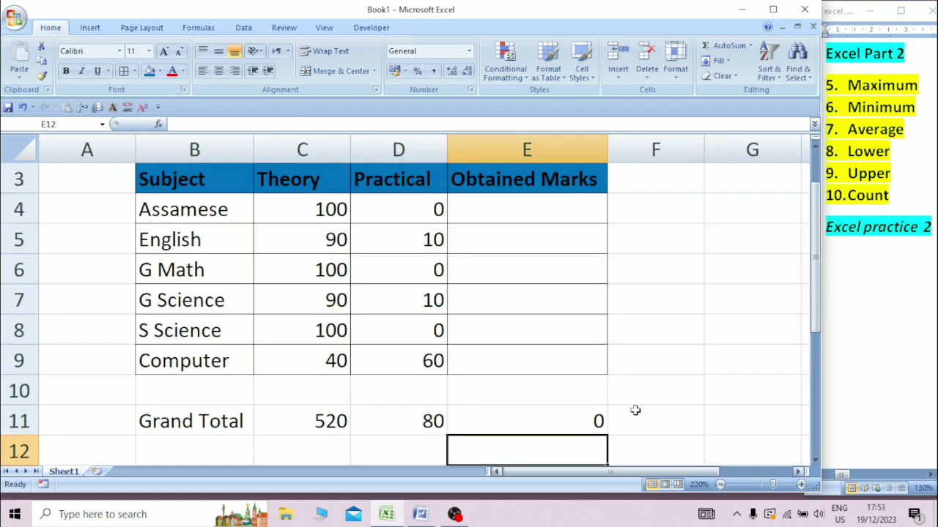
left_click(773, 9)
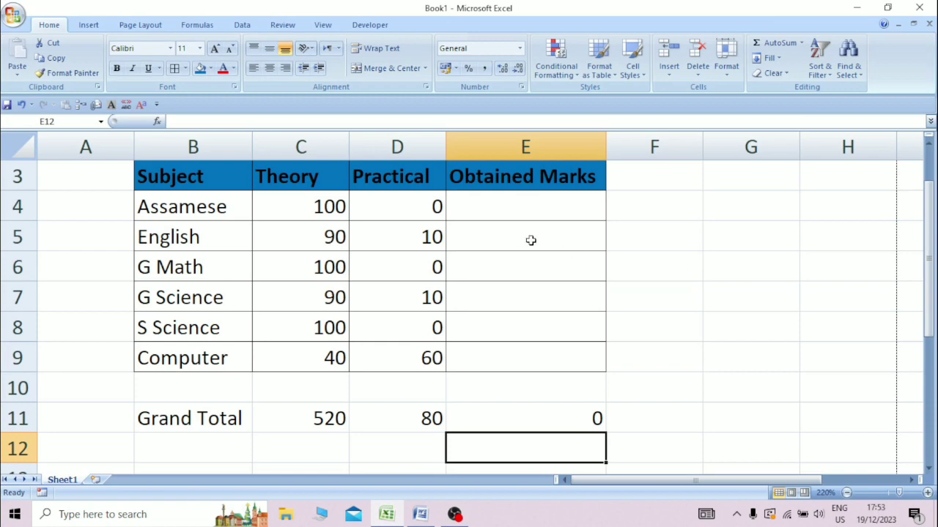
left_click(484, 214)
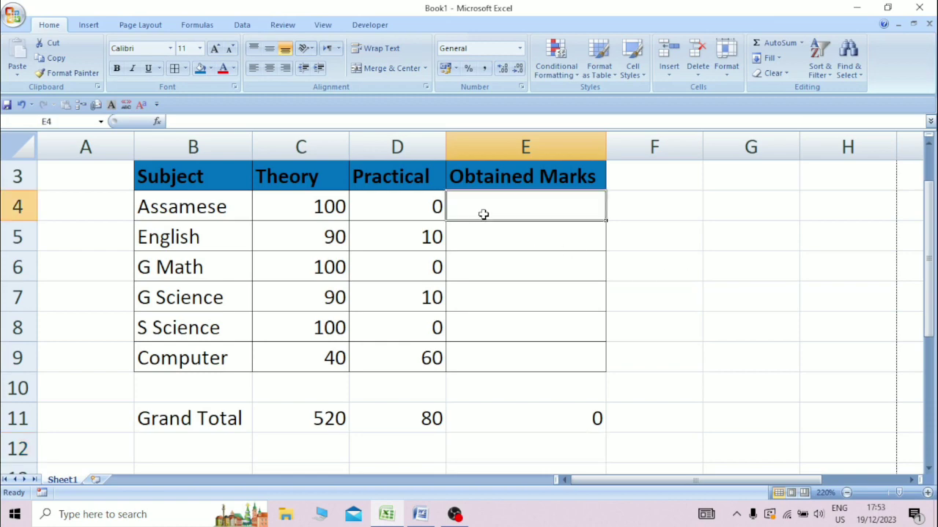
Enter obtained marks 69, 55, 76, 78, 98 and 96 down E4:E9.
type("69")
key("Return")
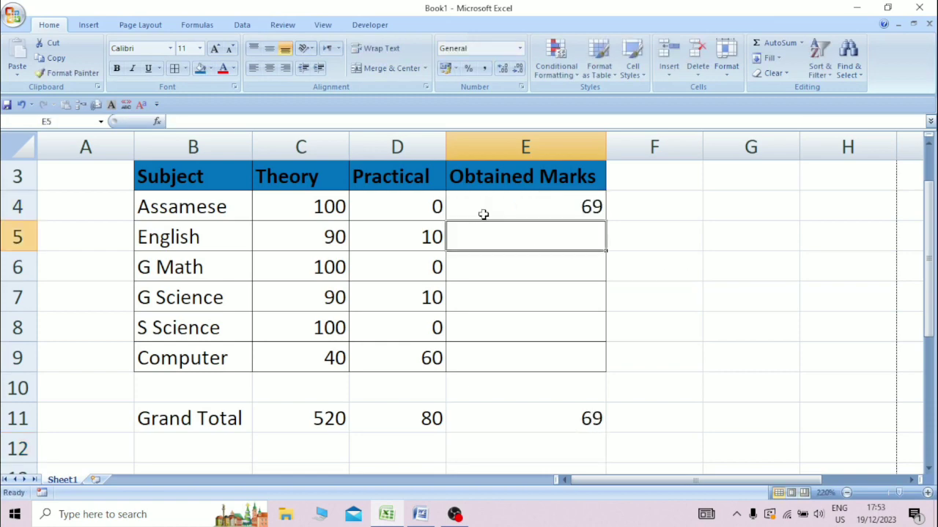
type("55")
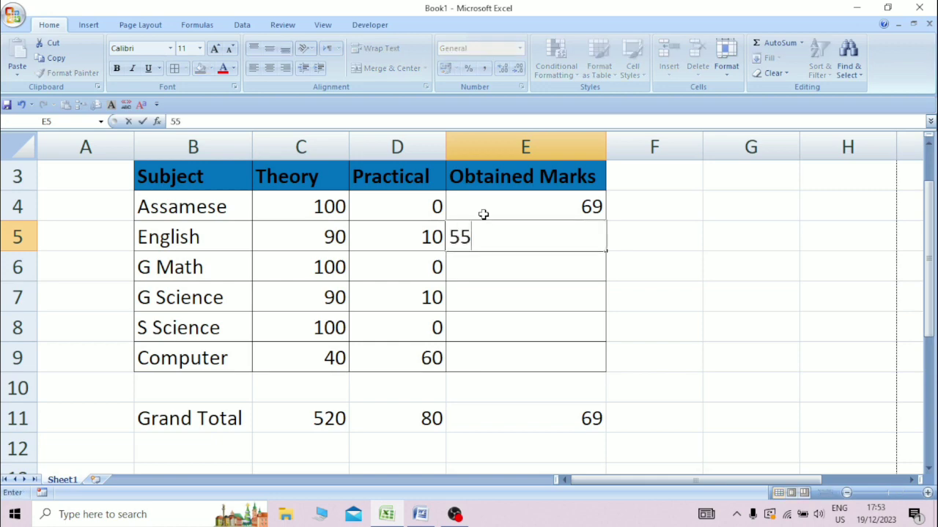
key("Return")
type("76")
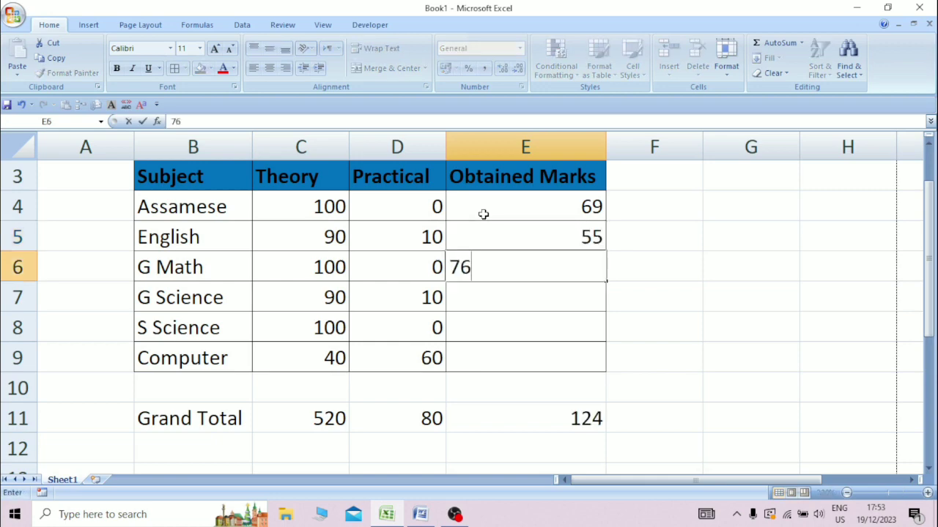
key("Return")
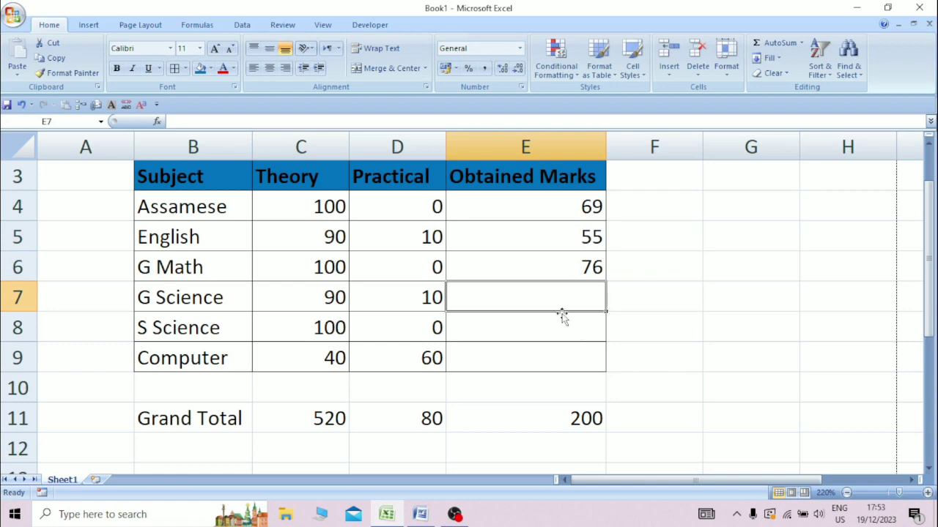
type("78")
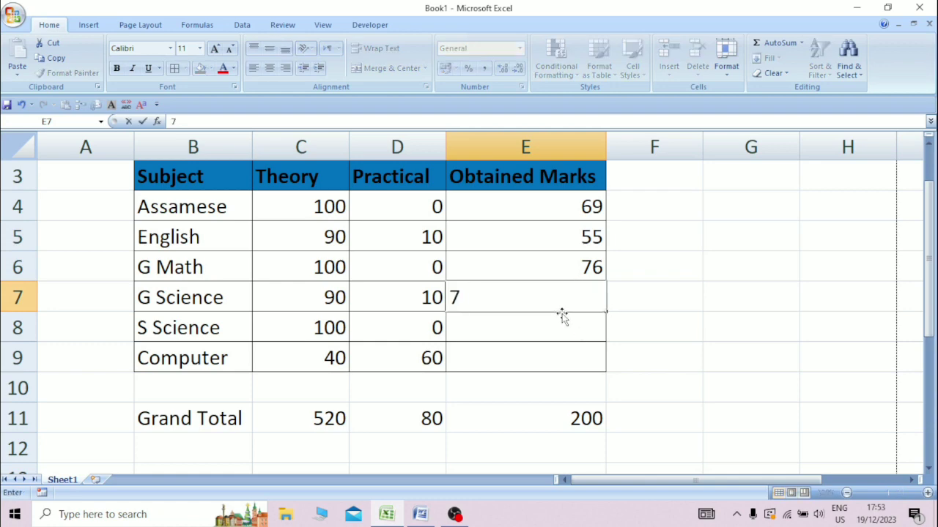
key("Return")
type("98")
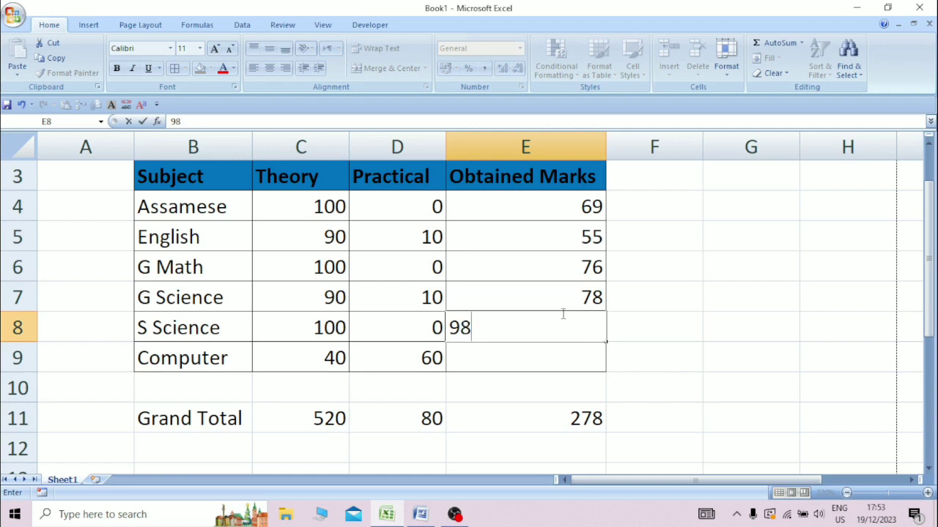
key("Return")
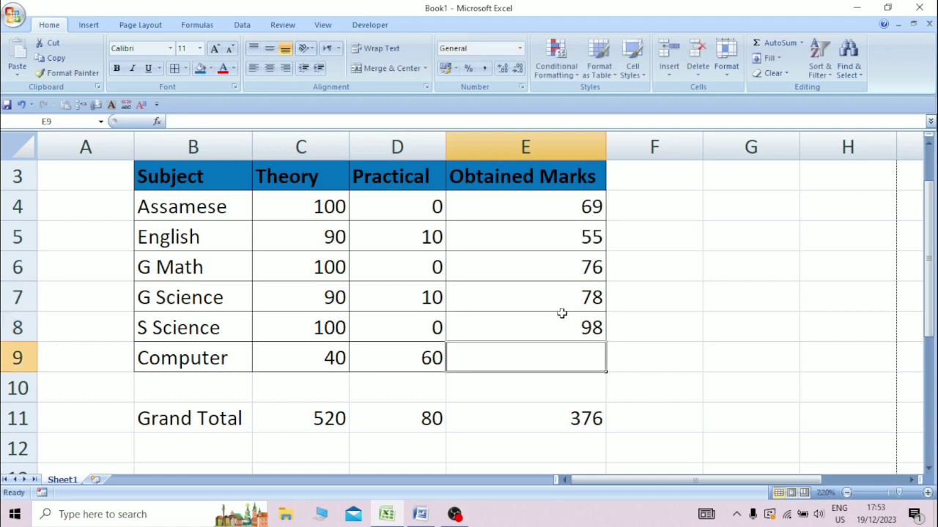
type("96")
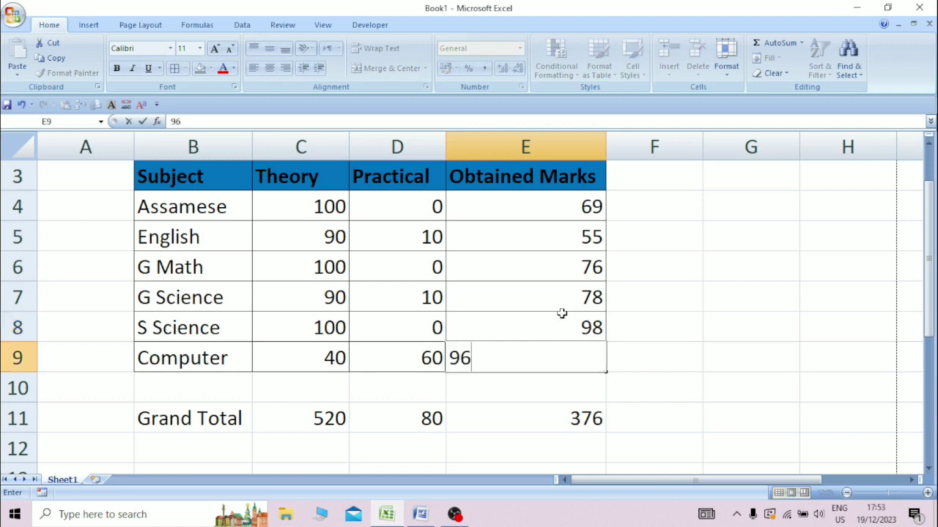
key("Return")
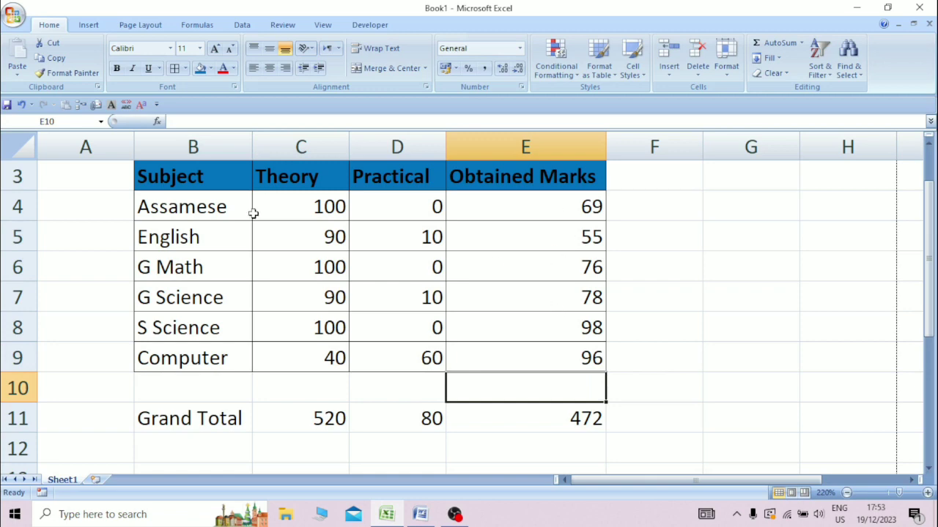
left_click(156, 183)
Centre B3:E11 horizontally and vertically, then zoom the sheet out to 210%.
left_click_drag(196, 206, 578, 415)
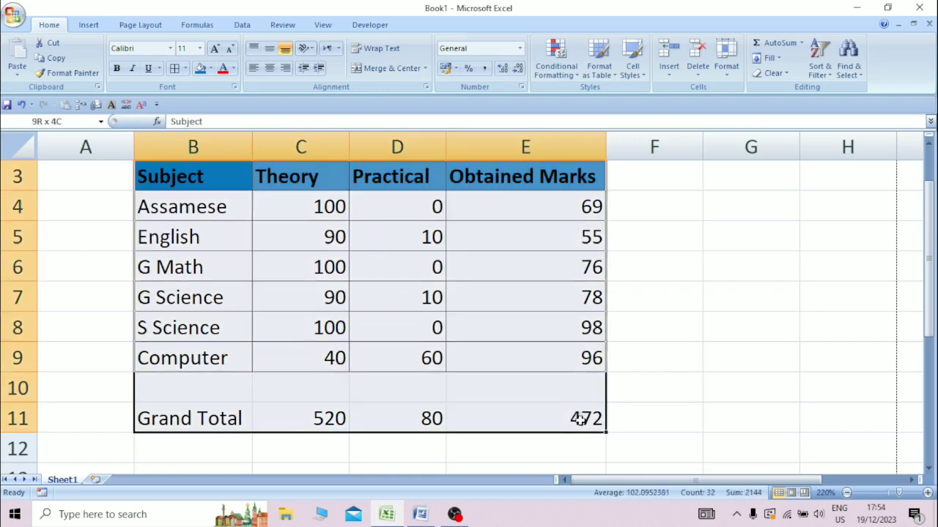
left_click(269, 67)
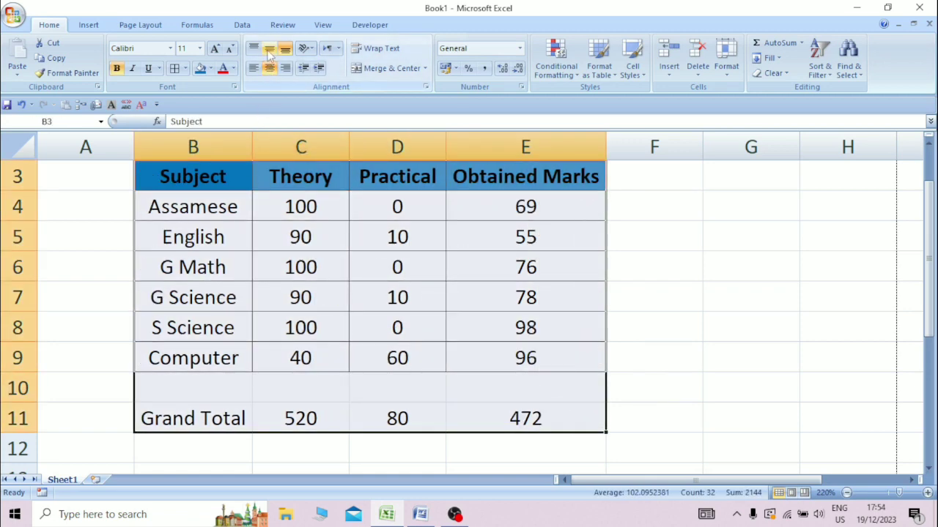
left_click(270, 48)
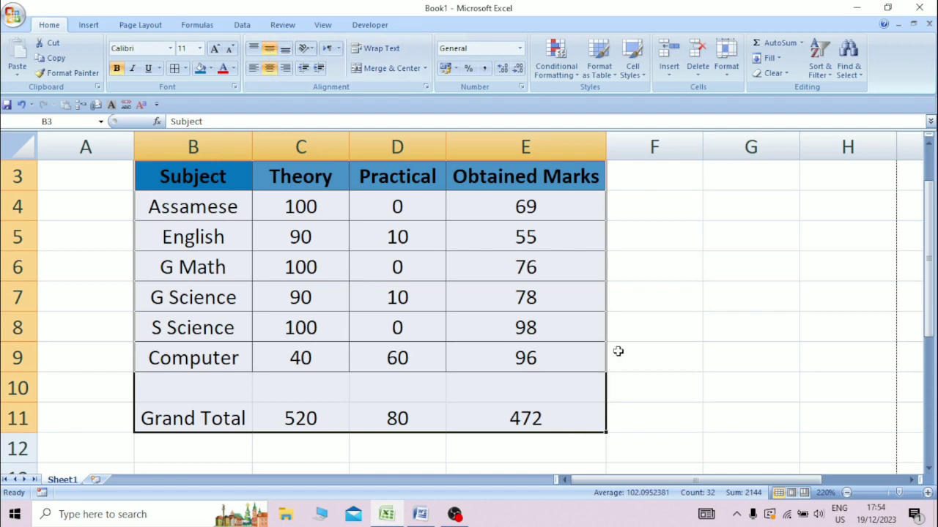
left_click(580, 397)
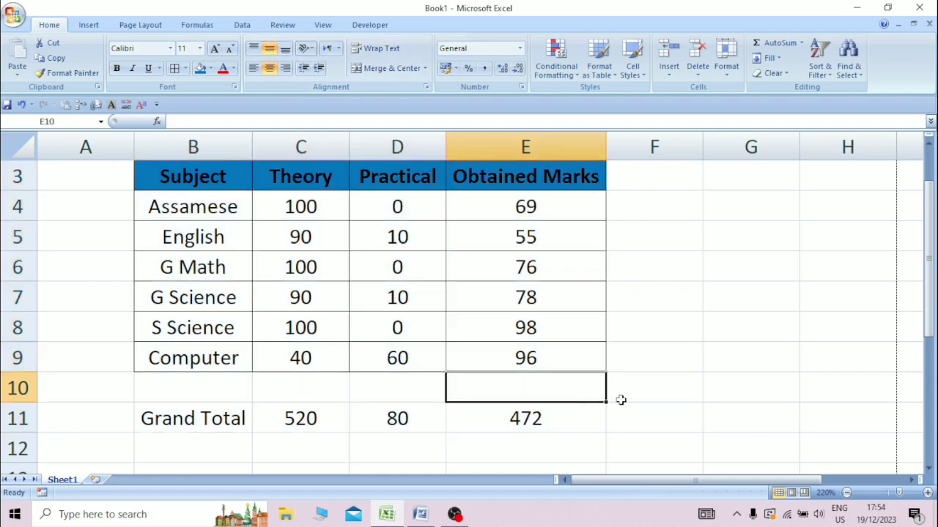
mouse_move(929, 327)
left_mouse_down()
mouse_move(931, 335)
mouse_move(929, 325)
left_mouse_up()
left_click(846, 492)
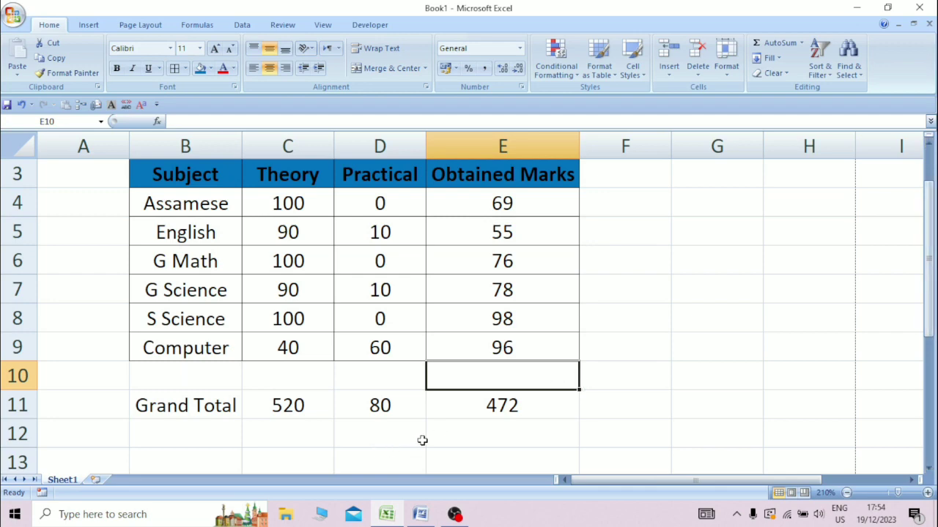
Label D12 'Percantage' and enter =E11/600*100 in E12.
left_click(365, 442)
type("P")
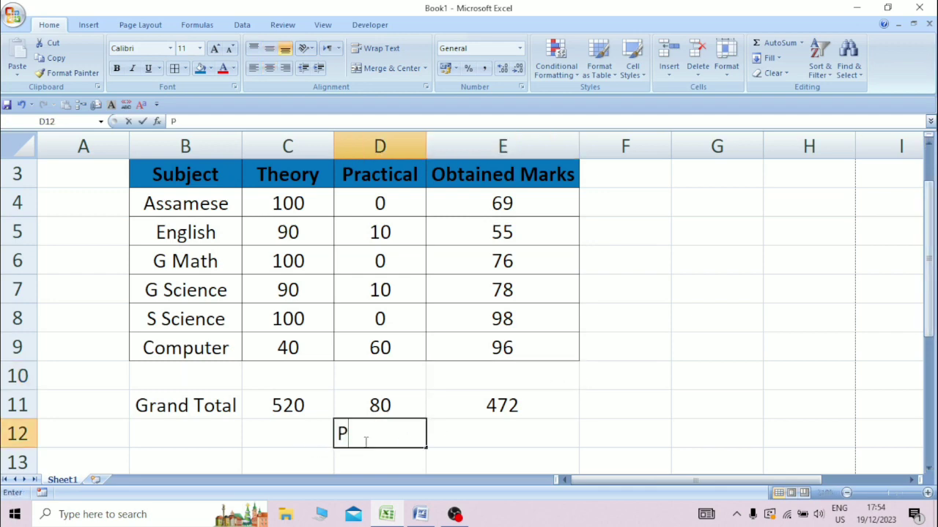
type("ercanta")
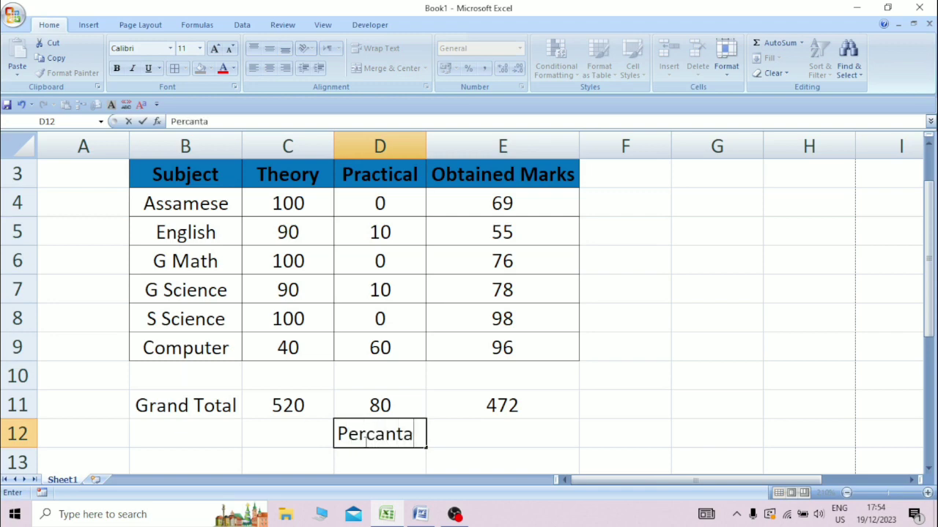
type("ge")
key("Tab")
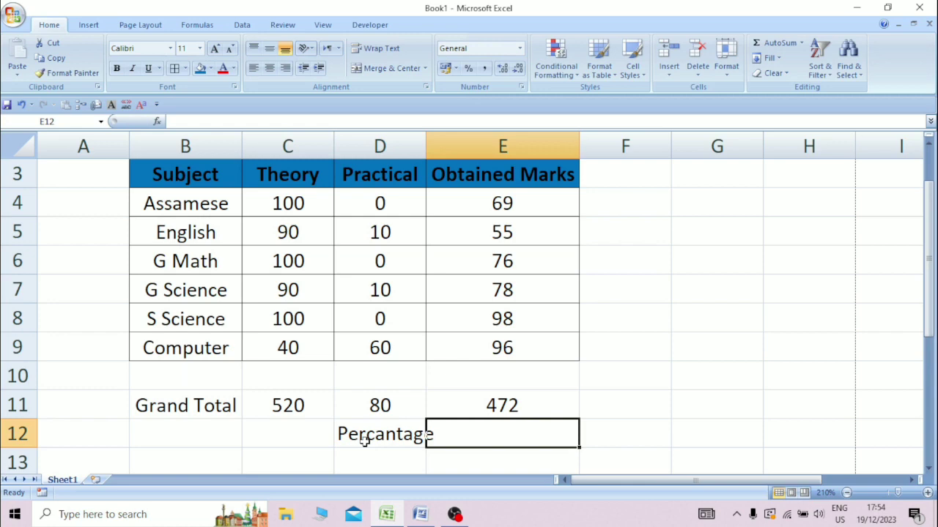
type("=")
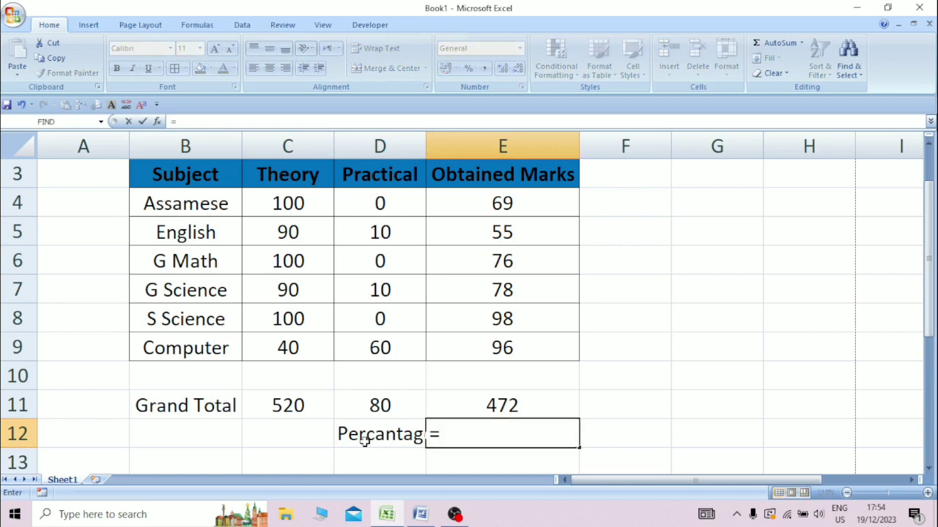
left_click(467, 410)
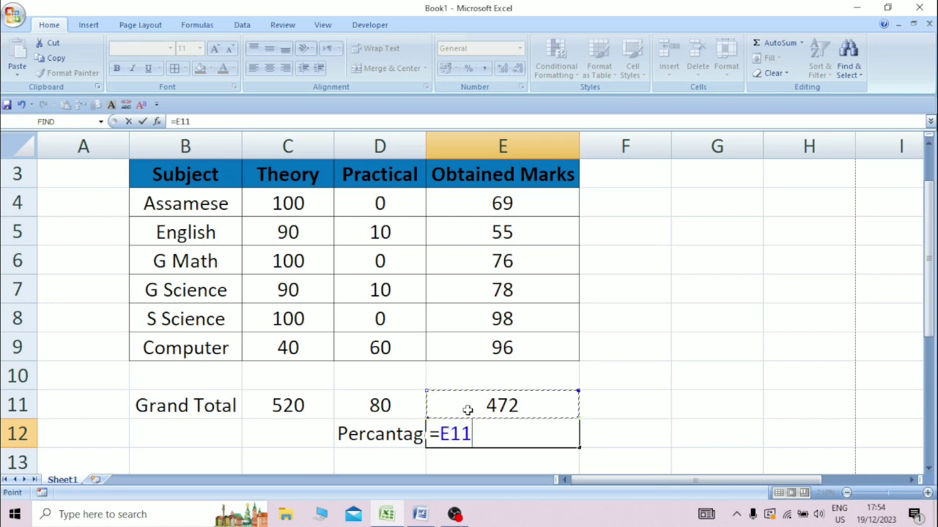
type("/600")
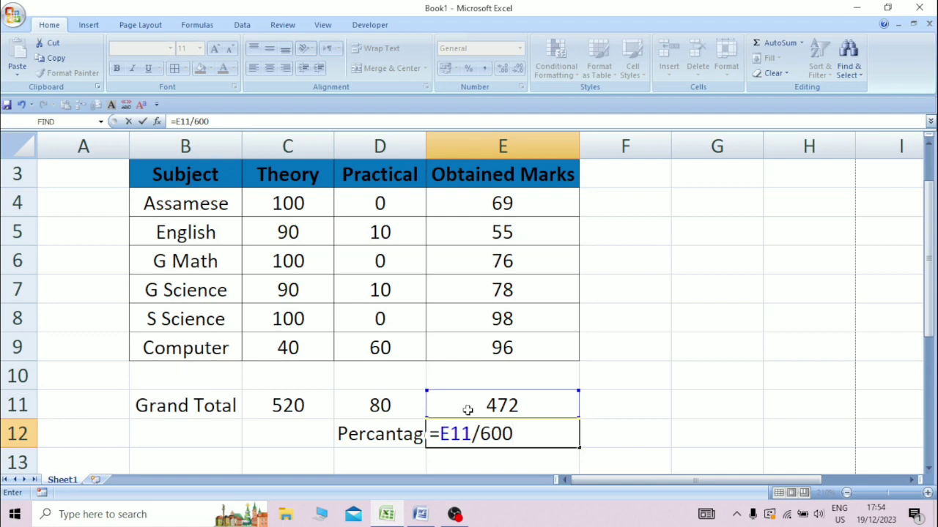
type("*100")
key("Return")
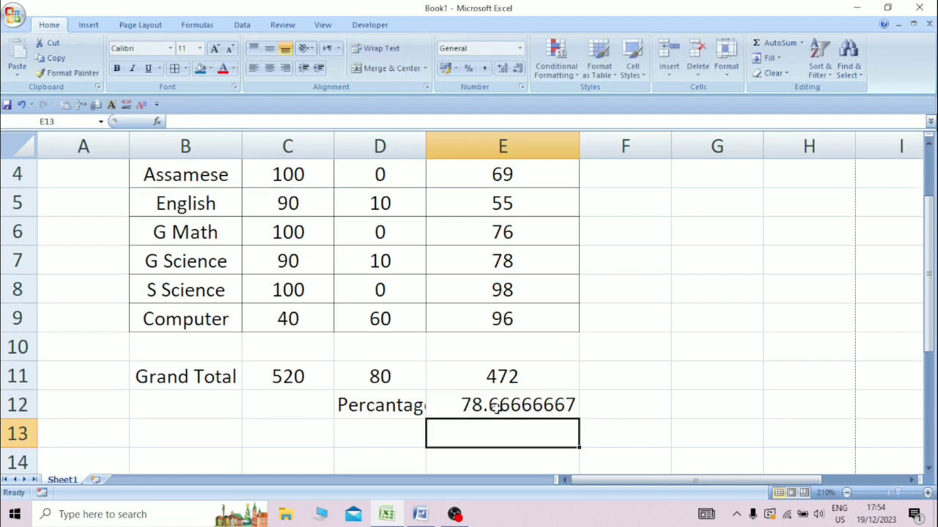
Round the E12 percentage to a whole number and centre it.
left_click(497, 409)
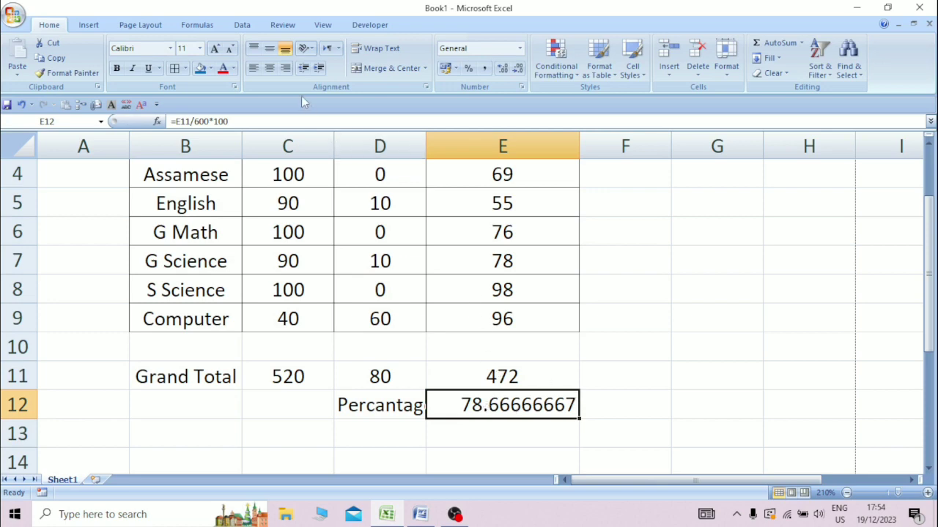
left_click(516, 69)
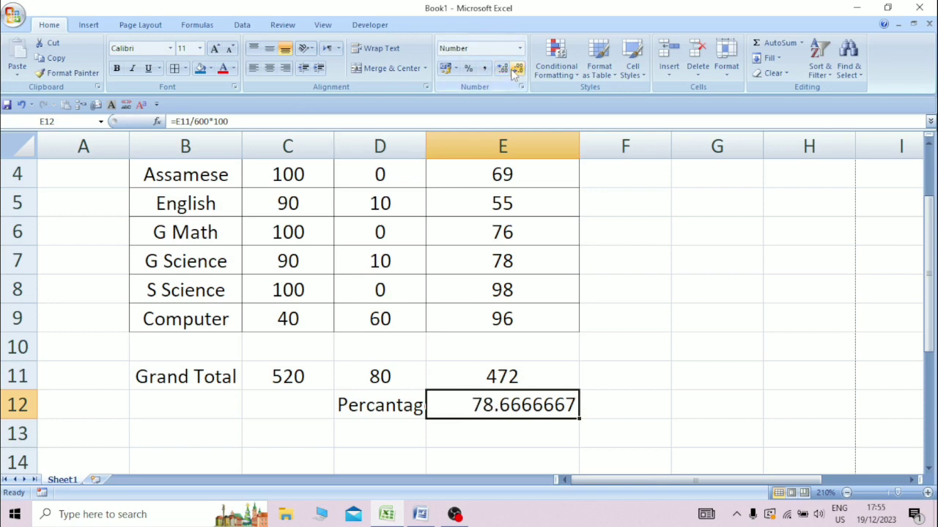
left_click(517, 69)
left_click(516, 69)
left_click(517, 69)
left_click(516, 69)
left_click(517, 69)
left_click(517, 69)
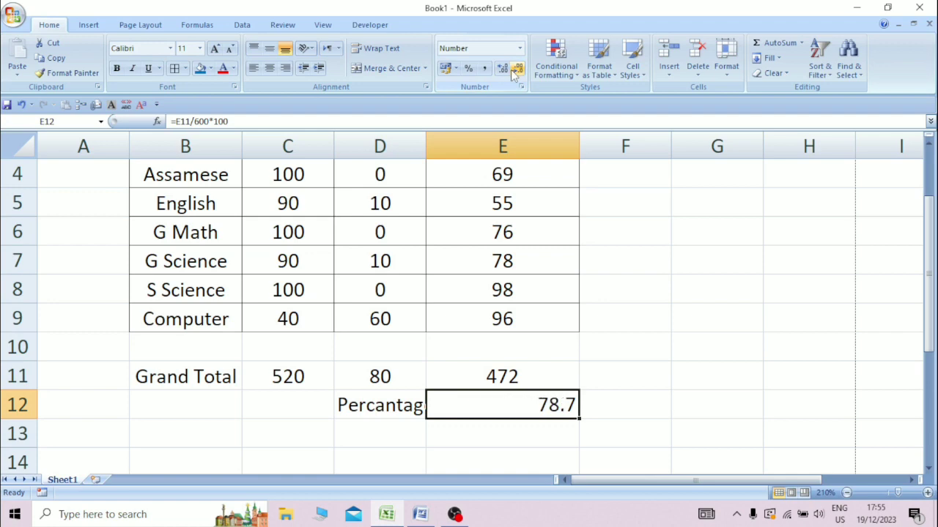
left_click(517, 69)
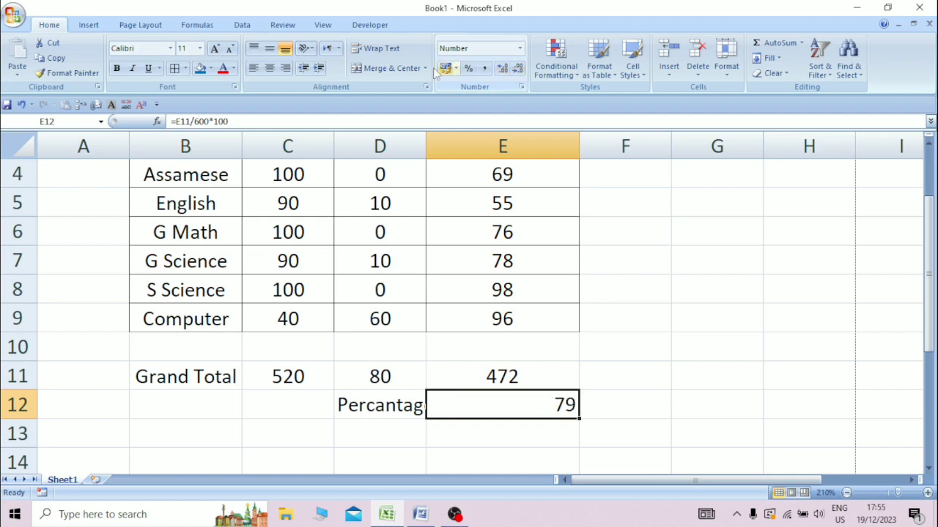
left_click(270, 67)
left_click(672, 362)
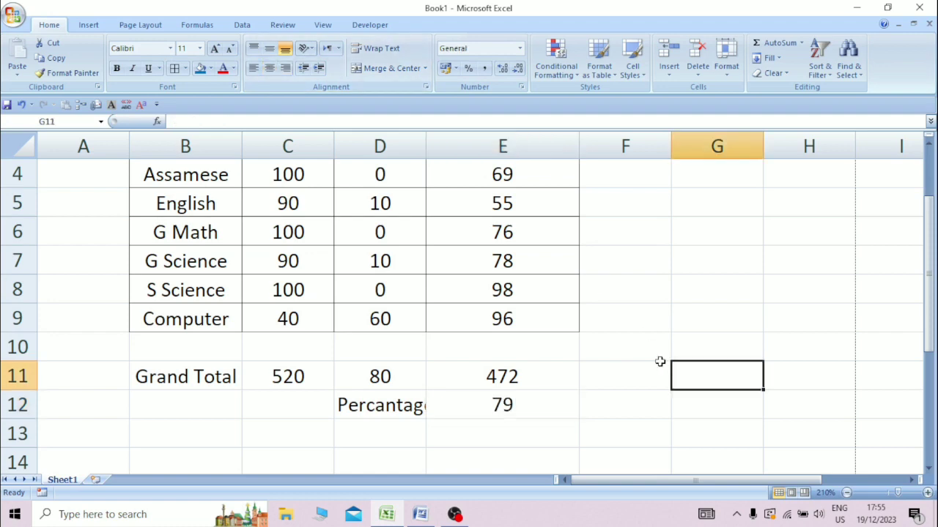
Change the S Science obtained mark in E8 to 74.
left_click(545, 319)
left_click(528, 293)
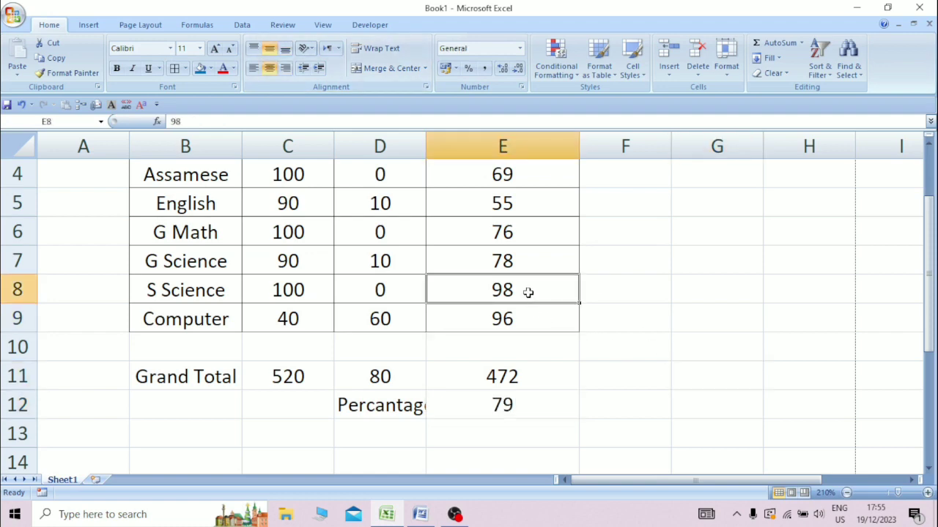
type("7")
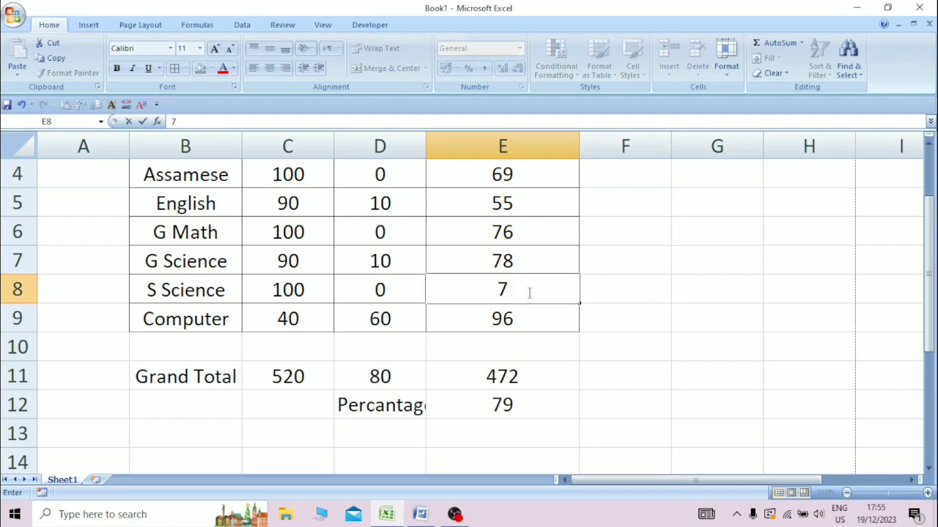
type("4")
left_click(584, 394)
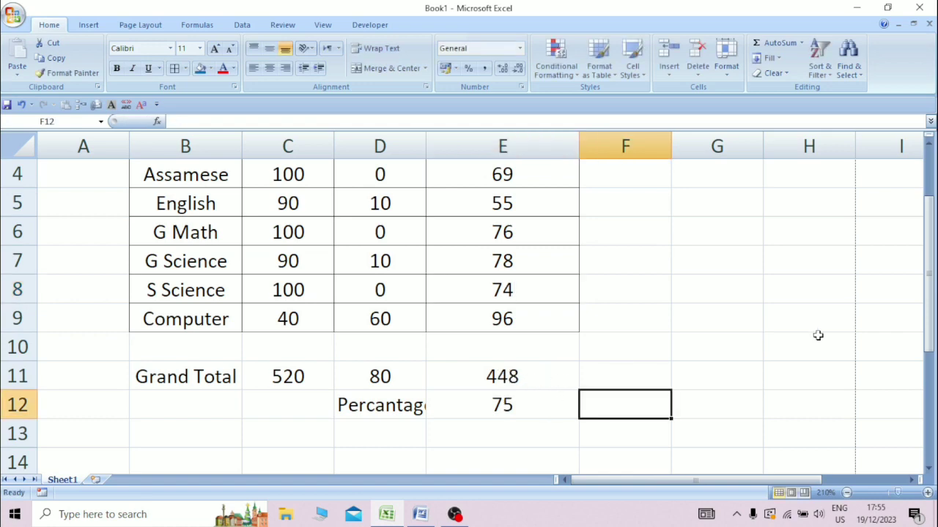
Fill the six subject rows B4:E9 with lavender.
scroll(818, 336, "up", 1)
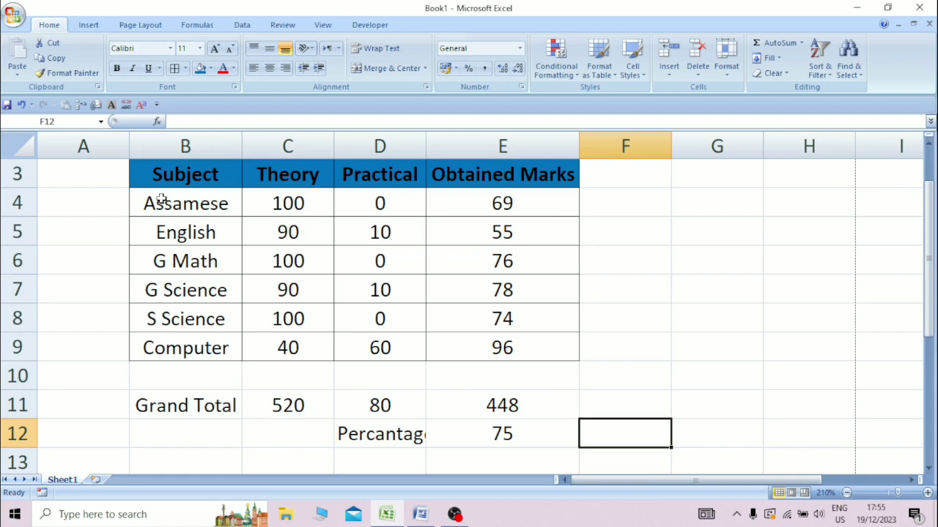
left_click_drag(161, 199, 502, 350)
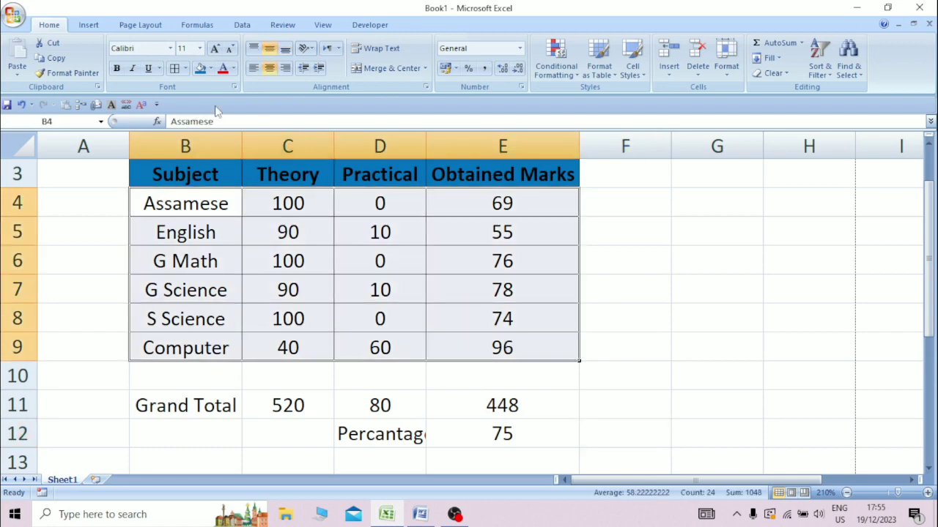
left_click(211, 68)
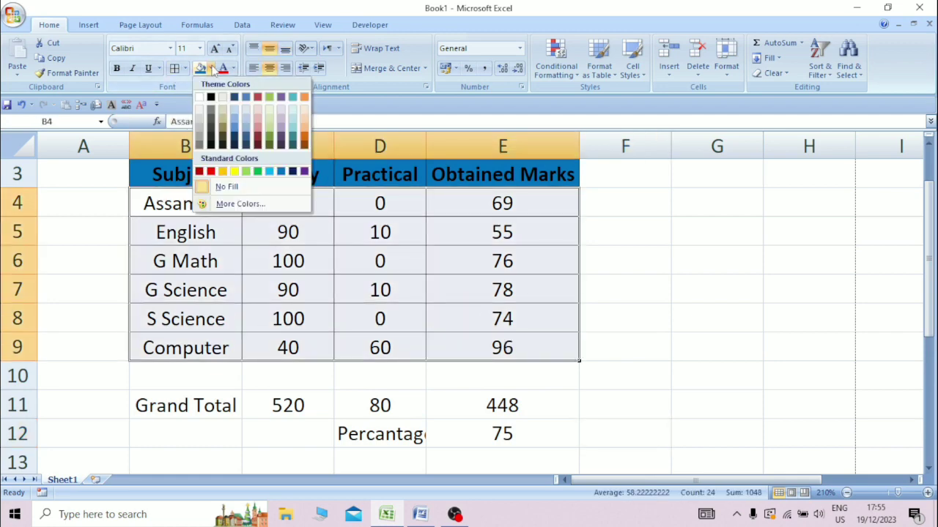
left_click(282, 126)
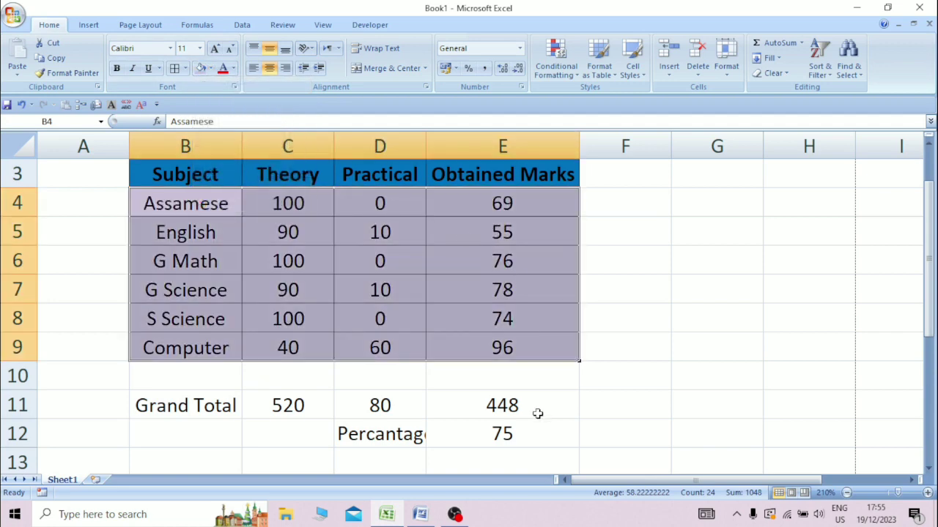
left_click(156, 379)
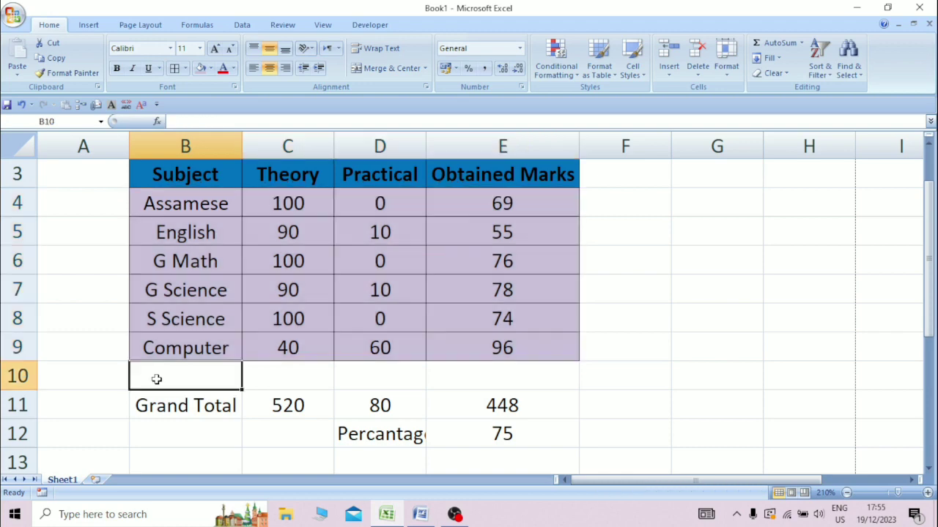
Fill the Grand Total and Percantage rows B10:E12 with light pink.
left_click_drag(156, 379, 536, 441)
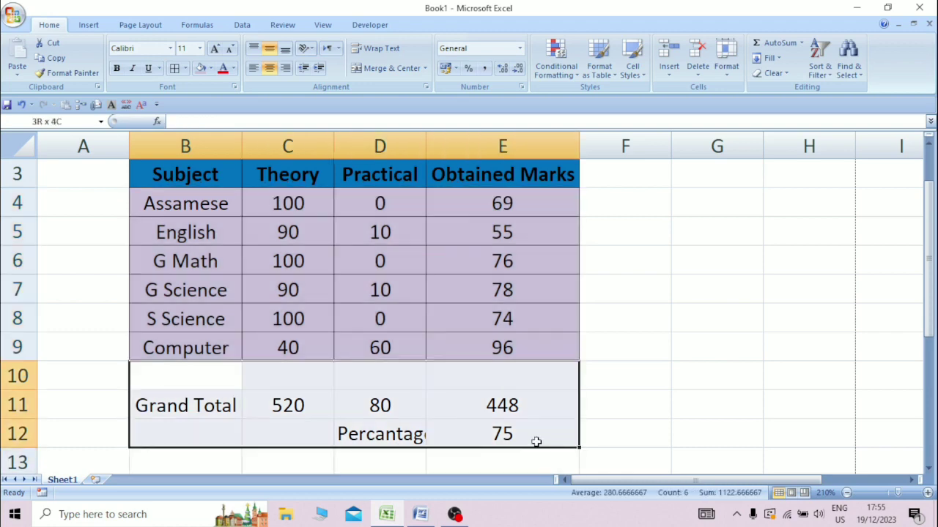
left_click(210, 68)
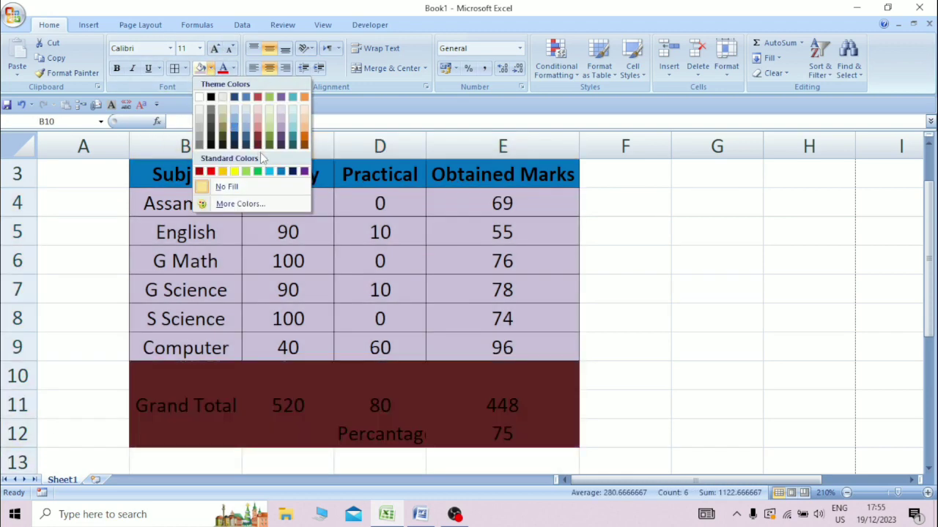
left_click(259, 116)
left_click(659, 375)
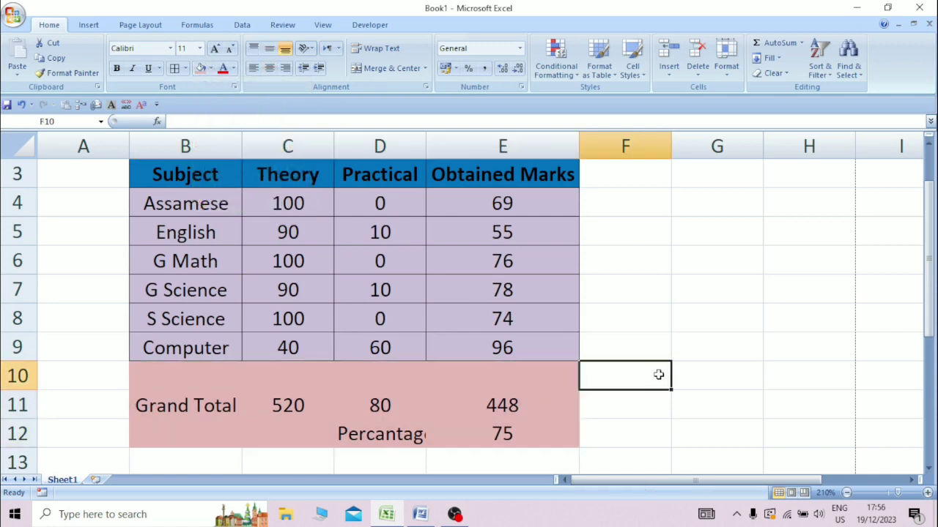
key("Down")
key("Down")
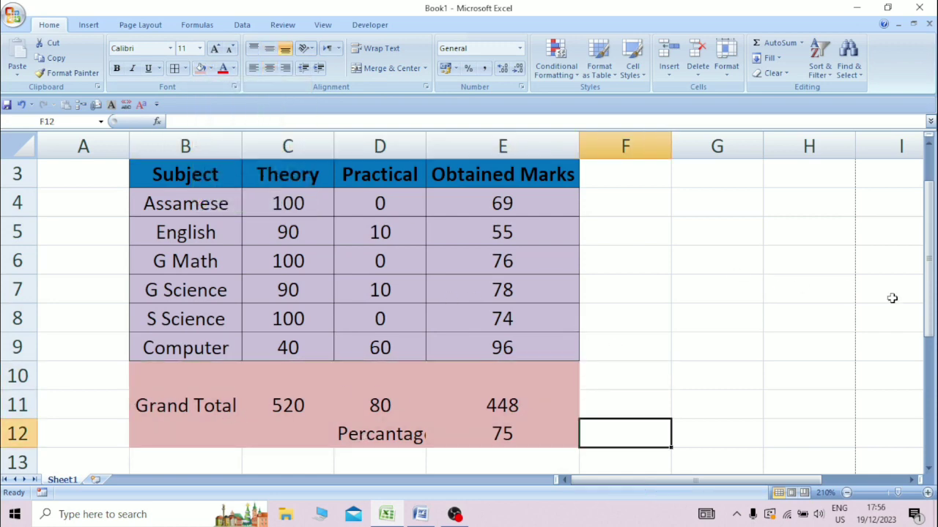
left_click_drag(928, 320, 927, 269)
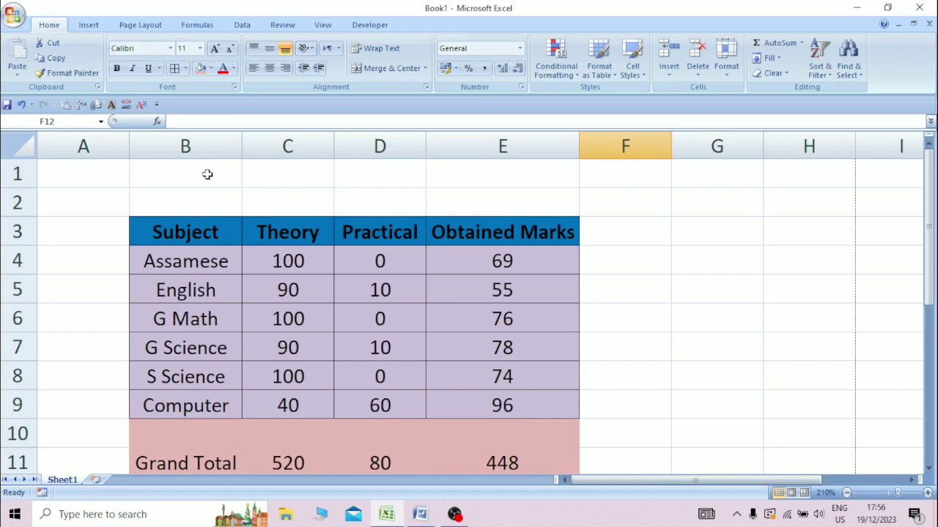
Insert a new blank row above row 1 of the sheet.
left_click(26, 173)
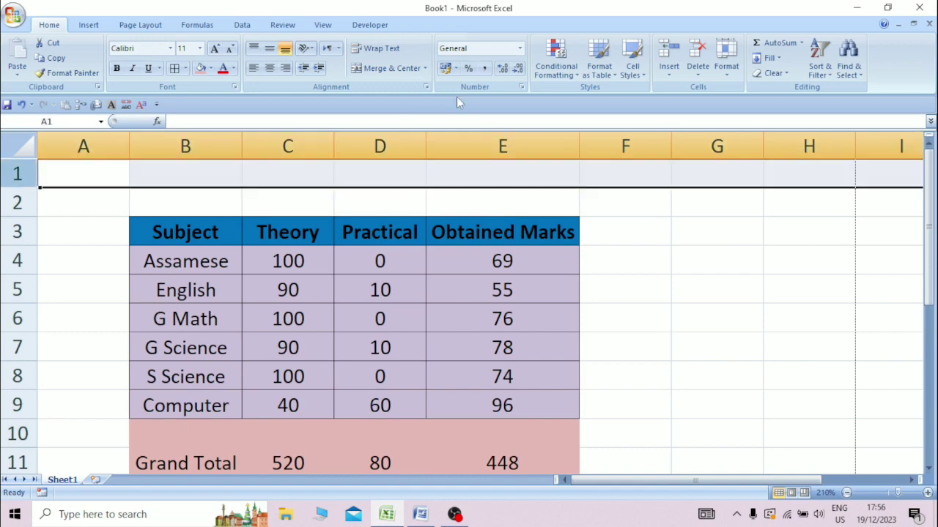
left_click(667, 52)
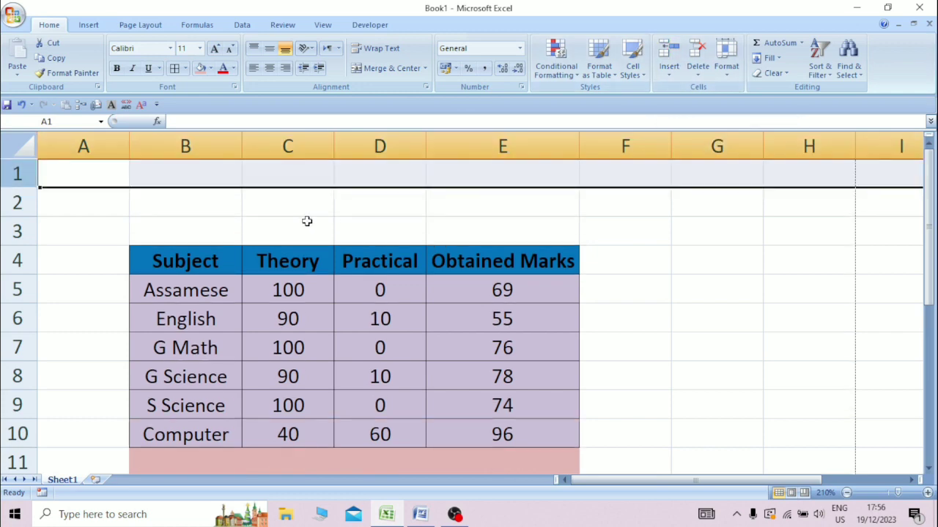
left_click(236, 195)
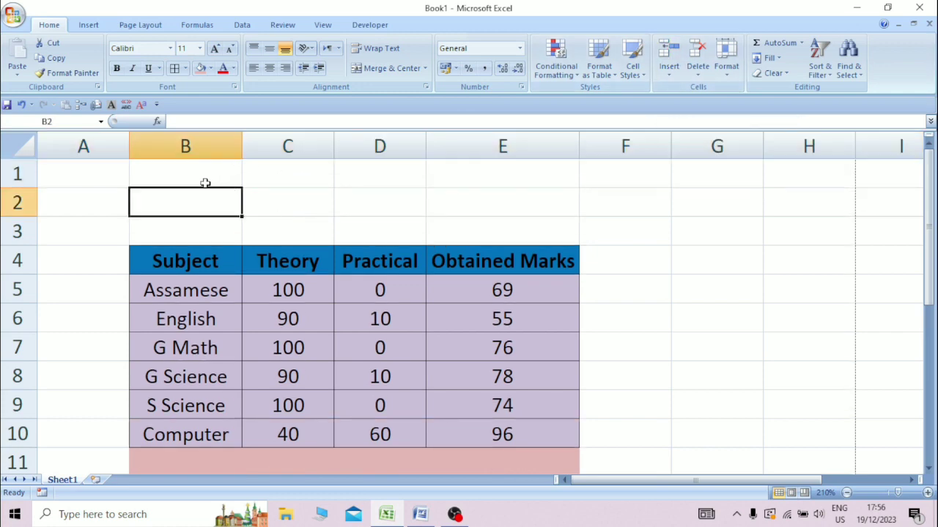
Merge and centre B1:E1 and enter the title 'Gyan Vikash Academy'.
left_click_drag(206, 180, 533, 161)
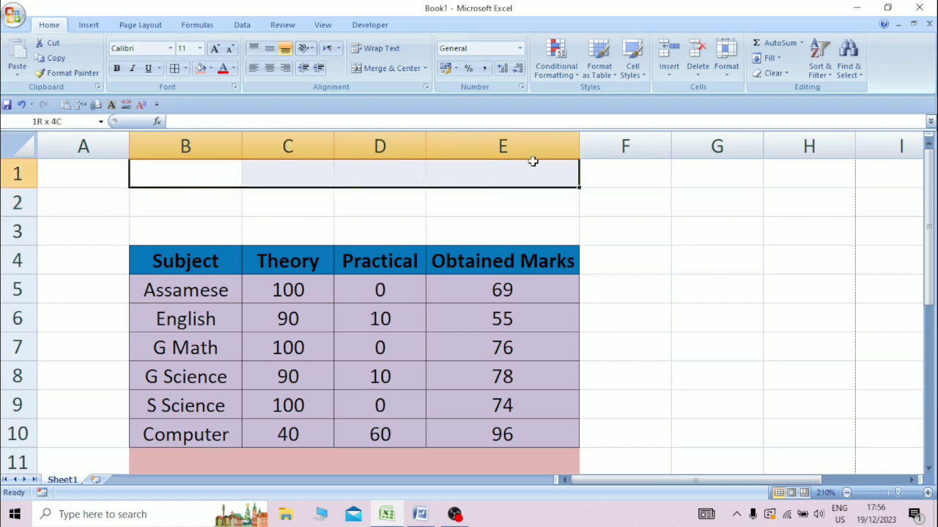
left_click(382, 72)
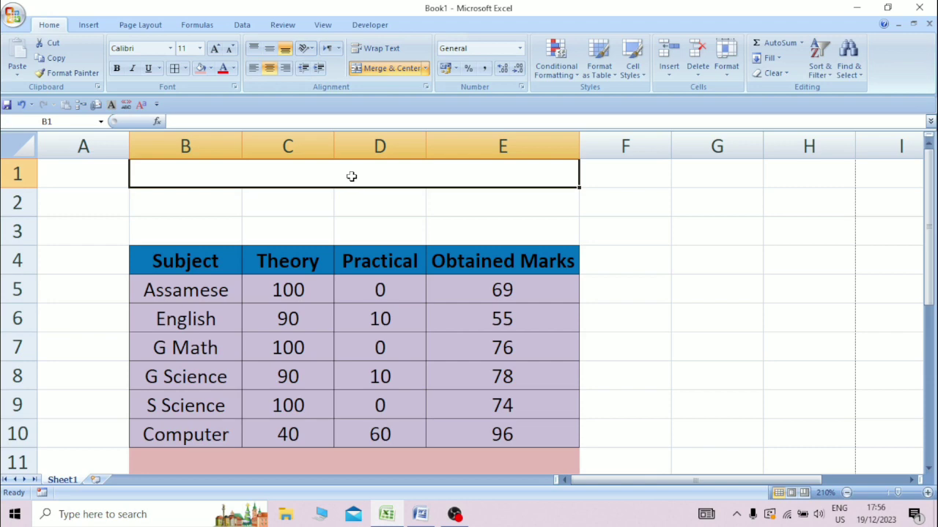
type("Gyan V")
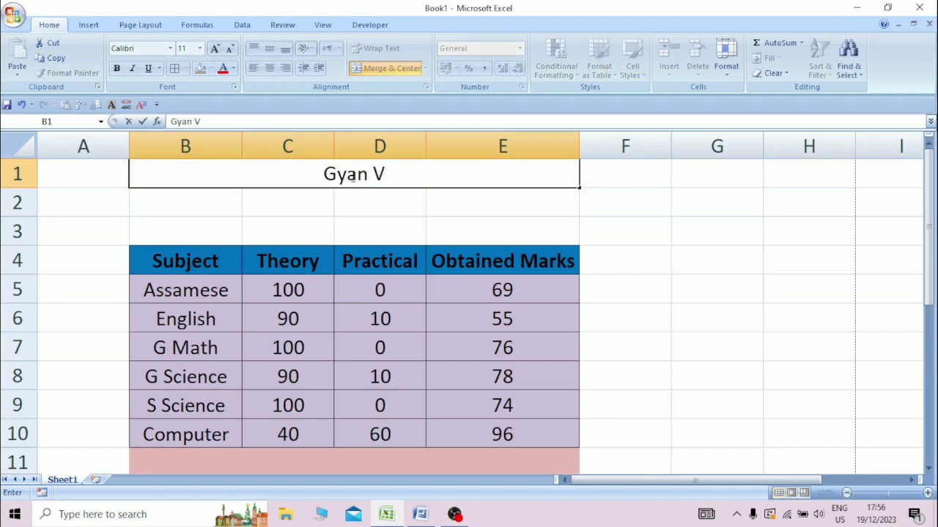
type("ikash Academy")
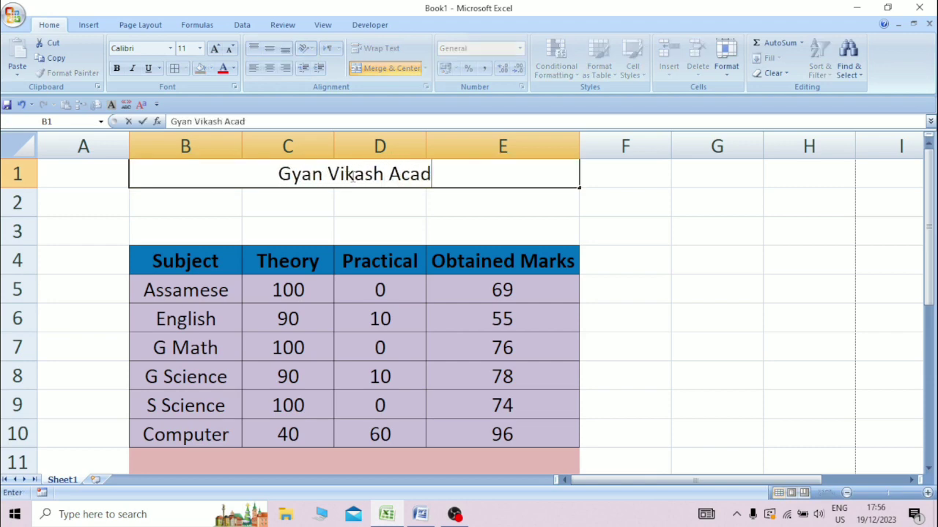
left_click(345, 202)
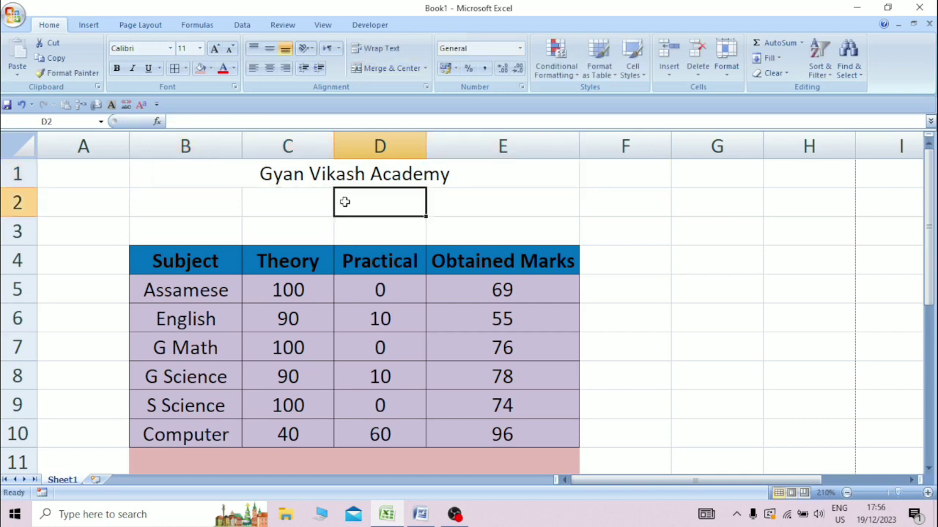
left_click(314, 178)
Give the title a dark blue fill with bold white text, font size increased three times.
left_click(210, 69)
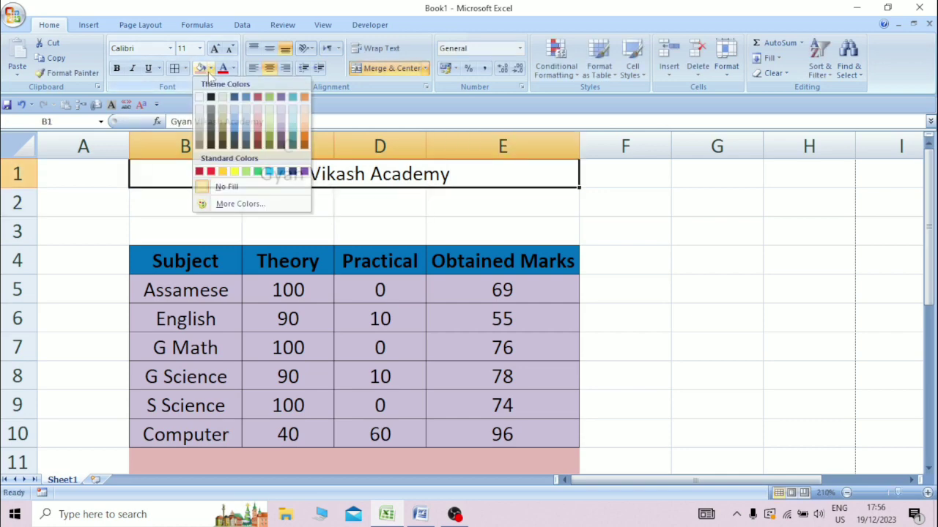
left_click(210, 68)
left_click(210, 69)
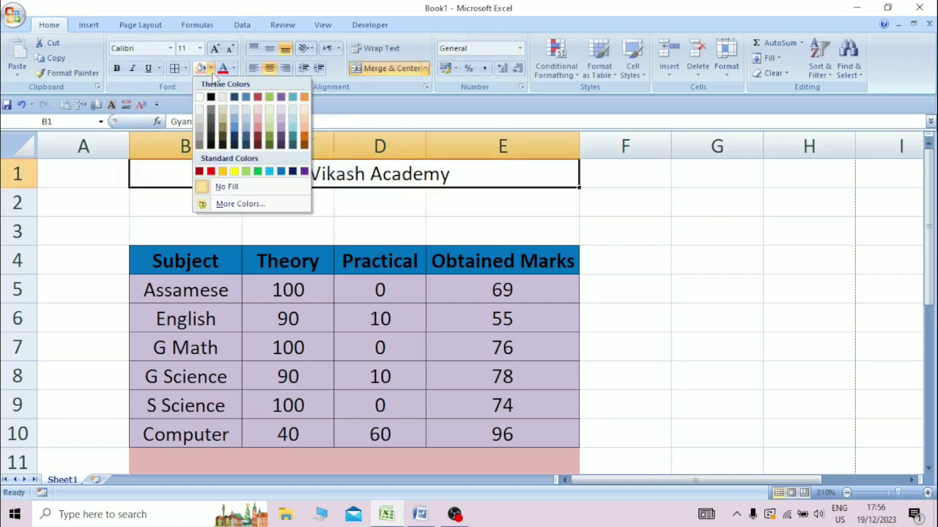
left_click(292, 171)
left_click(233, 68)
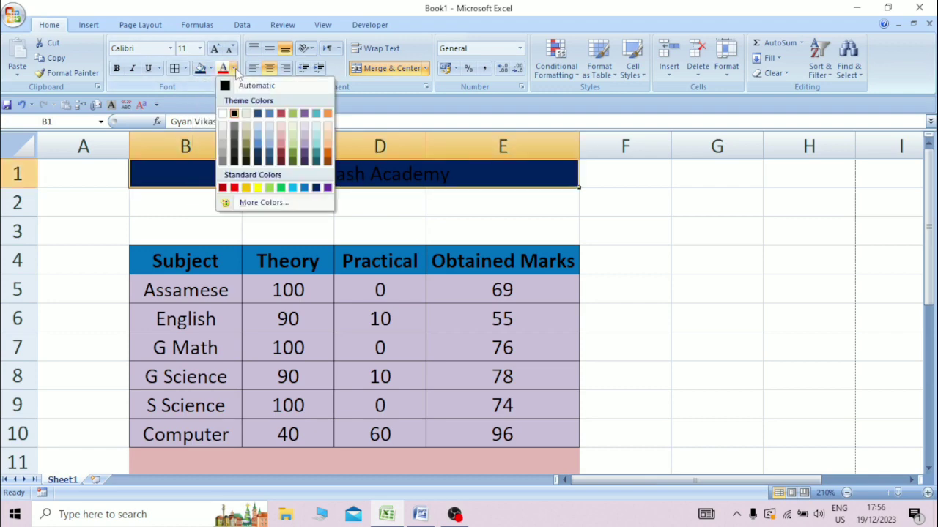
left_click(224, 114)
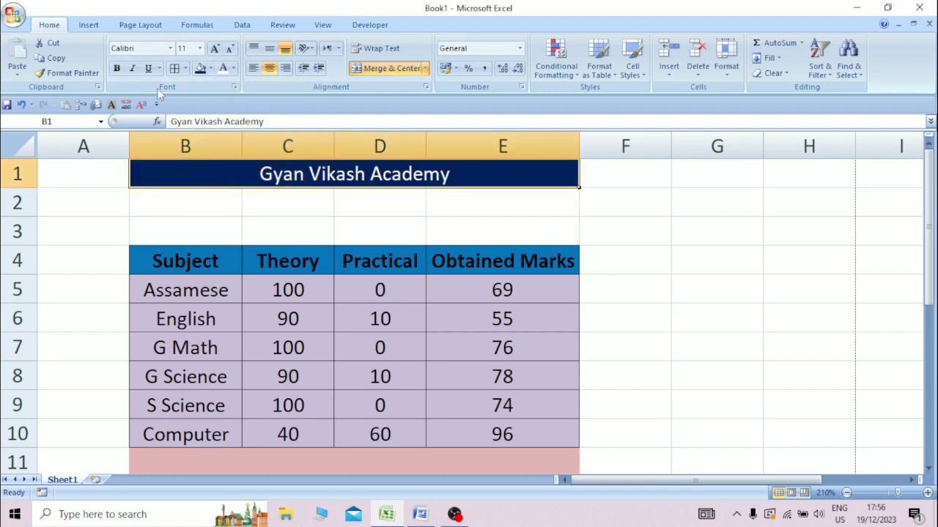
left_click(117, 68)
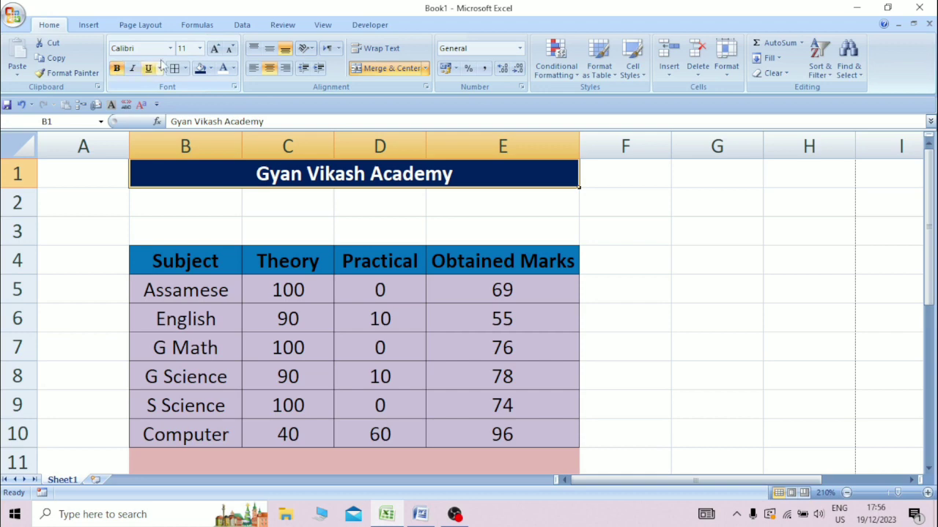
left_click(215, 49)
left_click(216, 48)
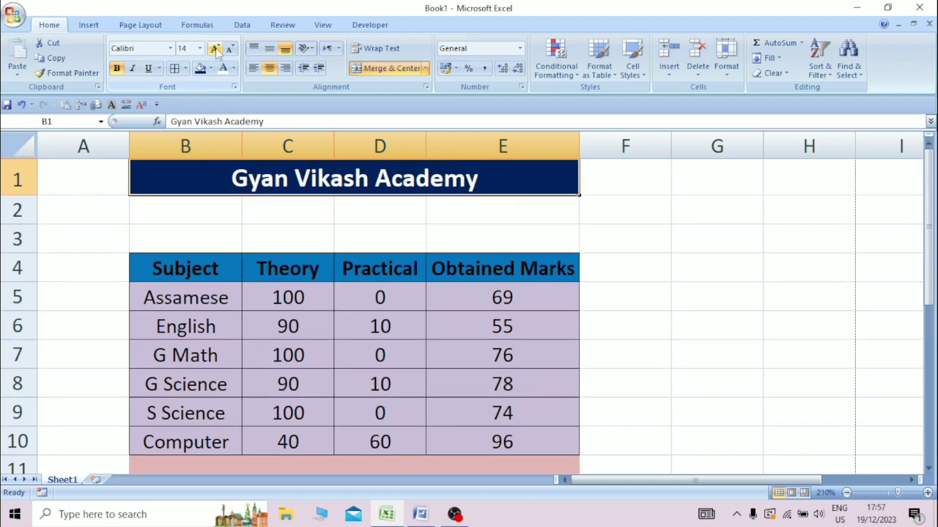
left_click(215, 48)
left_click(395, 215)
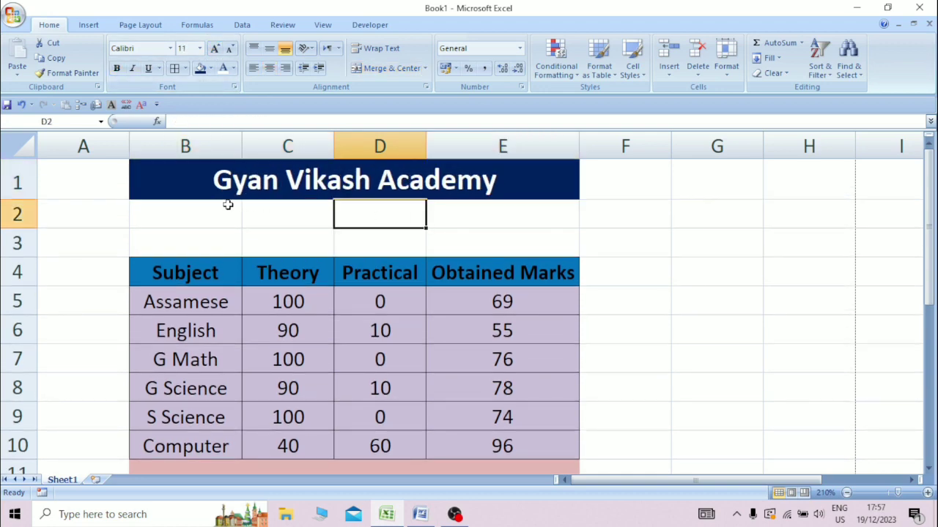
Insert new rows beneath the title and unmerge the resulting B2:E3 block.
left_click(26, 217)
left_click(675, 58)
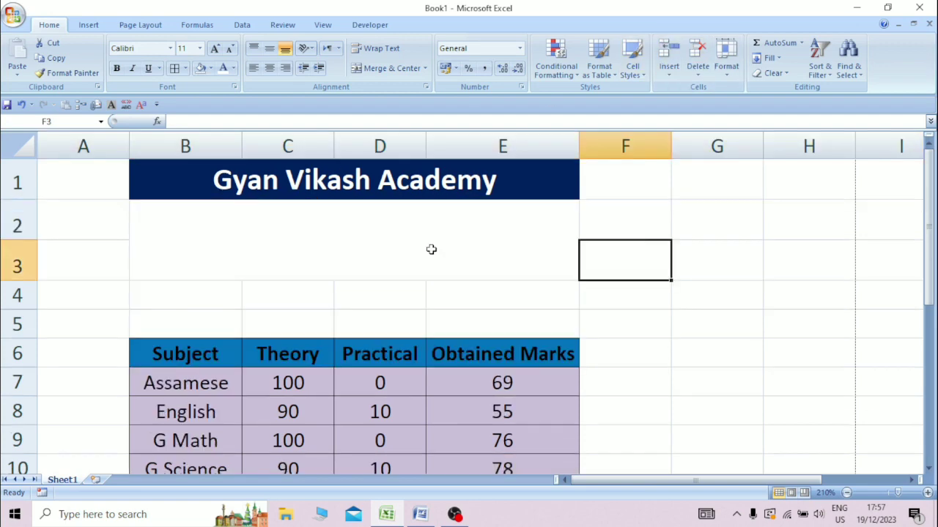
left_click(431, 250)
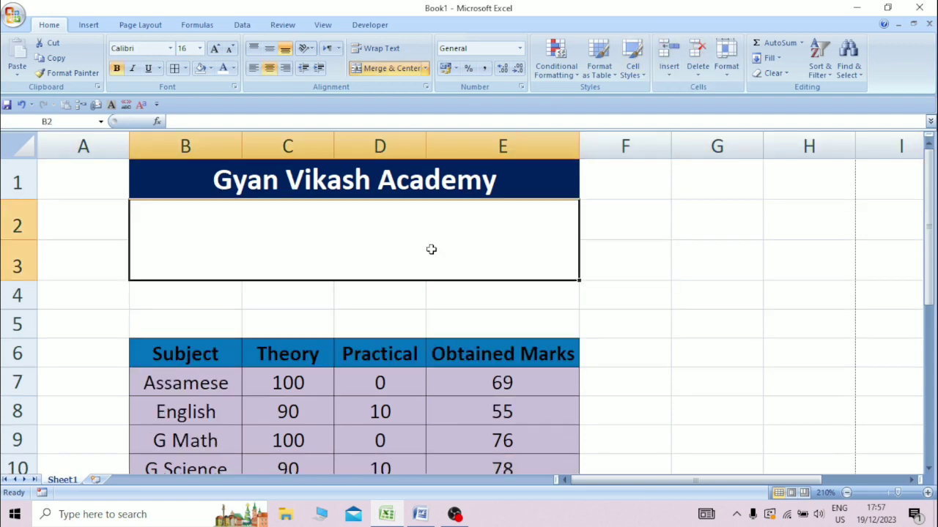
left_click(392, 68)
left_click(651, 236)
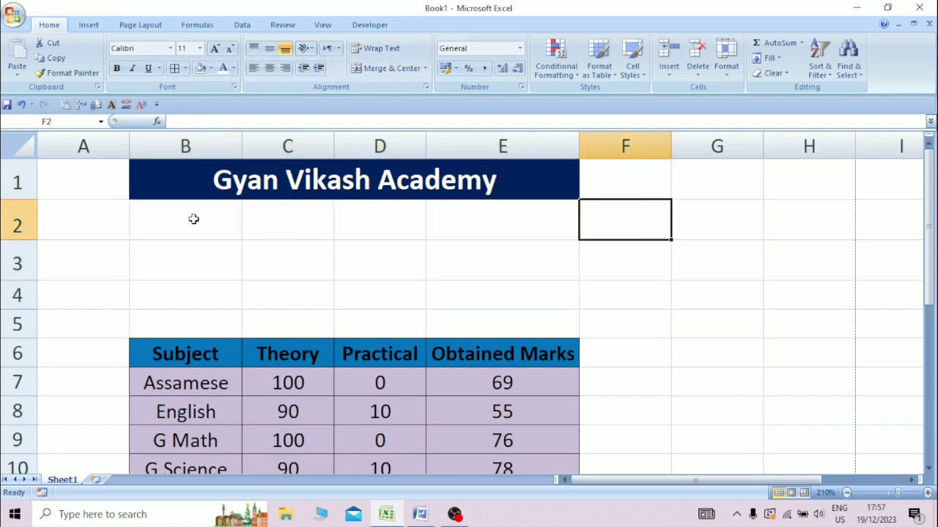
Merge and centre B2:E2, B3:E3 and B4:E4 as separate cells.
left_click_drag(193, 219, 466, 223)
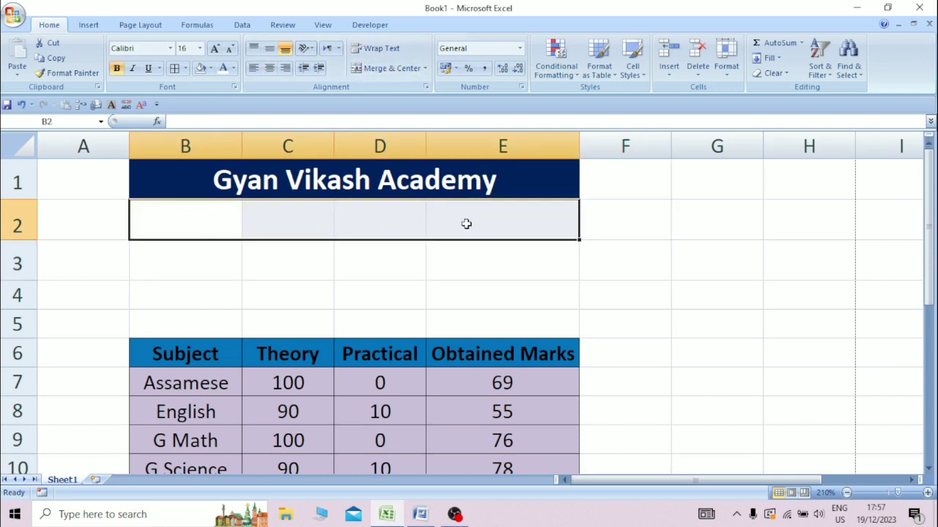
left_click(392, 68)
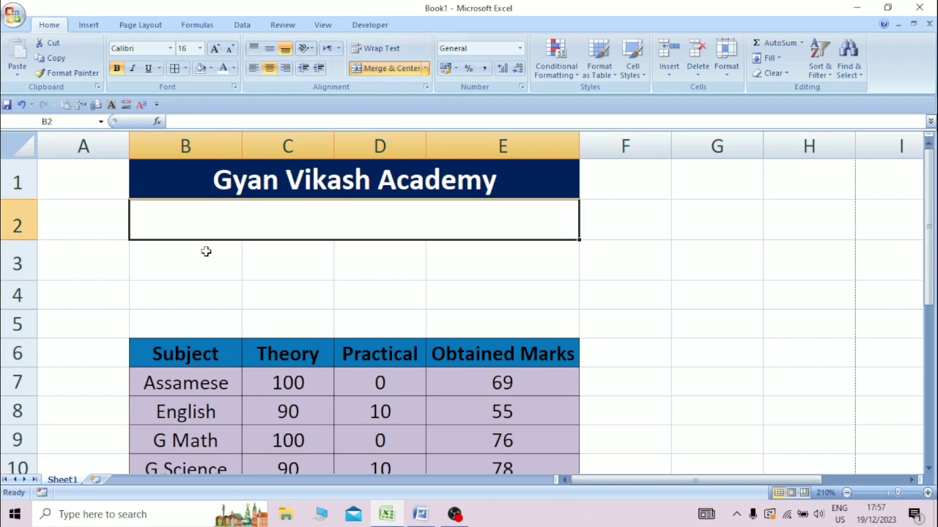
left_click_drag(206, 252, 448, 256)
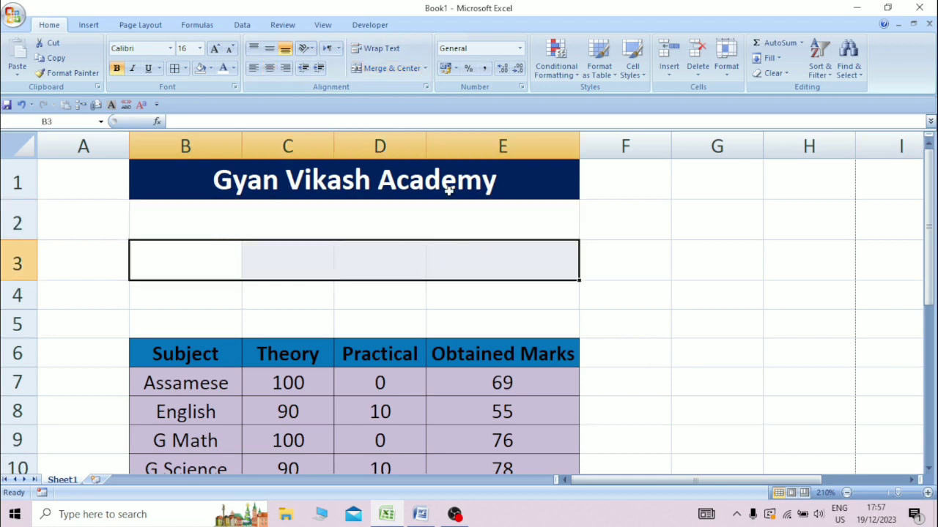
left_click(391, 71)
left_click_drag(283, 299, 491, 305)
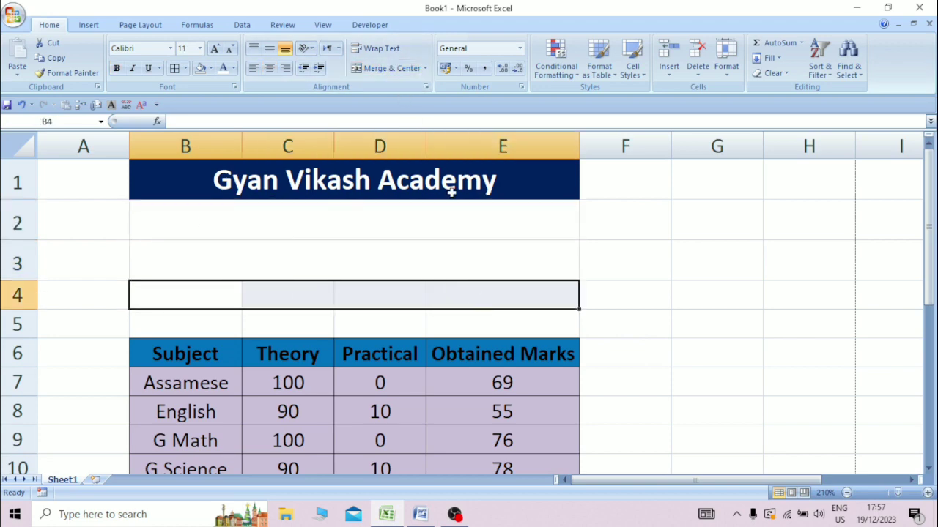
left_click(391, 68)
left_click(269, 219)
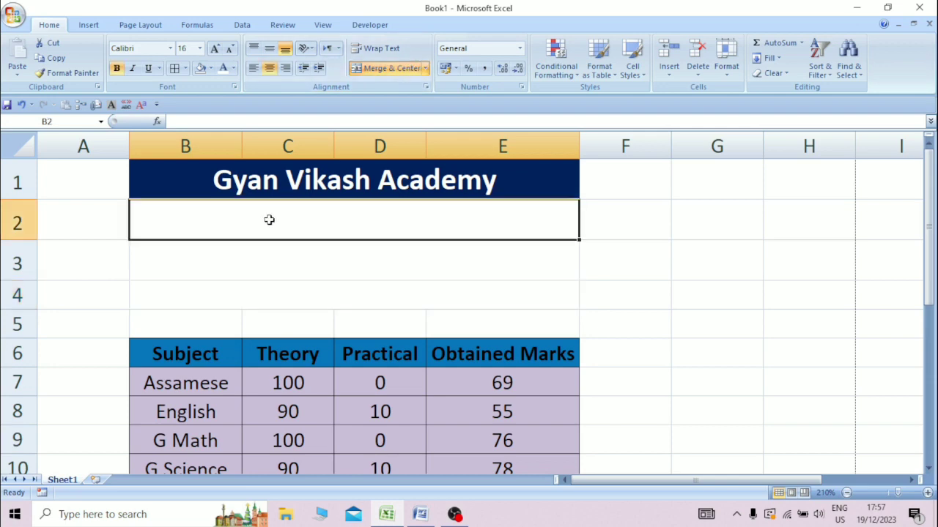
Enter 'Name-' with the student's name in B2, 'Father Name-' in B3, 'Mother Name-' in B4.
type("Name")
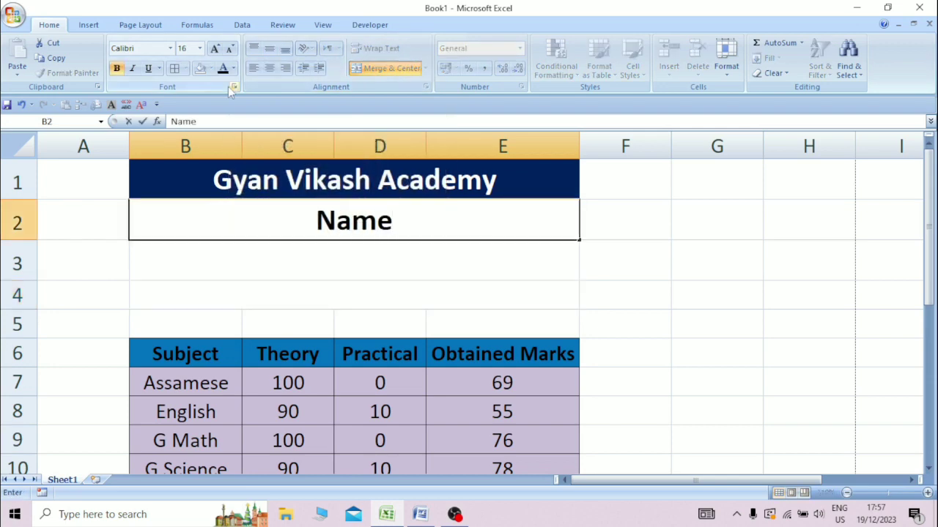
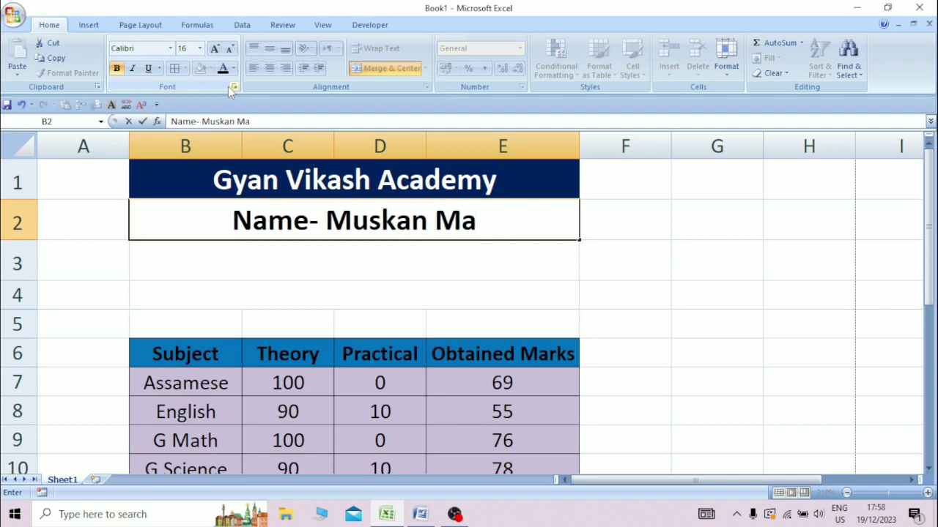
key("Return")
type("F")
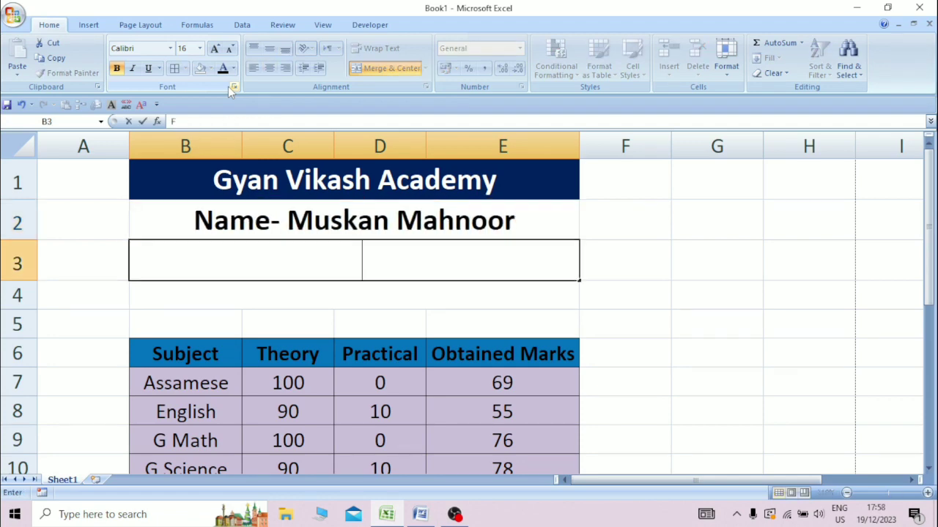
type("ather ")
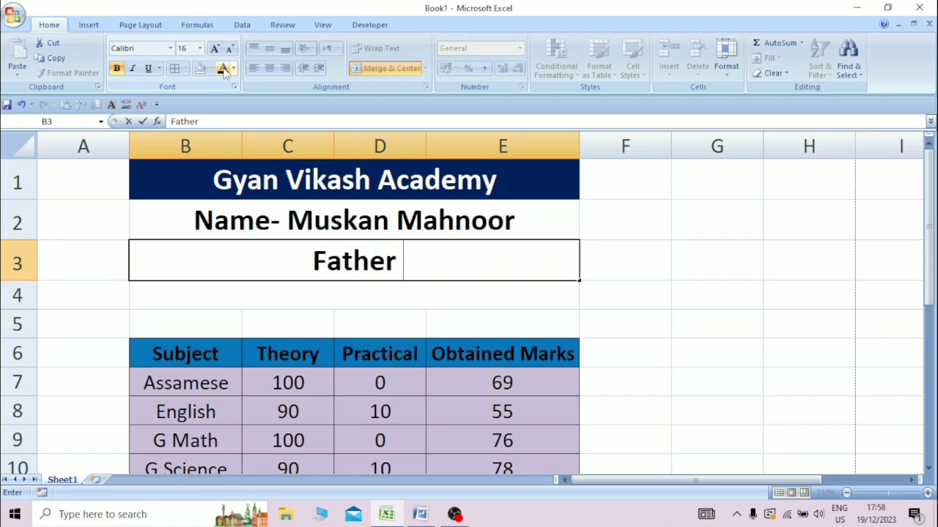
type("Name")
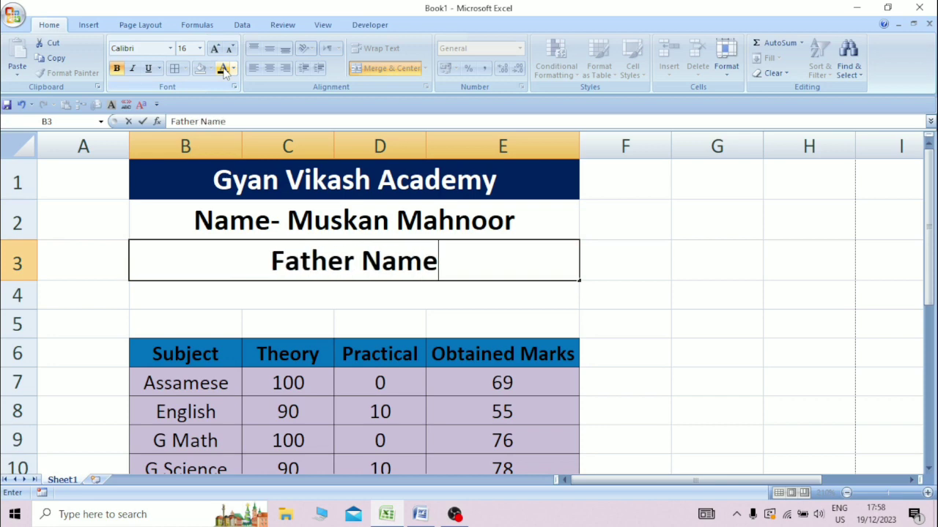
type("-")
key("Return")
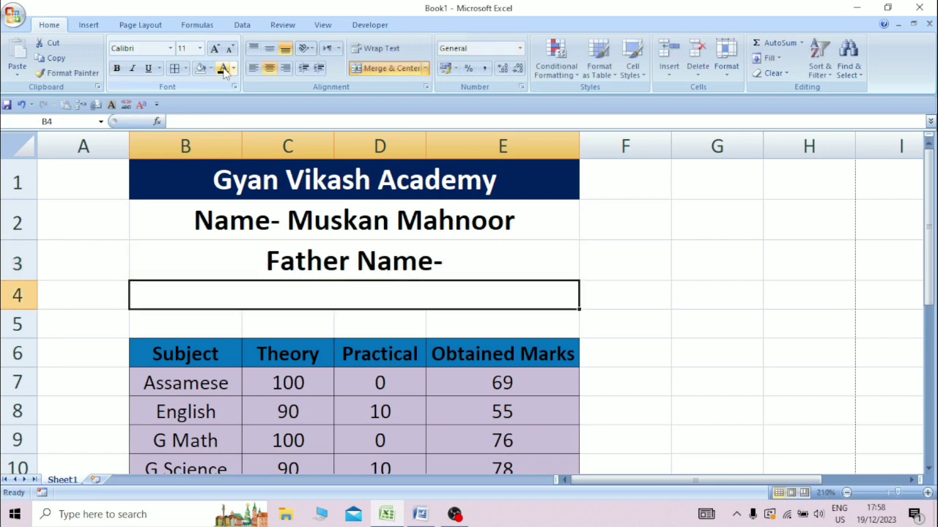
type("Mo")
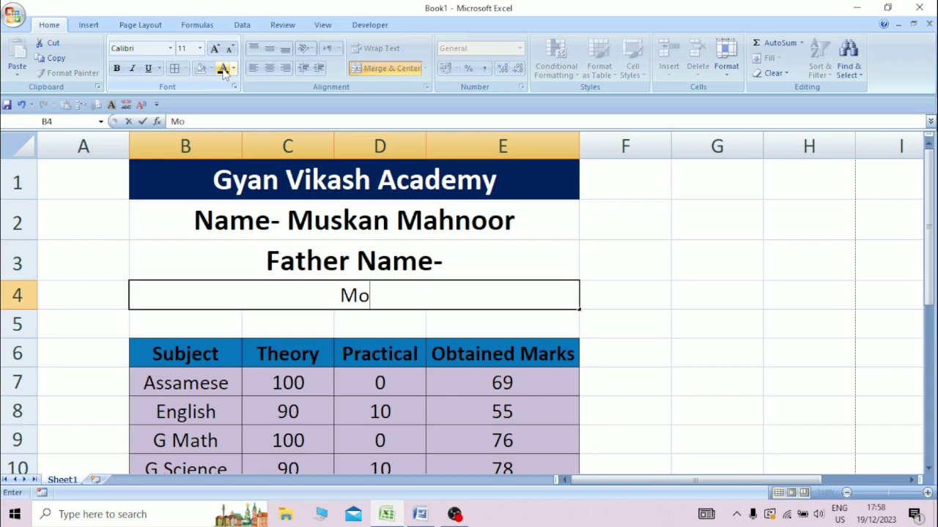
type("ther Na")
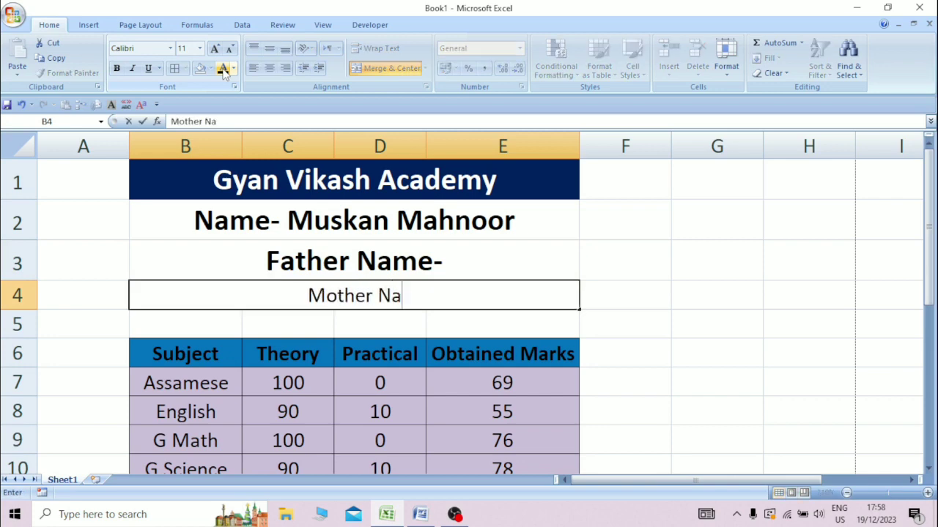
type("me-")
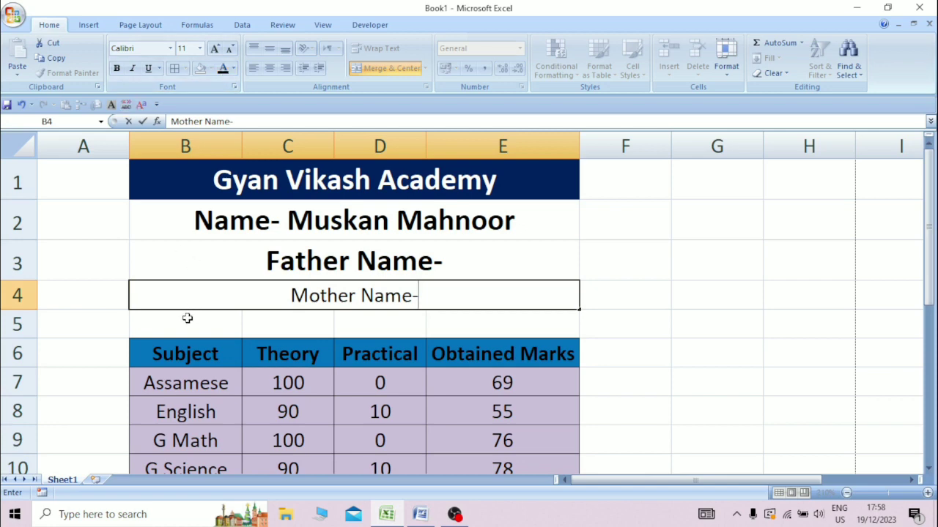
Merge and centre B5:E5 and enter 'Date of Birth-'.
left_click_drag(188, 319, 484, 326)
left_click(384, 68)
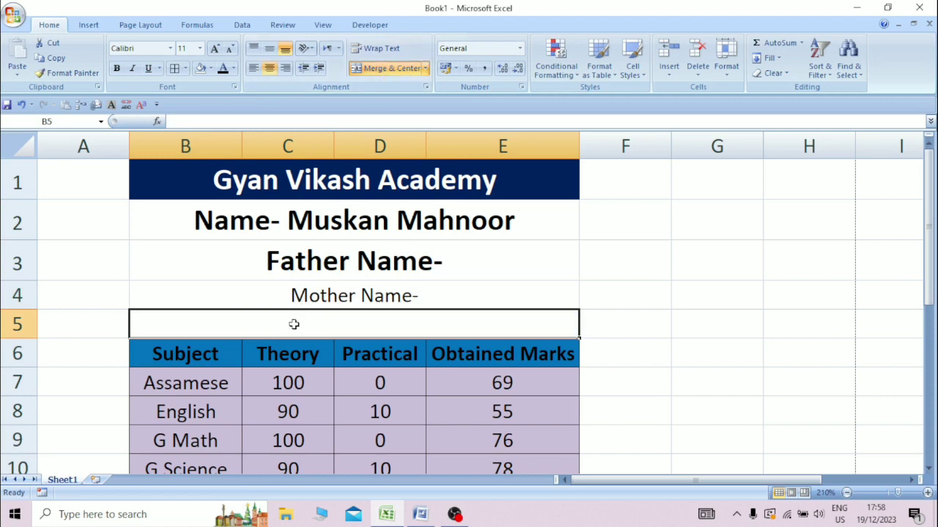
type("B")
key("BackSpace")
type("Da")
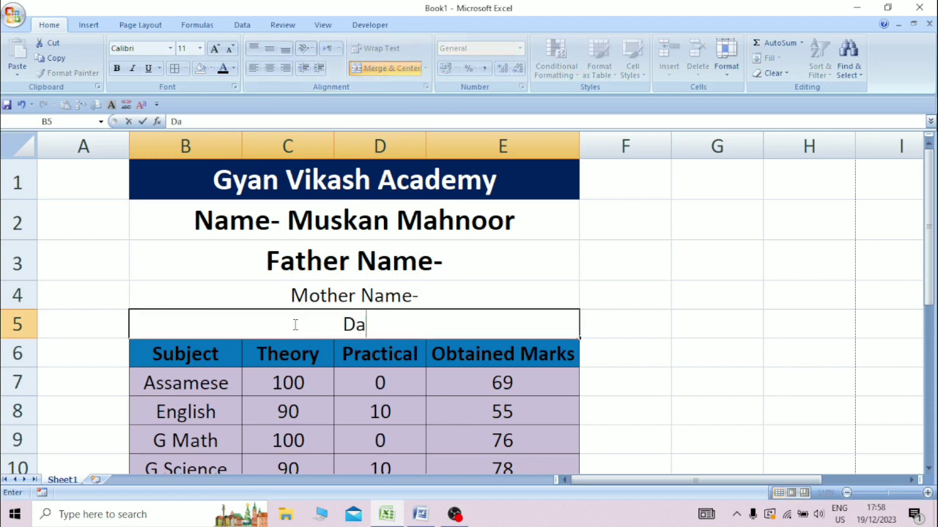
type("te")
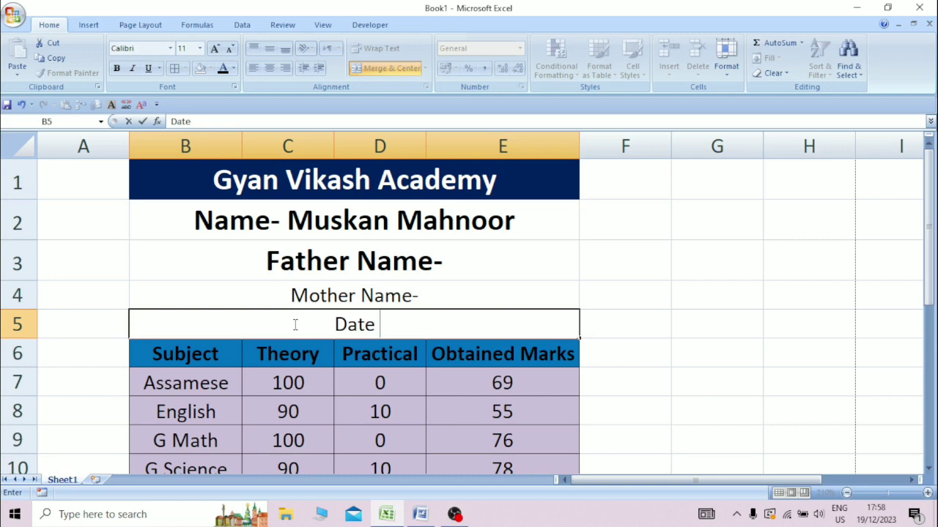
type(" O")
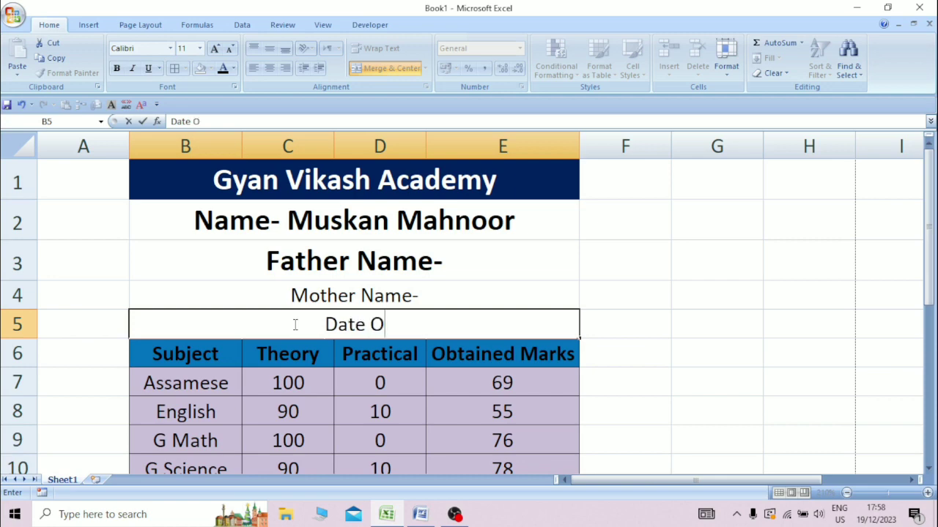
key("BackSpace")
type("of ")
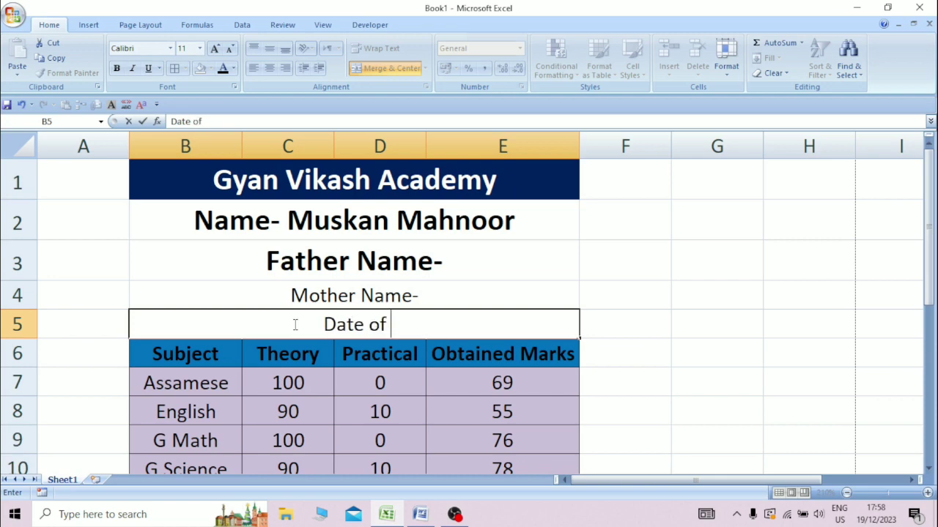
type("Birth")
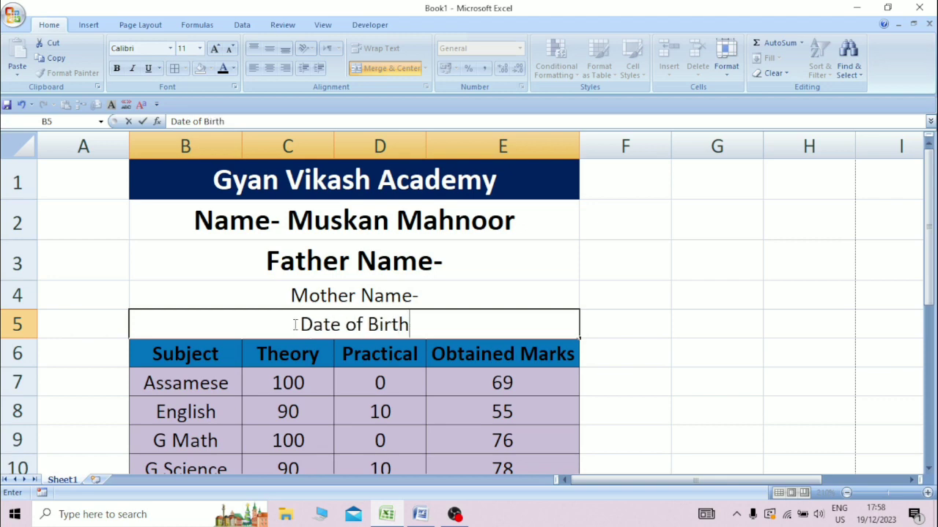
type("-")
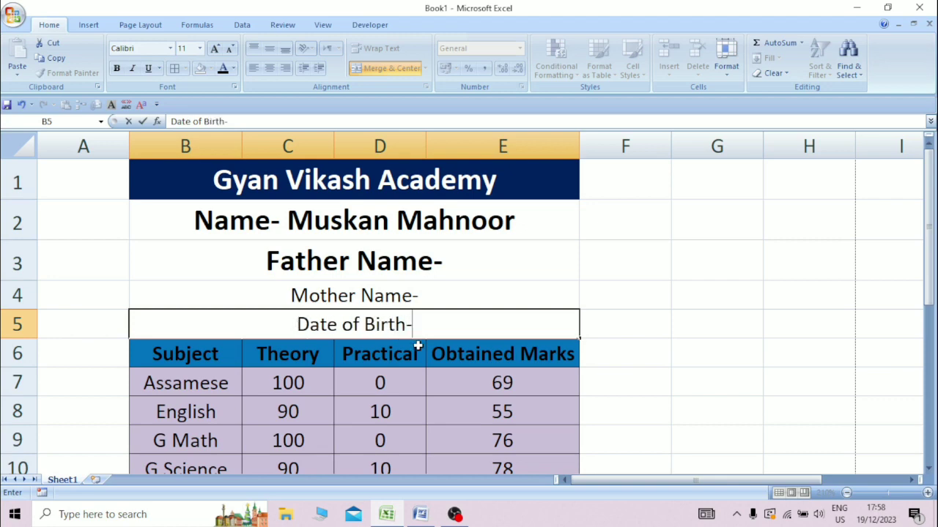
left_click(633, 280)
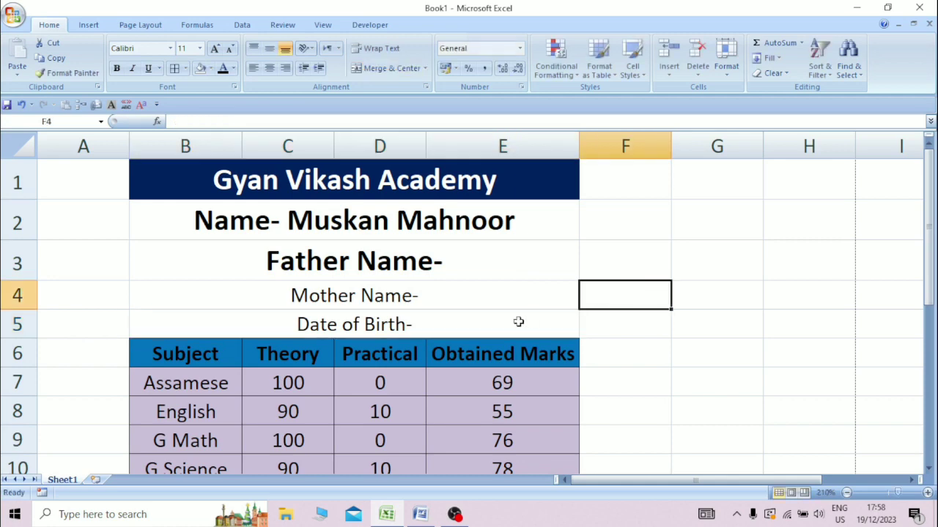
Format B2:E5 as non-bold, italic, 12 pt, left-aligned and middle-aligned.
left_click_drag(499, 329, 342, 215)
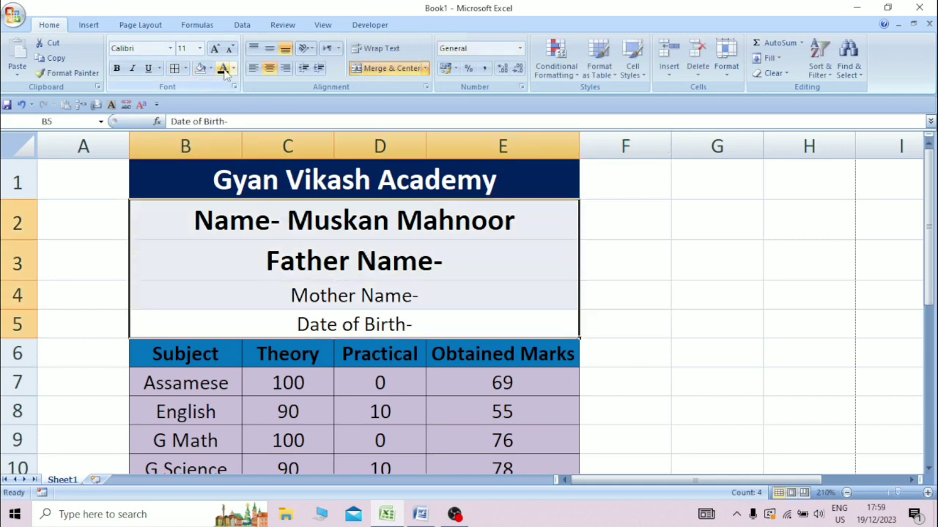
left_click(116, 69)
left_click(116, 69)
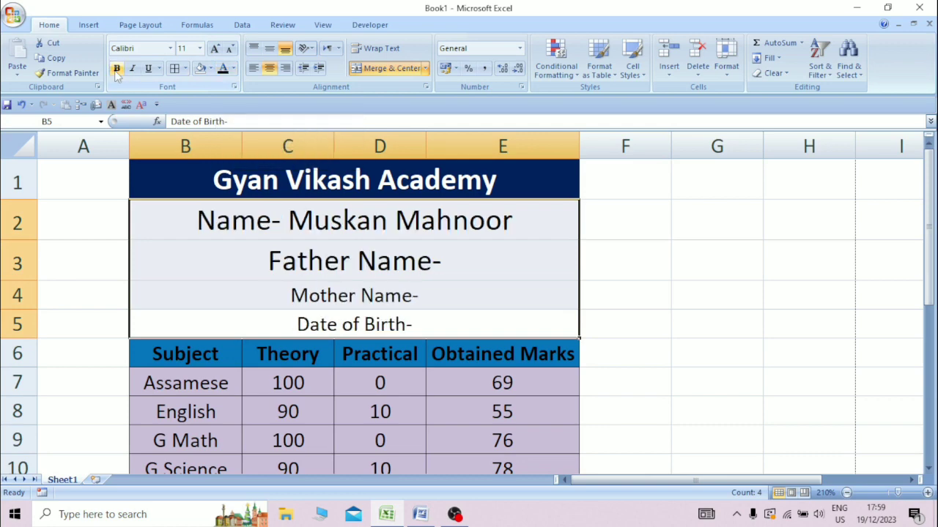
left_click(200, 49)
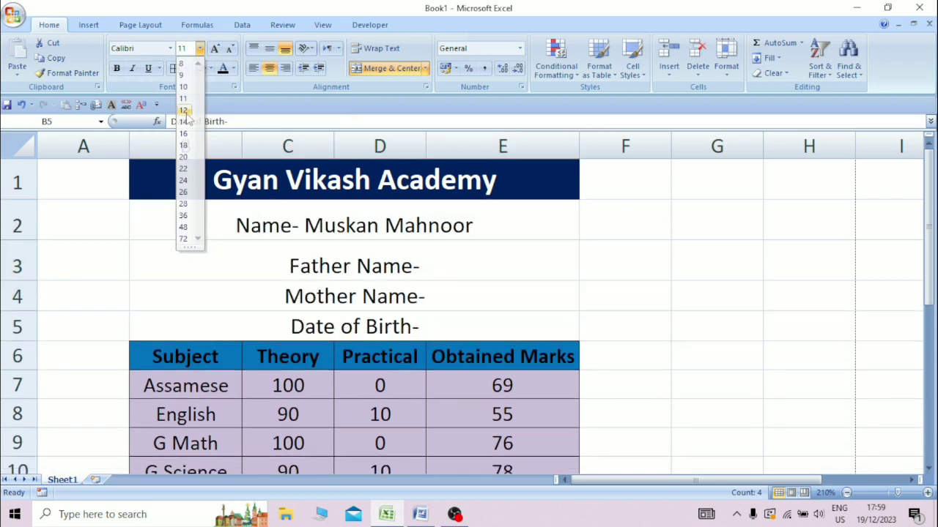
left_click(184, 110)
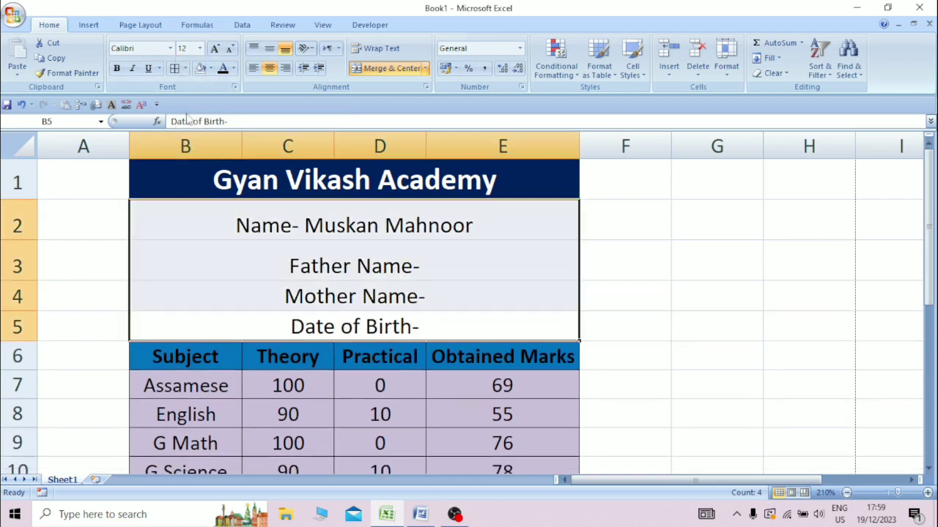
left_click(253, 68)
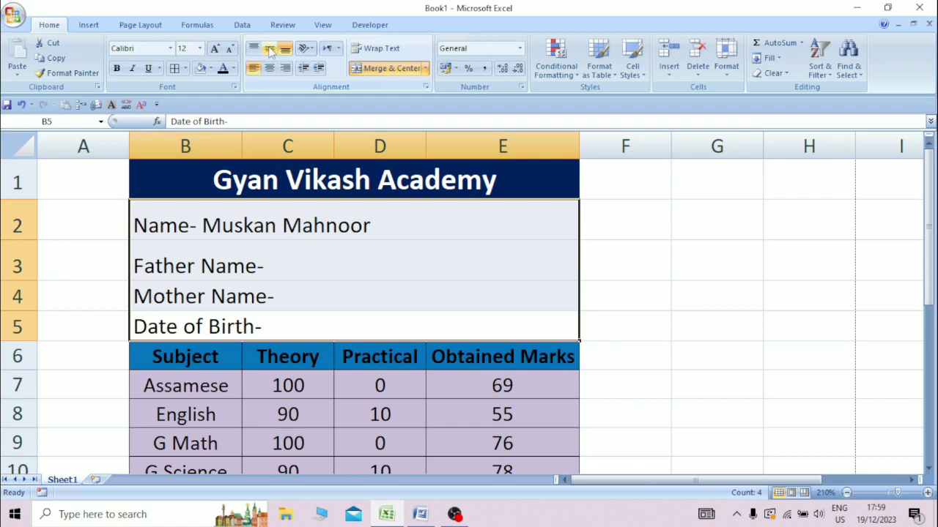
left_click(270, 48)
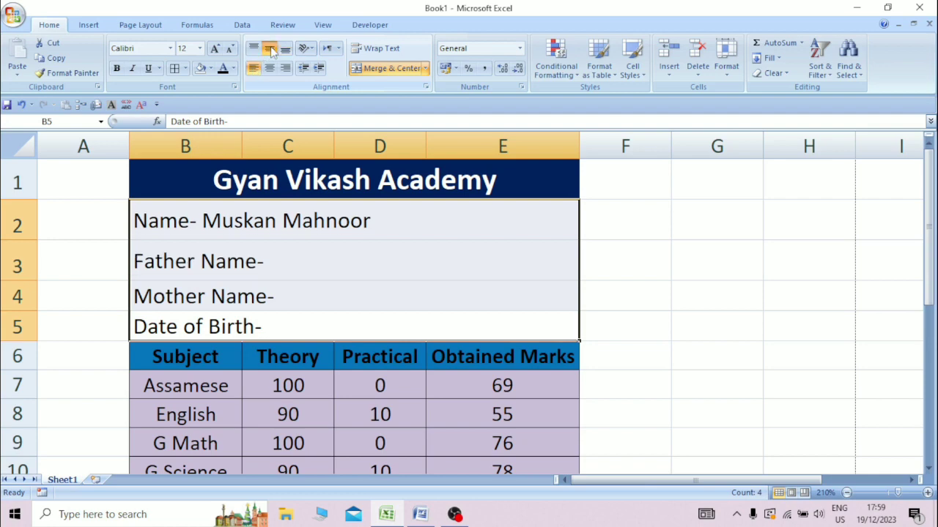
left_click(132, 68)
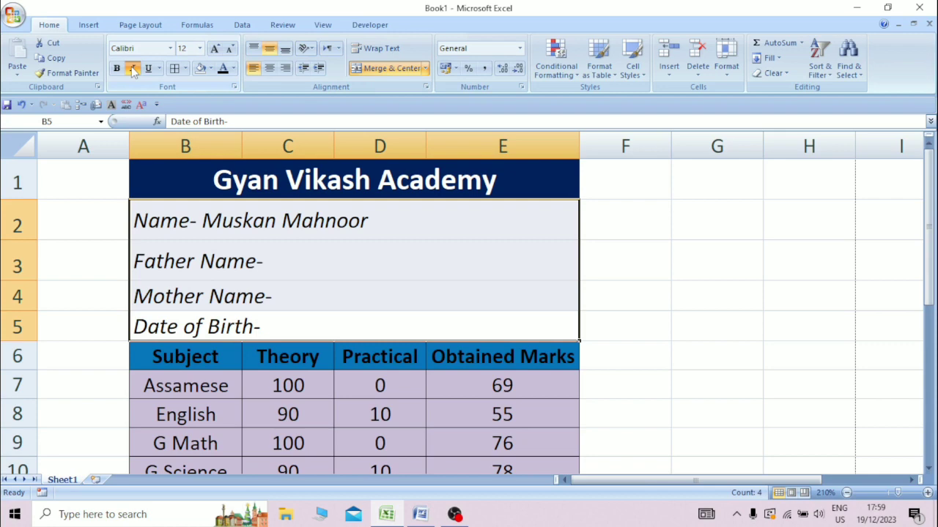
left_click(381, 276)
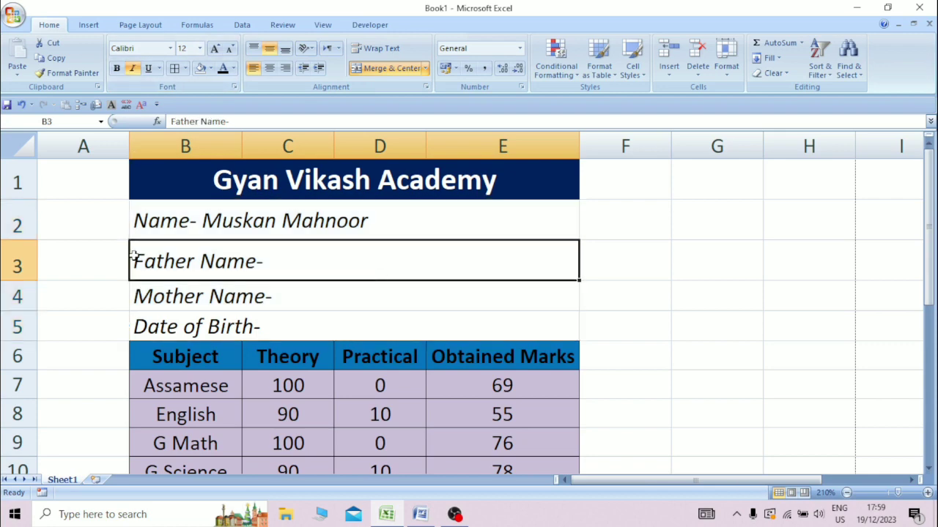
Reduce the height of rows 2–5 to a more compact size.
left_click_drag(20, 211, 11, 310)
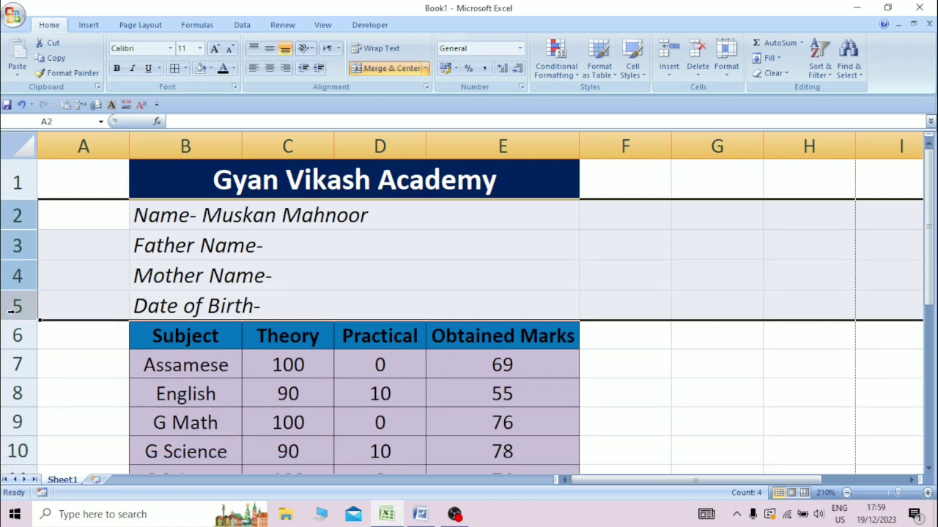
left_click(317, 257)
left_click(539, 283)
key("Down")
key("Right")
key("Right")
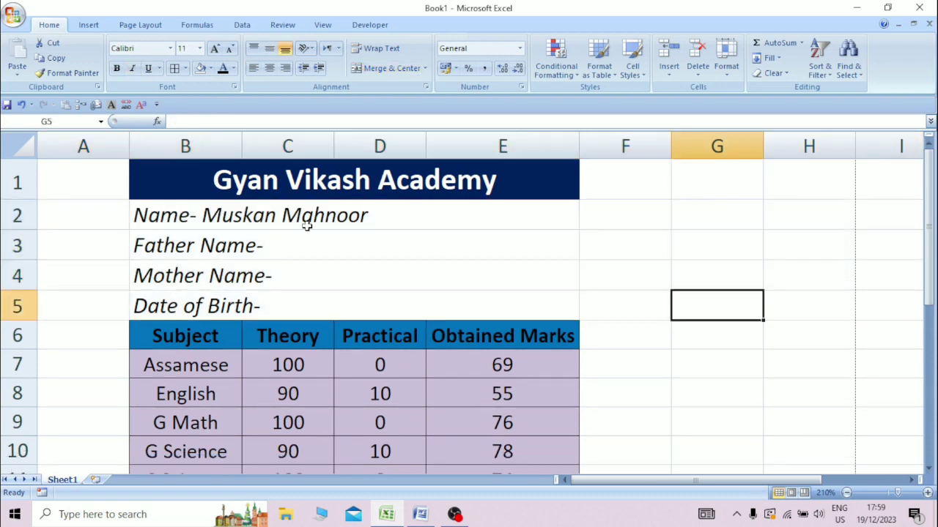
left_click(209, 223)
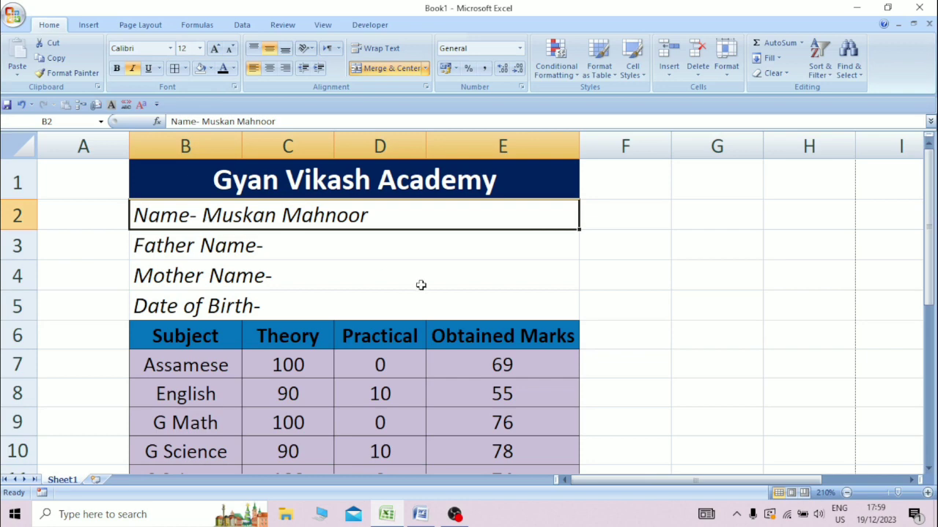
left_click(422, 286)
Fill B2:E5 with Aqua, Accent 5, Lighter 60%.
left_click_drag(247, 215, 429, 299)
left_click(233, 68)
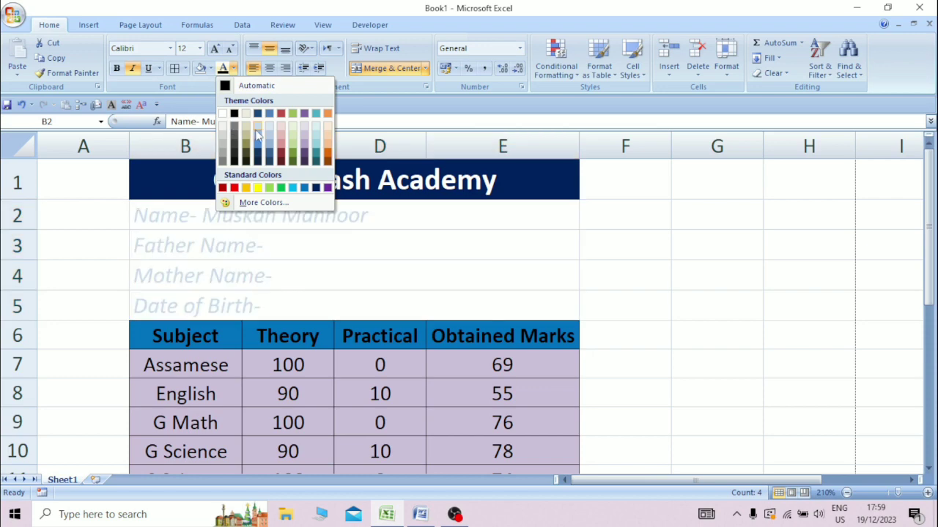
left_click(211, 69)
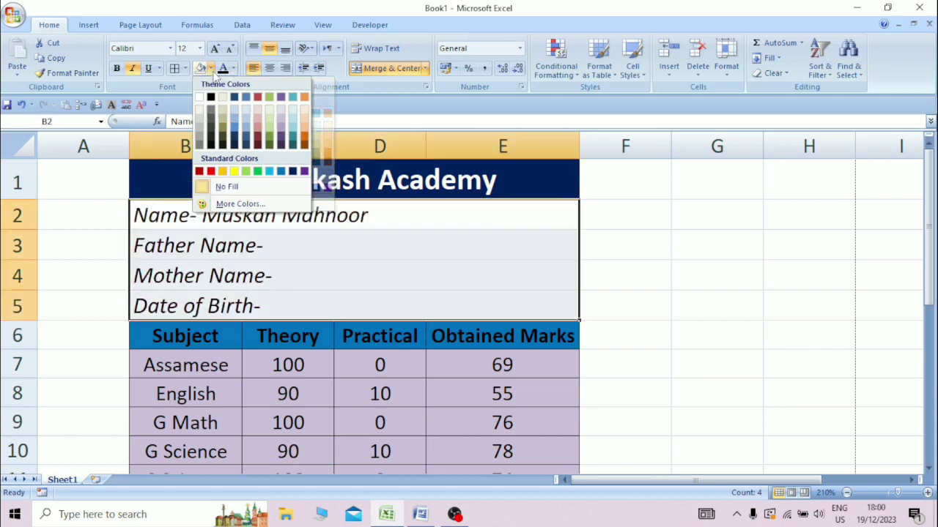
left_click(294, 130)
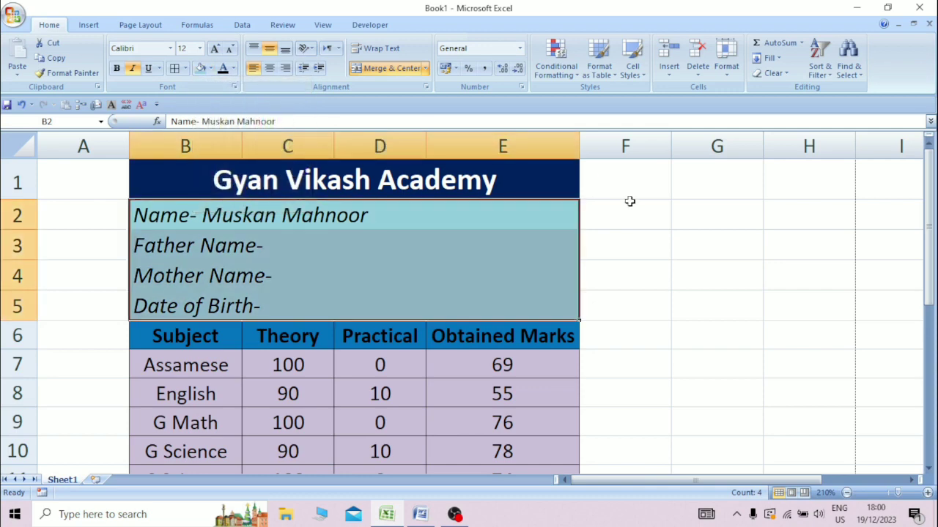
left_click(630, 202)
left_click(537, 238)
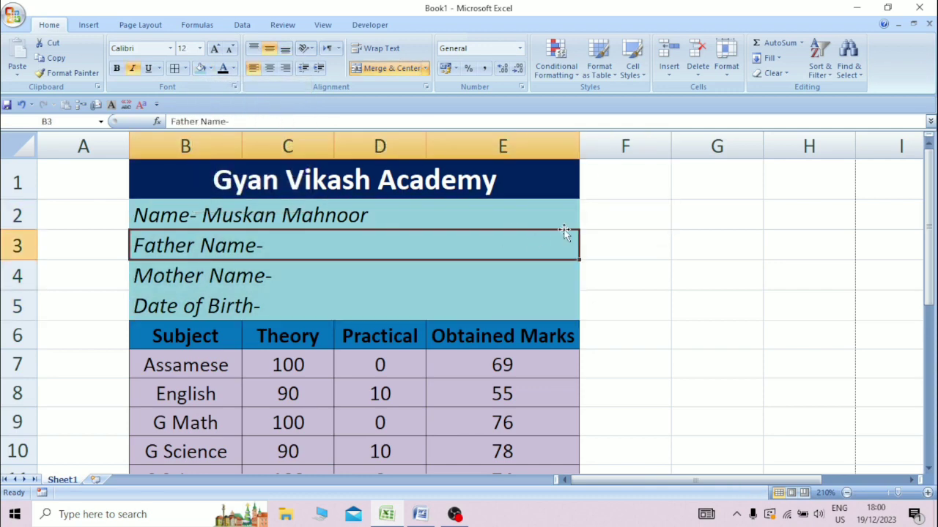
left_click(559, 215)
left_click(602, 248)
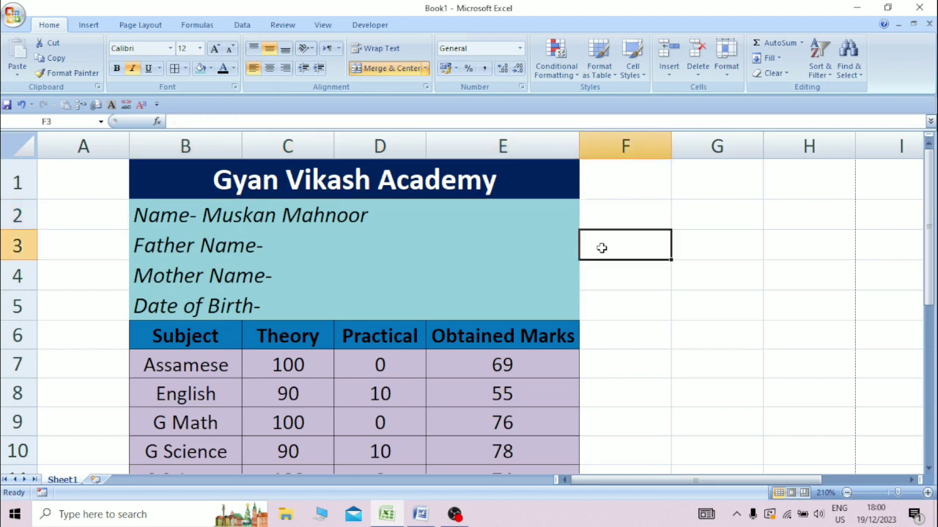
Insert the woman-at-computer clip art from the Clip Art pane into the sheet.
left_click(86, 27)
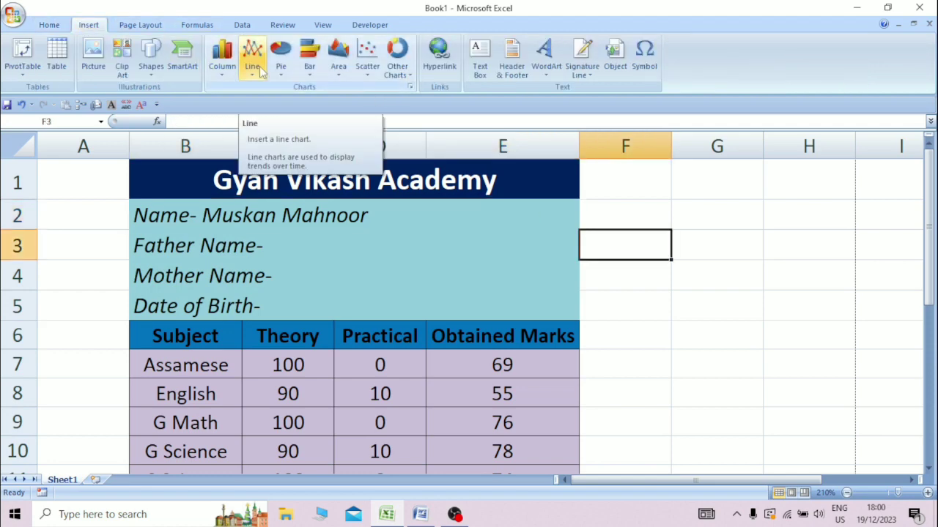
left_click(123, 70)
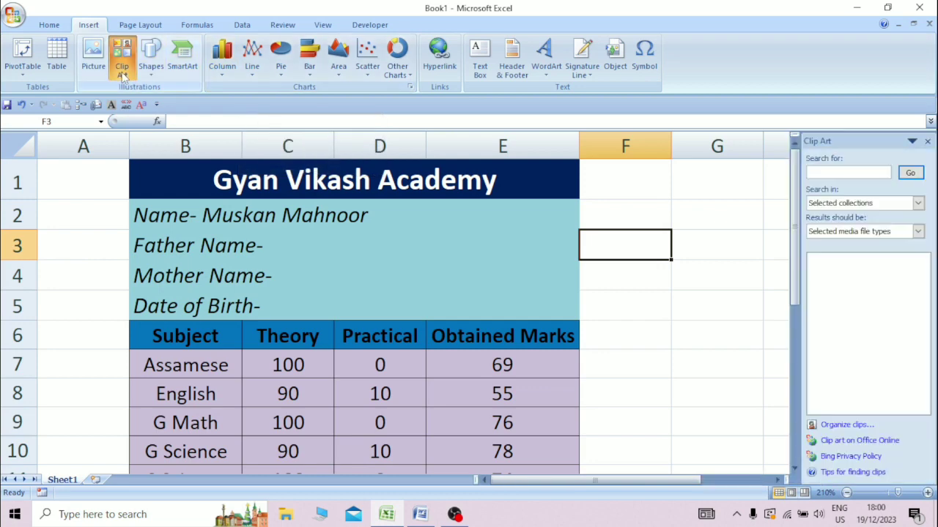
left_click(912, 173)
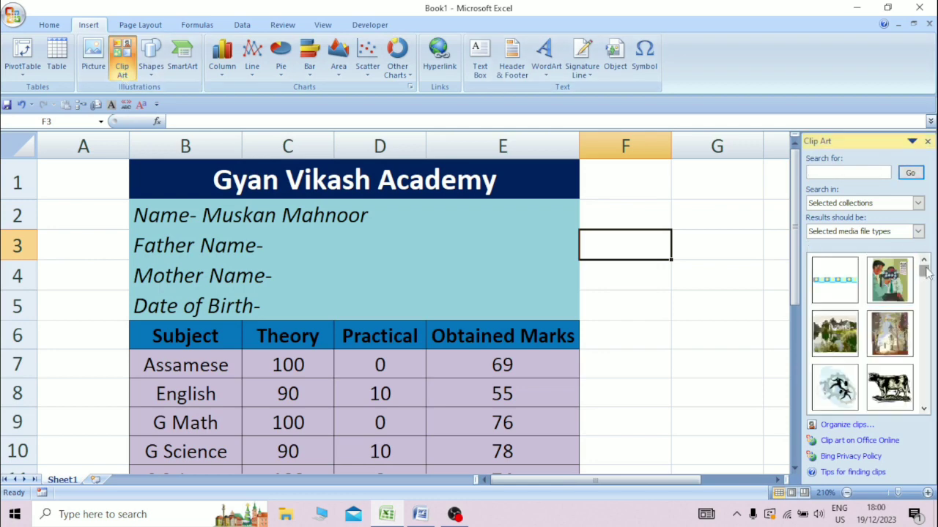
left_click_drag(926, 269, 926, 274)
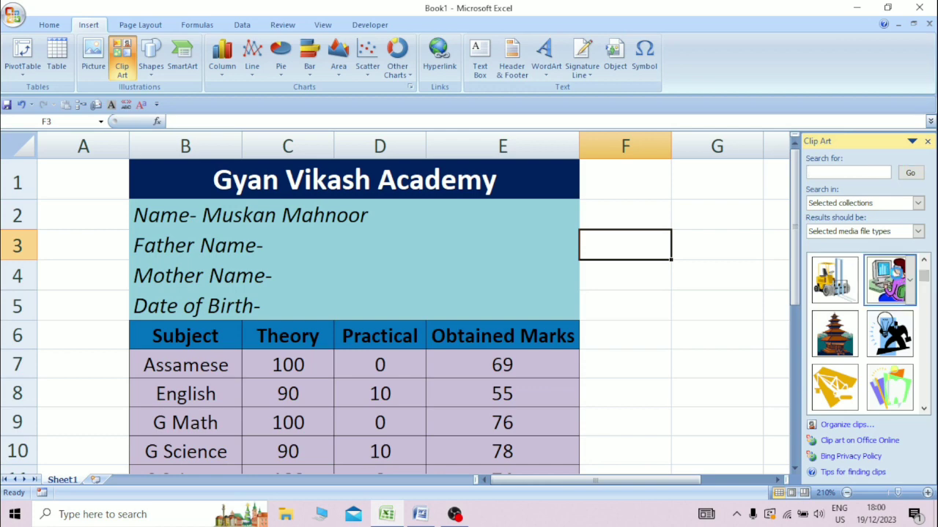
left_click(889, 278)
Shrink the picture to about 1.45 cm tall and place it beside the name lines.
left_click_drag(714, 286, 528, 222)
left_click_drag(664, 165, 582, 249)
left_click_drag(555, 305, 554, 261)
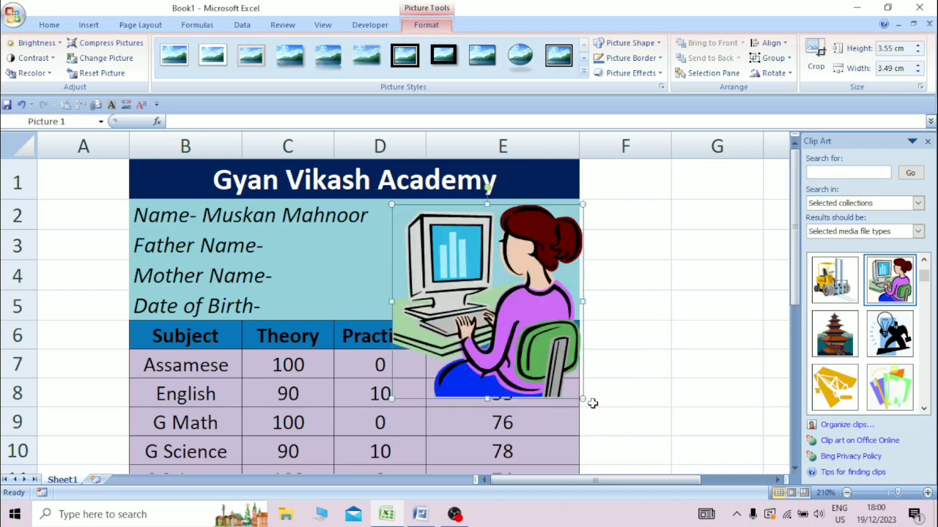
left_click_drag(582, 398, 469, 284)
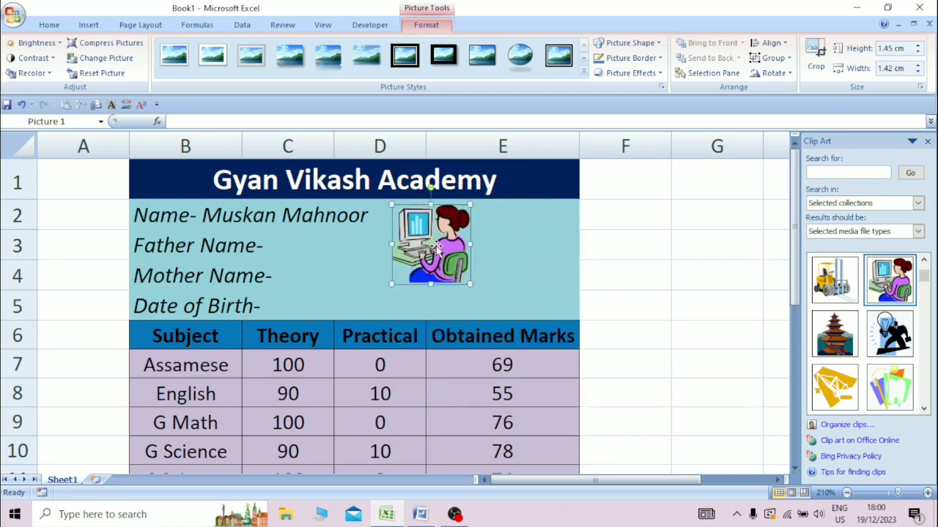
left_click_drag(435, 247, 524, 250)
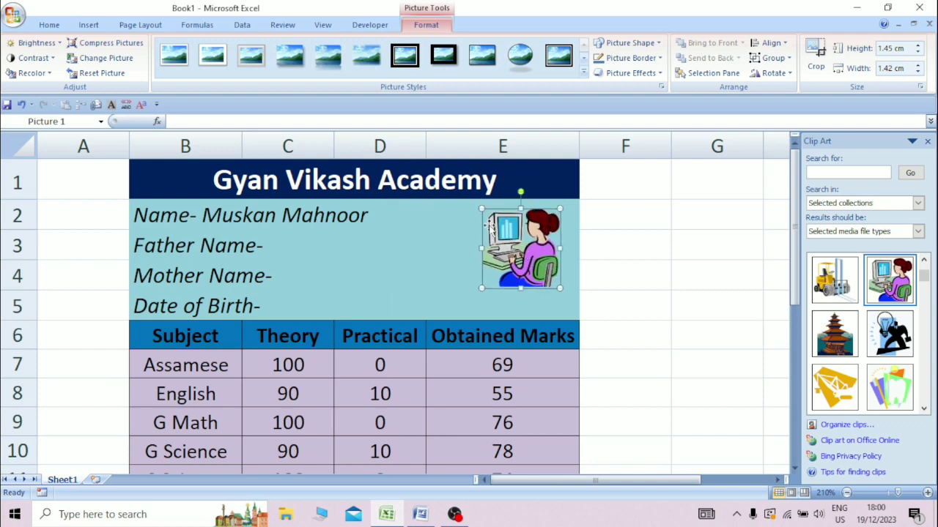
Give the clip art a black 2¼ pt picture border, then deselect it.
left_click(620, 58)
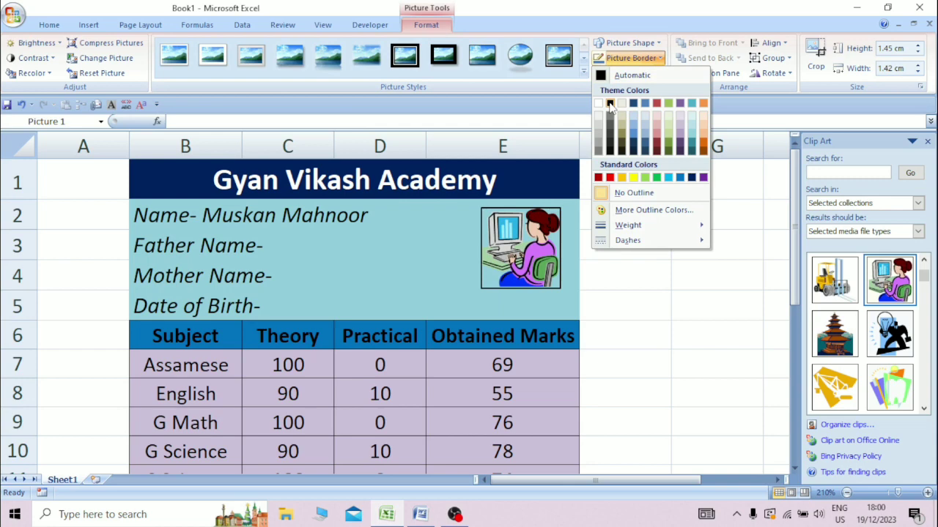
left_click(610, 103)
left_click(630, 58)
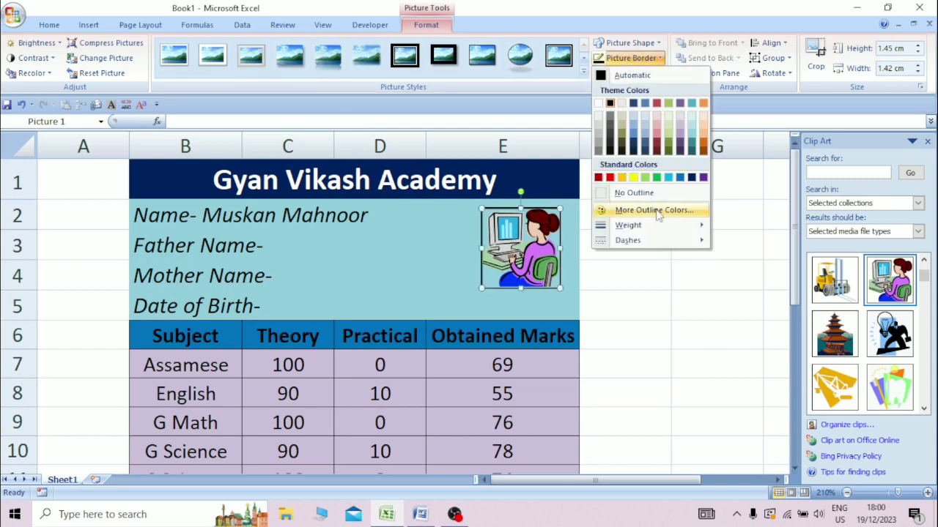
mouse_move(664, 226)
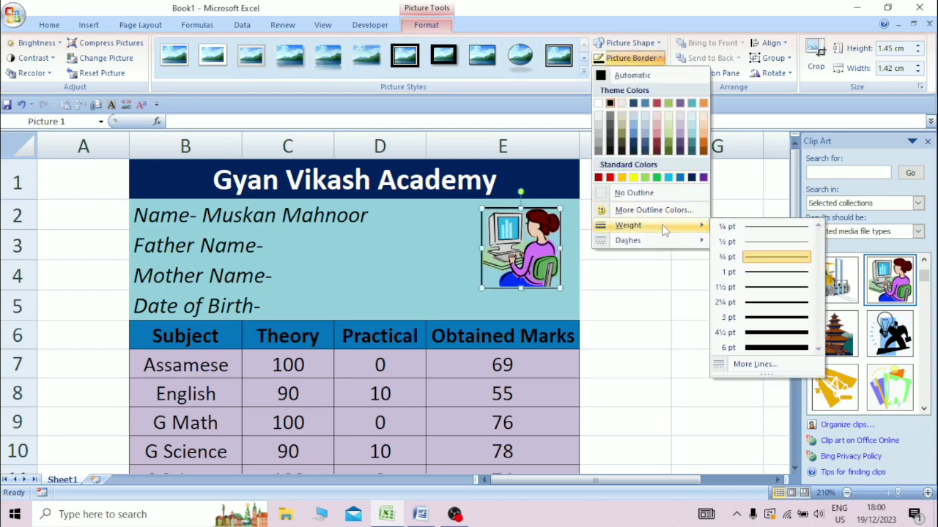
left_click(747, 301)
left_click(655, 308)
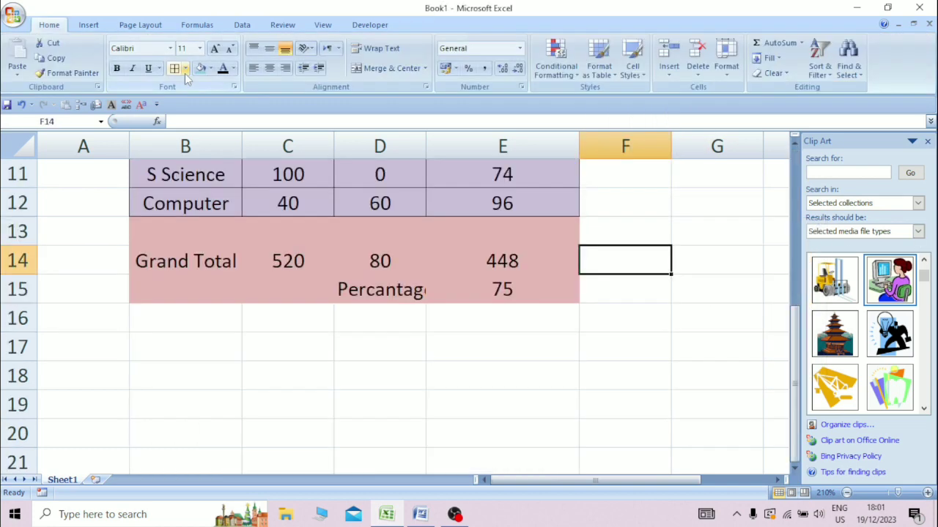
Set the border line colour to red with a line style, and draw a red line beside Grand Total.
left_click(184, 68)
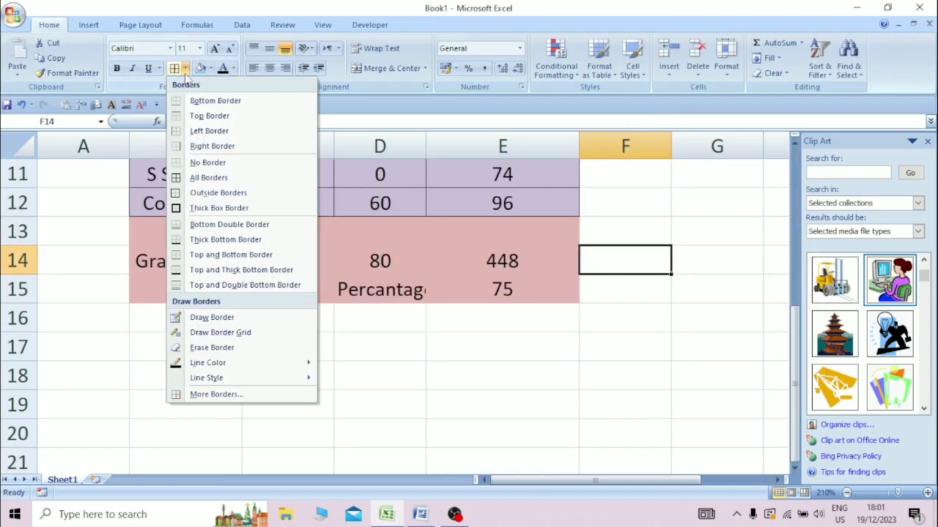
mouse_move(218, 366)
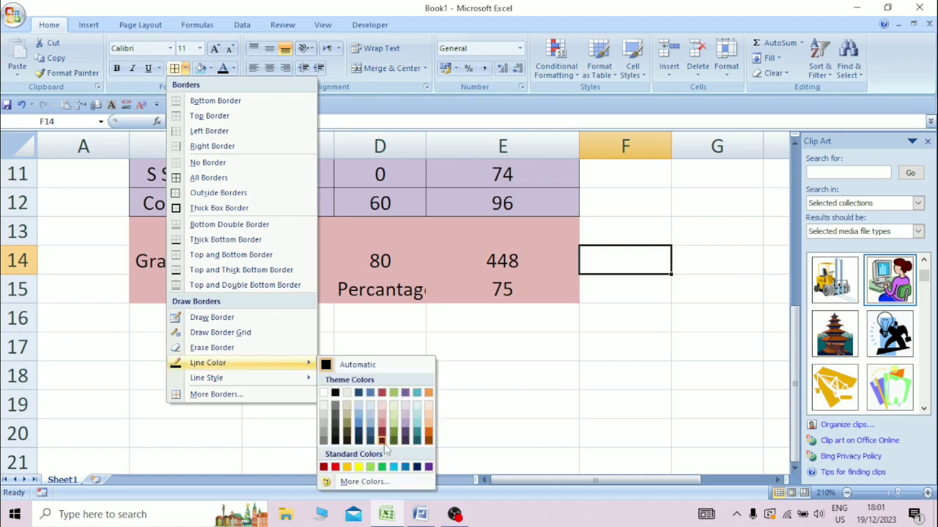
left_click(335, 466)
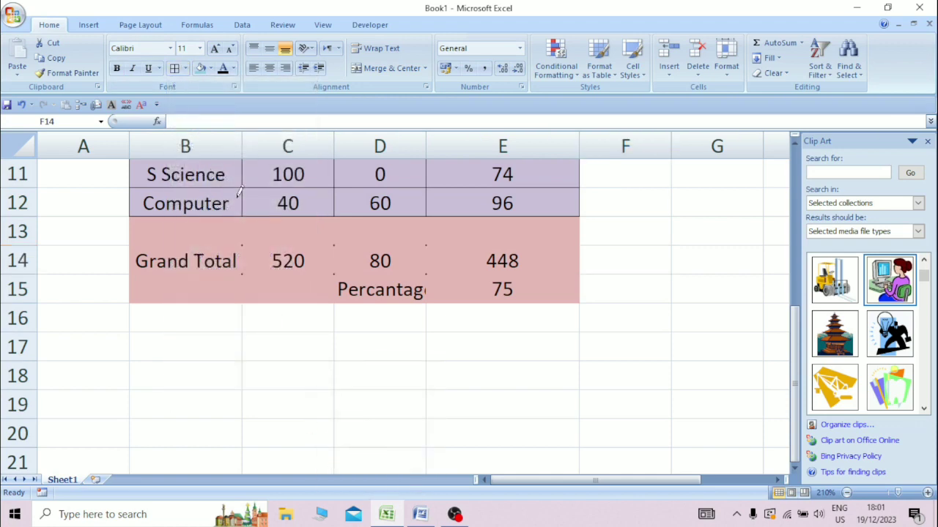
left_click(210, 68)
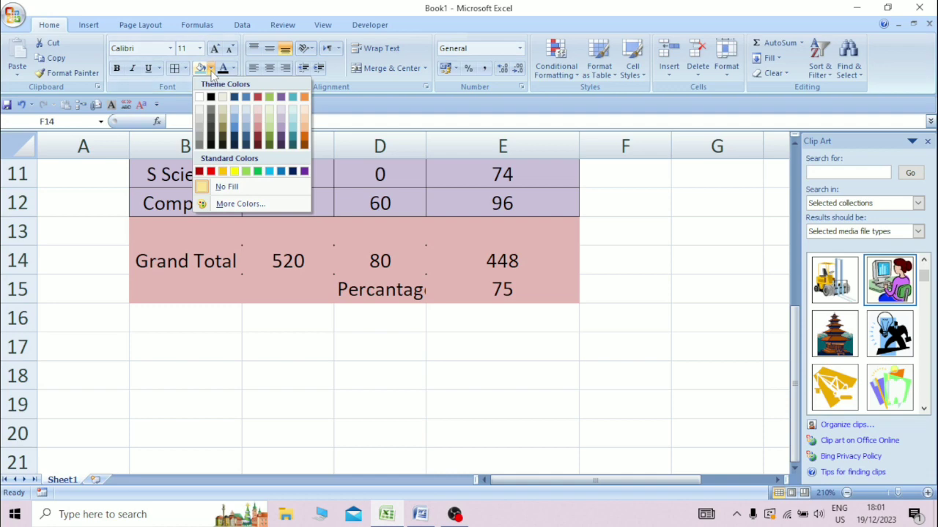
left_click(185, 68)
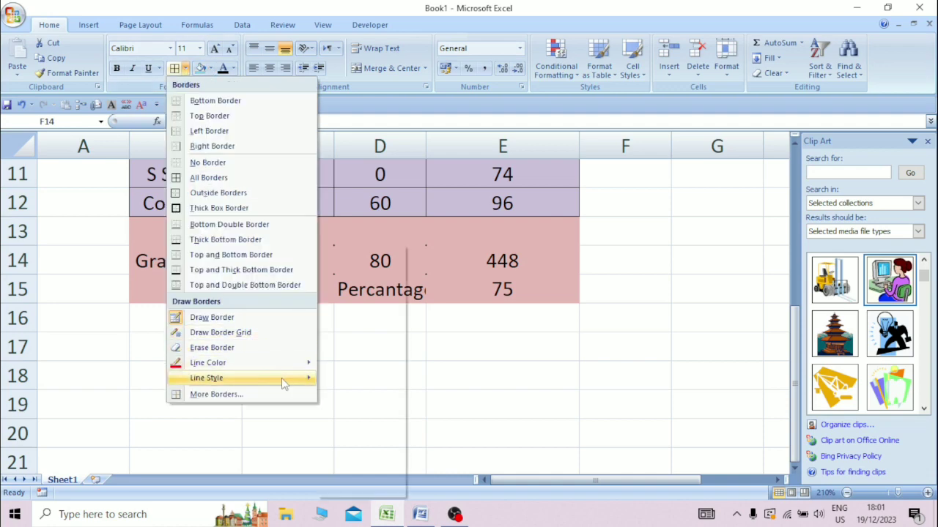
mouse_move(284, 384)
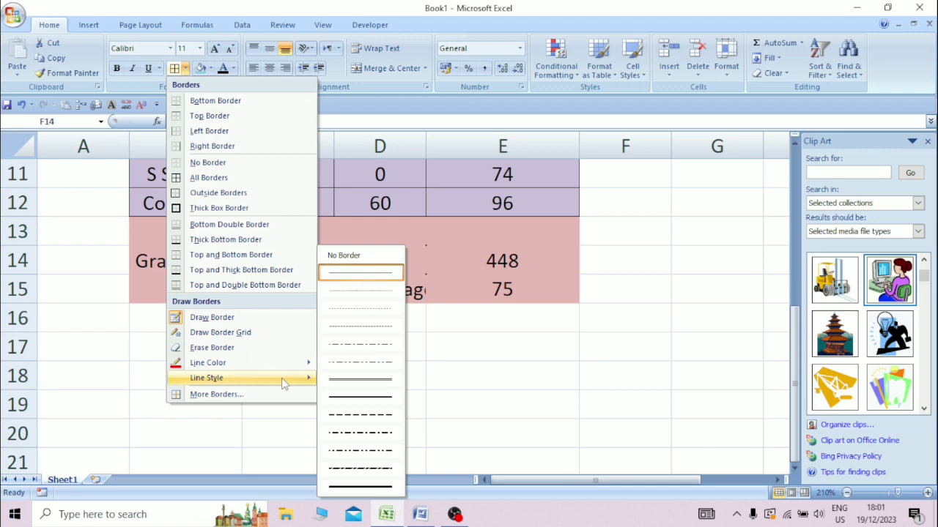
left_click(343, 378)
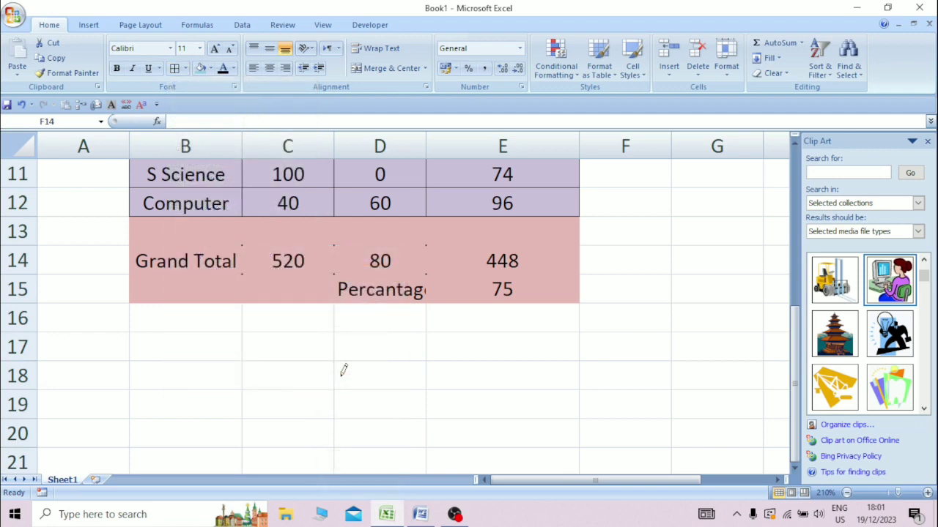
left_click(131, 252)
key("Escape")
left_click(131, 257)
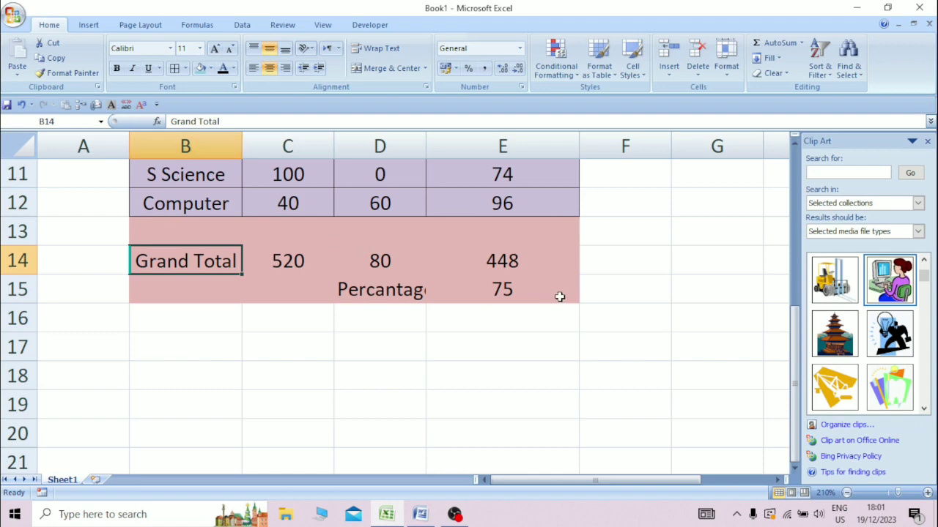
Put a red outside border around the block from student details to percentage.
left_click_drag(559, 296, 194, 163)
left_click(186, 69)
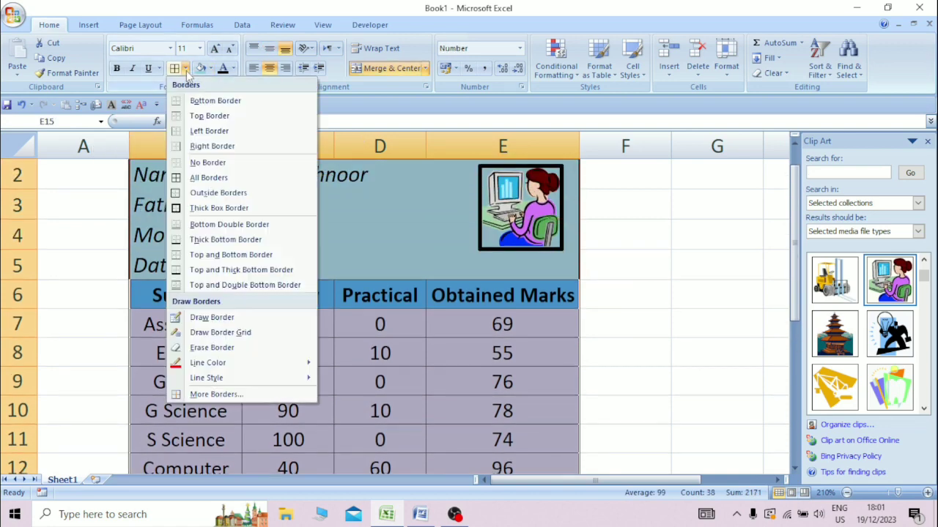
left_click(215, 194)
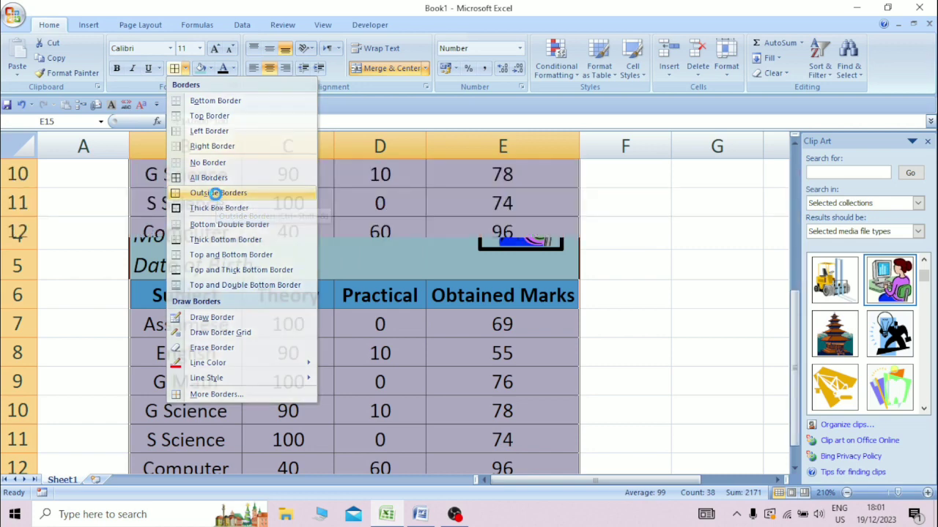
Check the marksheet in Print Preview with a zoomed view, then close it.
left_click(623, 304)
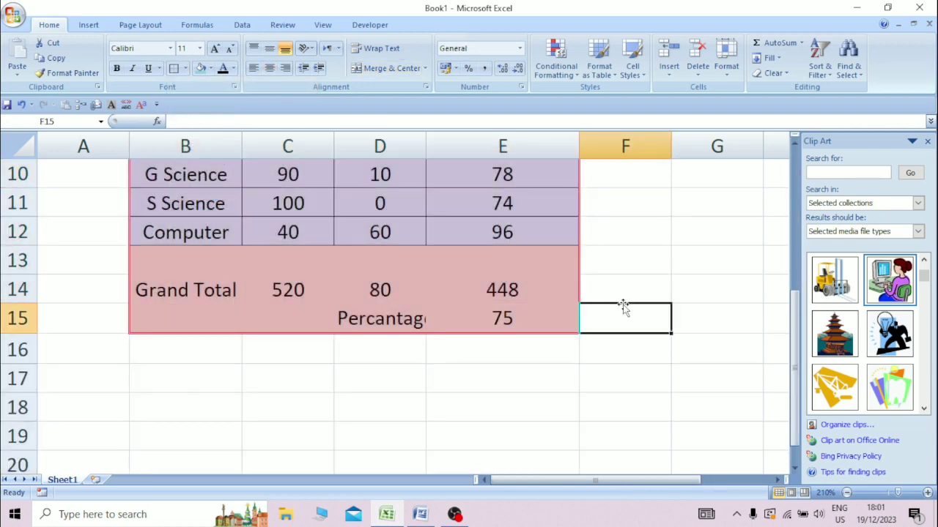
left_click(597, 393)
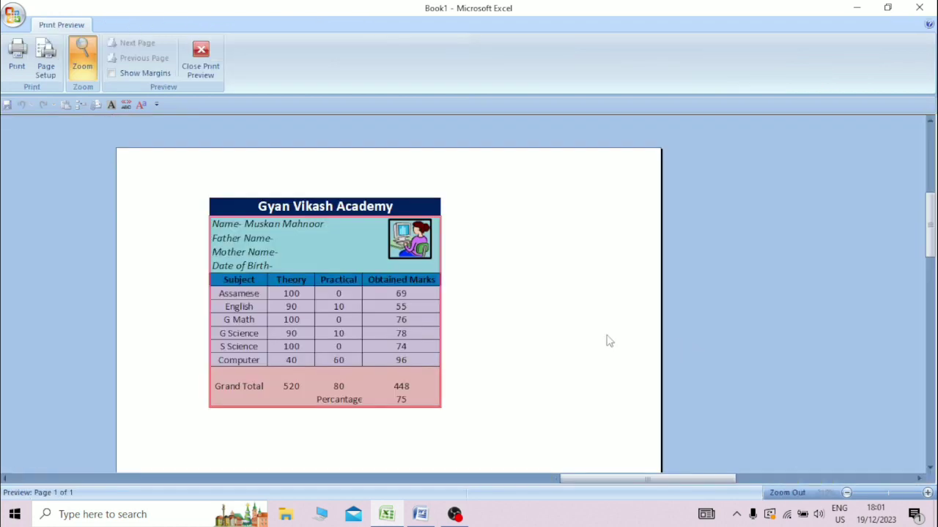
left_click(509, 346)
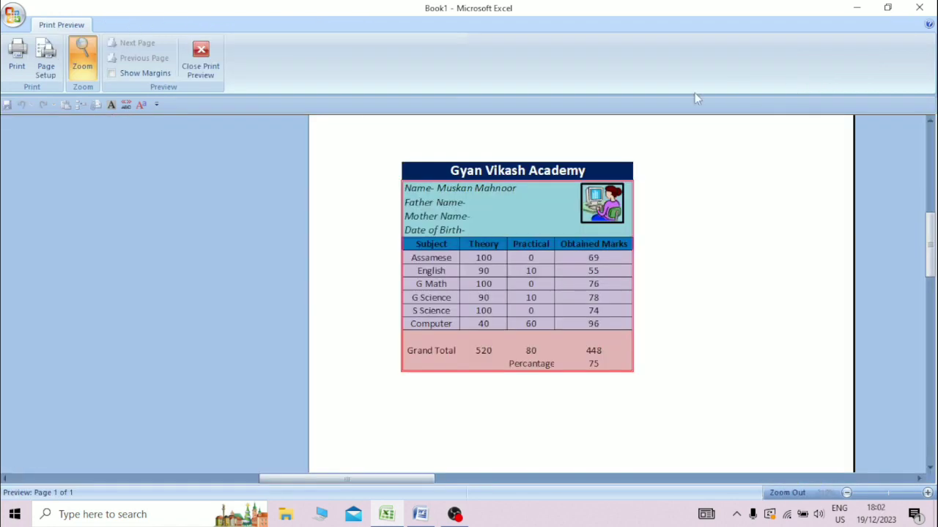
left_click(197, 60)
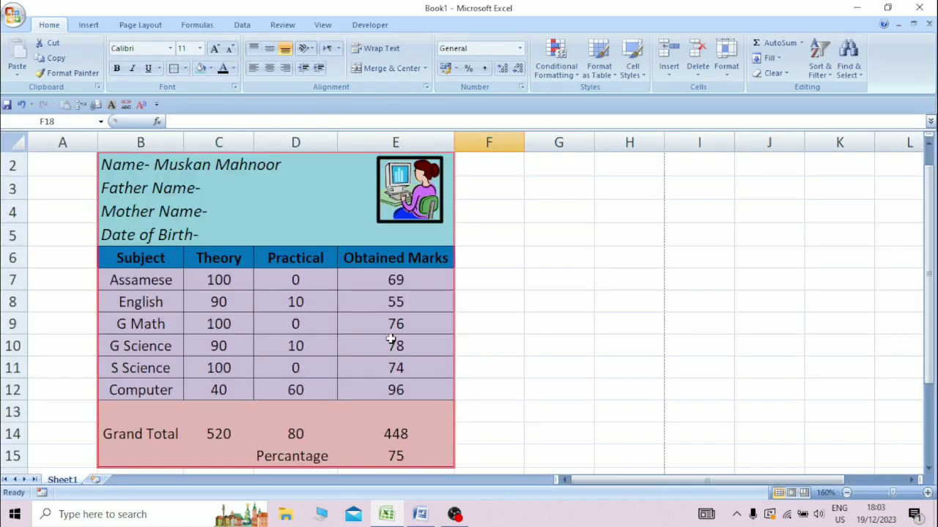
Enter 77 as English's mark in E8, then verify Grand Total 470 and Percentage 78.
left_click(404, 305)
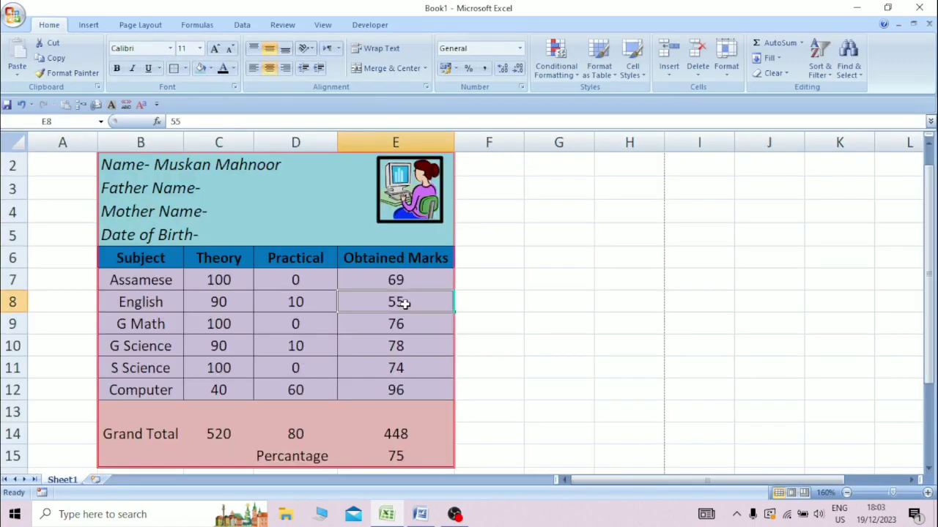
type("77")
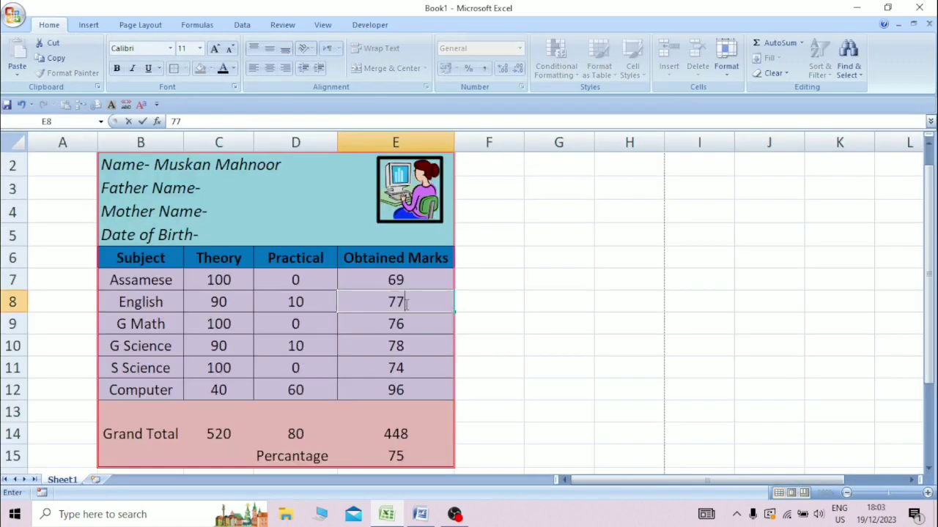
left_click(413, 458)
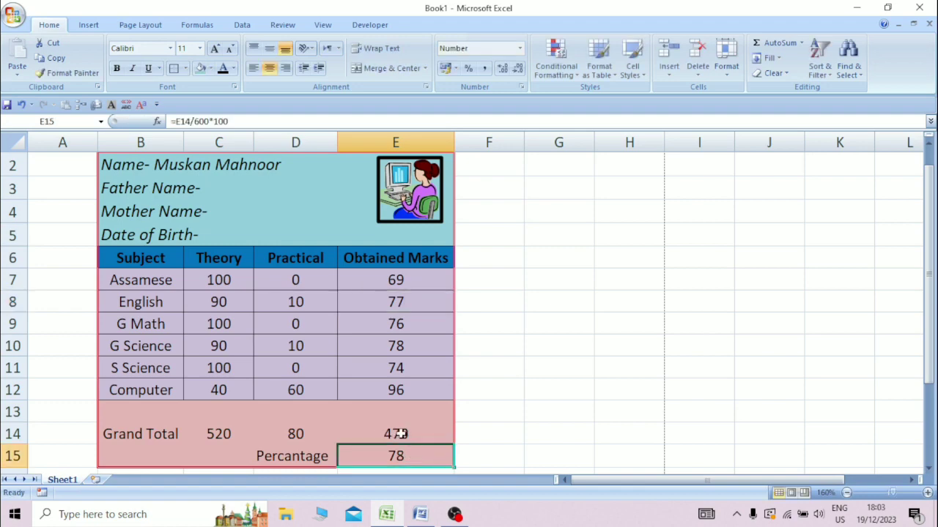
left_click(438, 393)
left_click(444, 425)
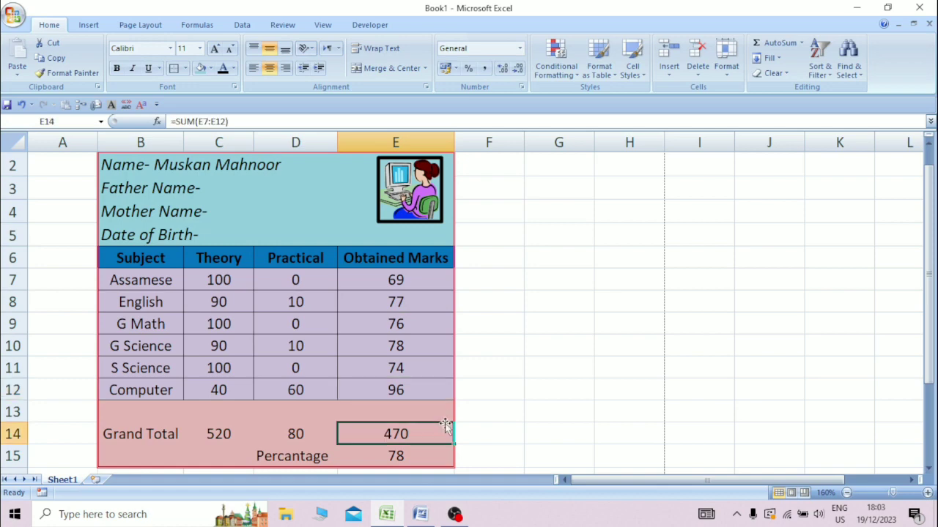
left_click(468, 415)
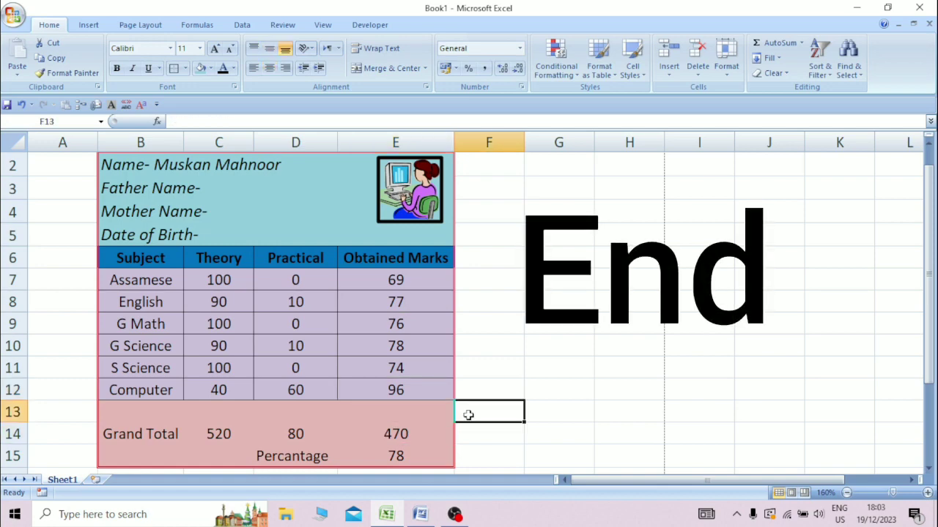